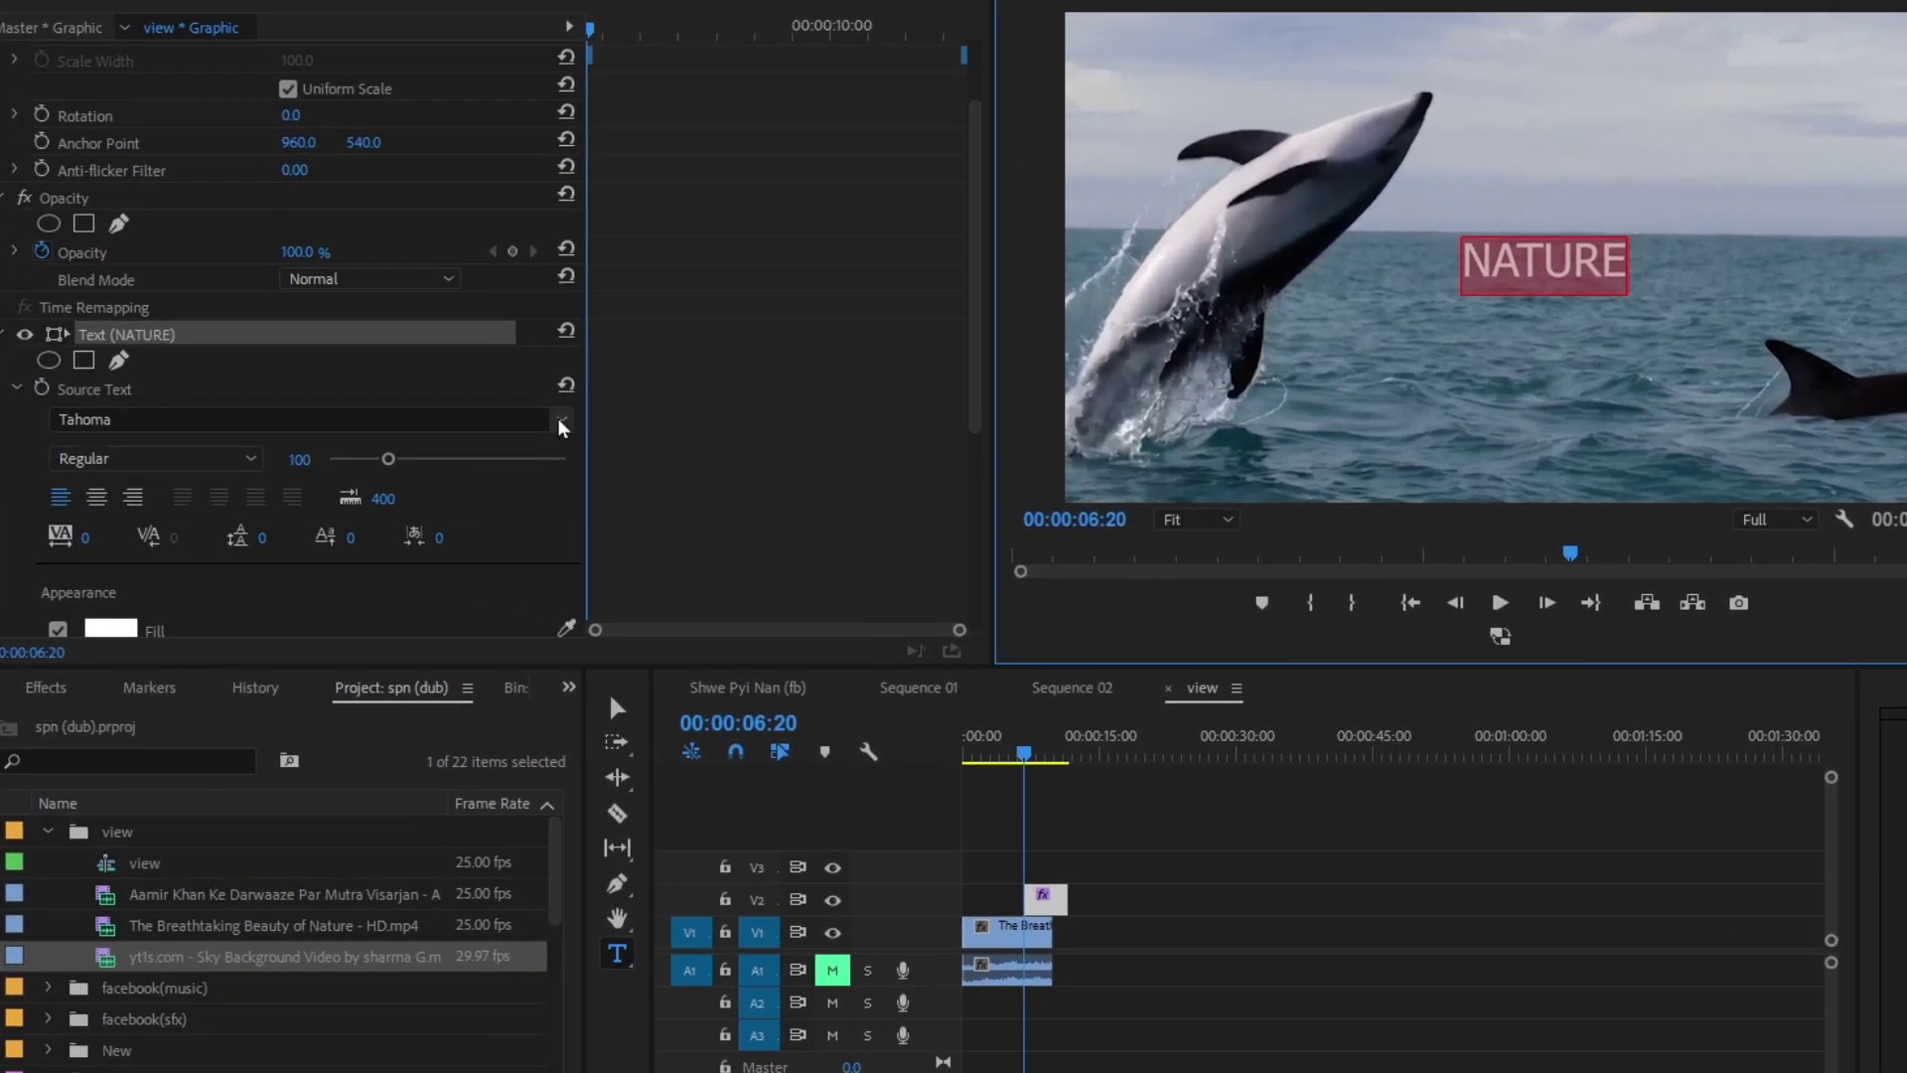
- Change the NATURE text's font to Impact
click(563, 425)
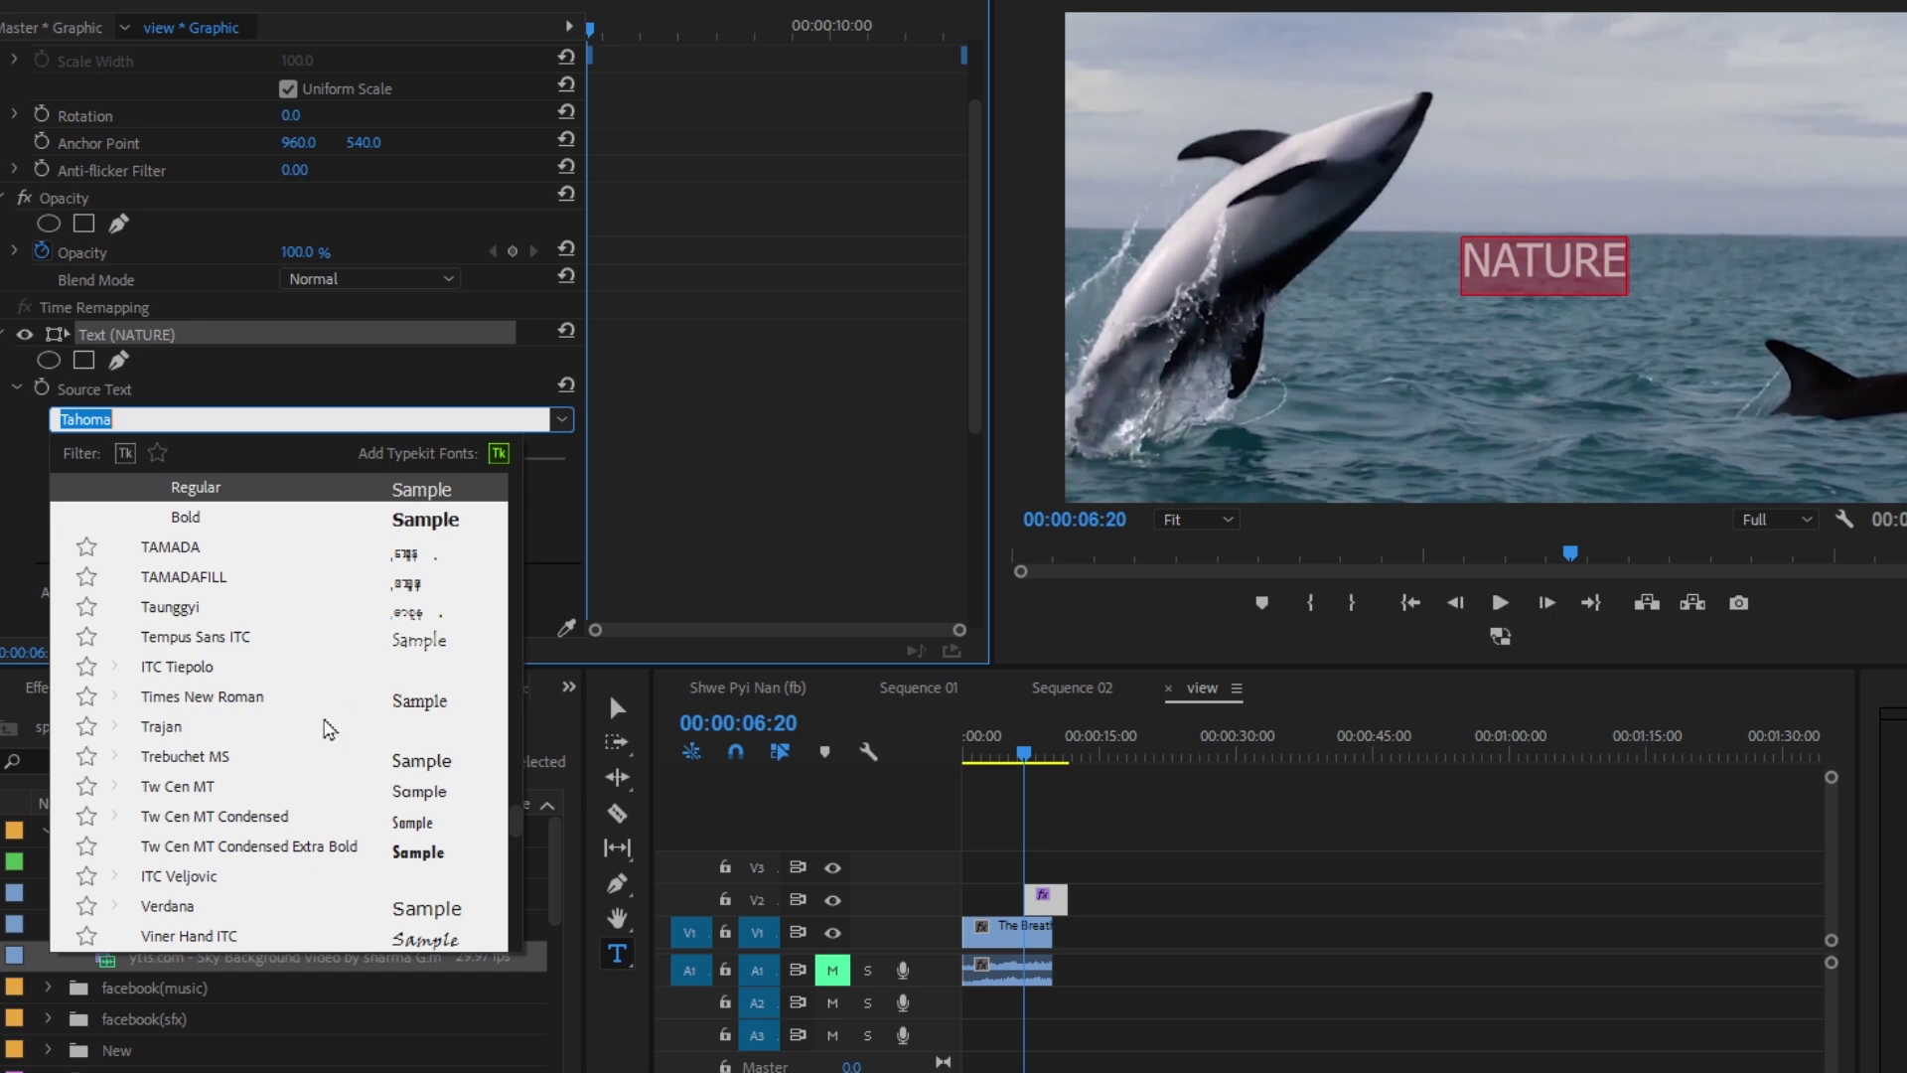
scroll(286, 760, up, 2)
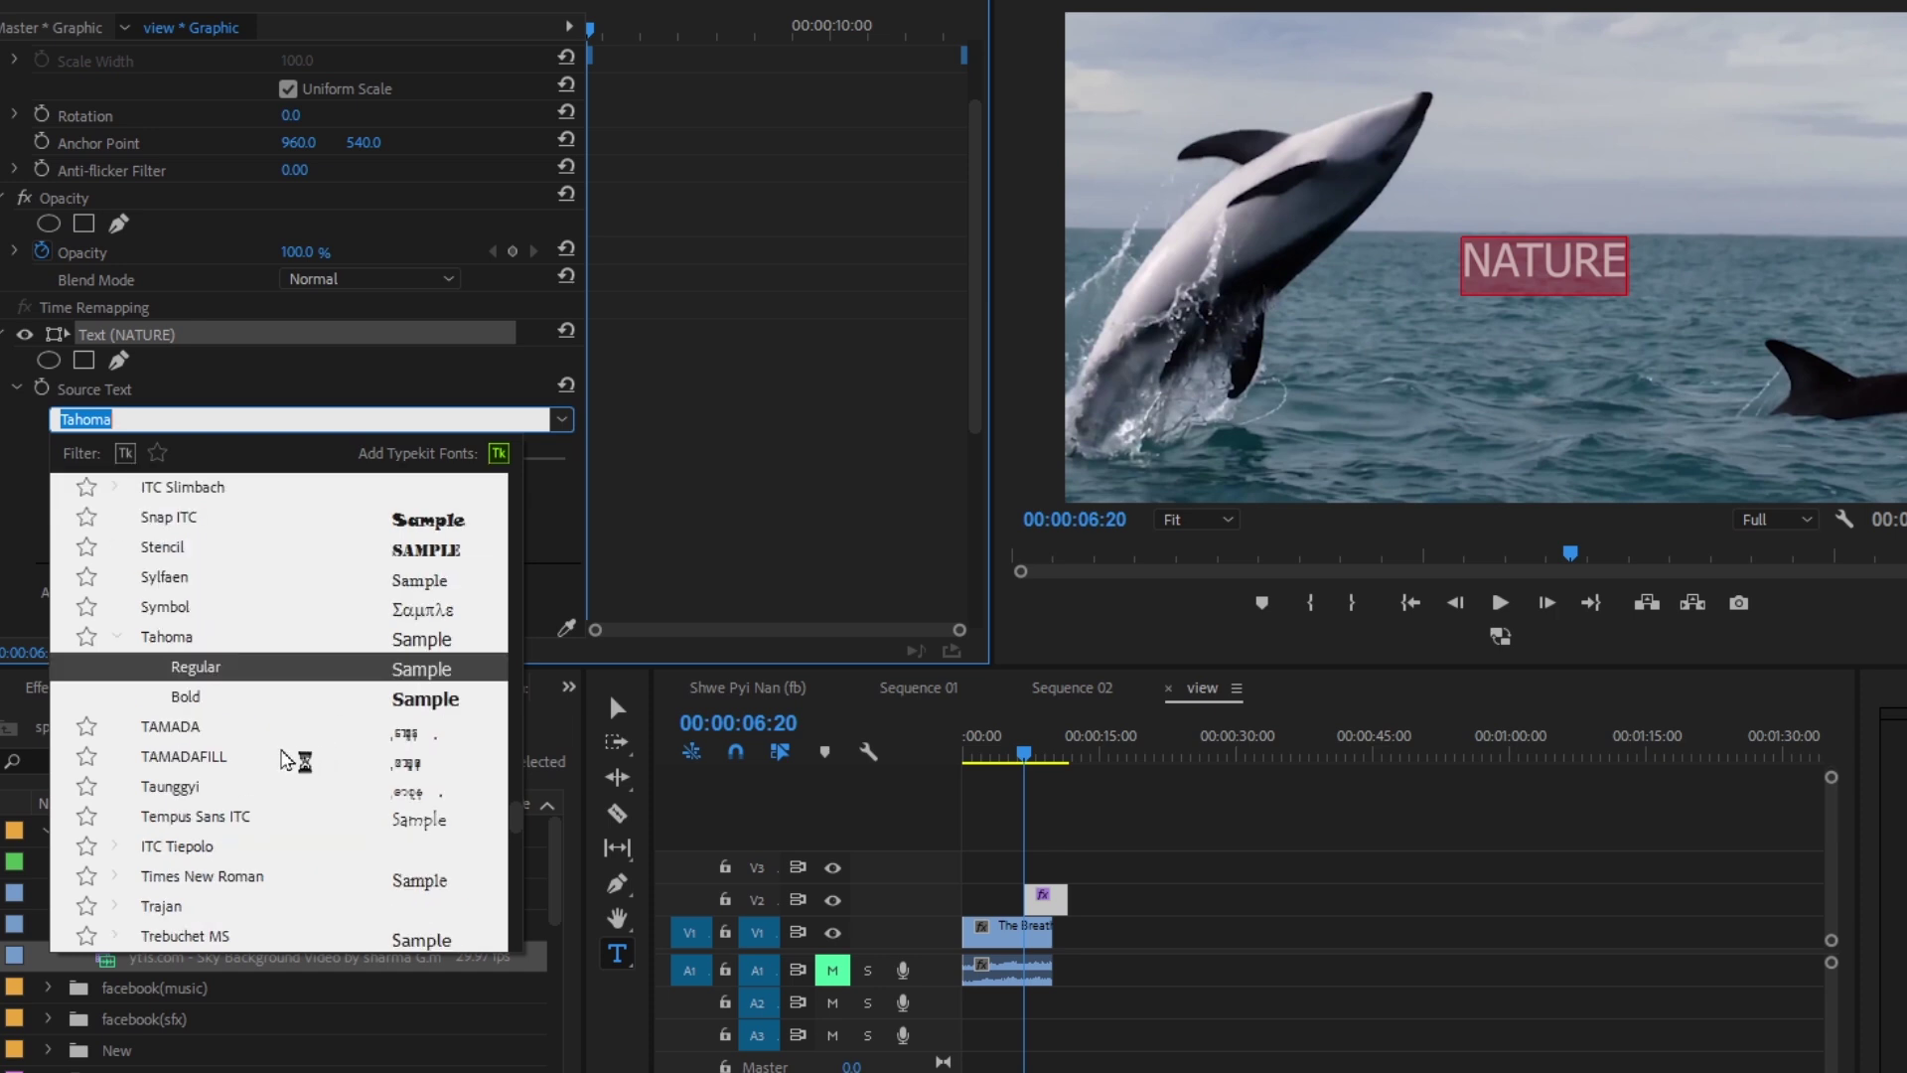
key(BackSpace)
text(im)
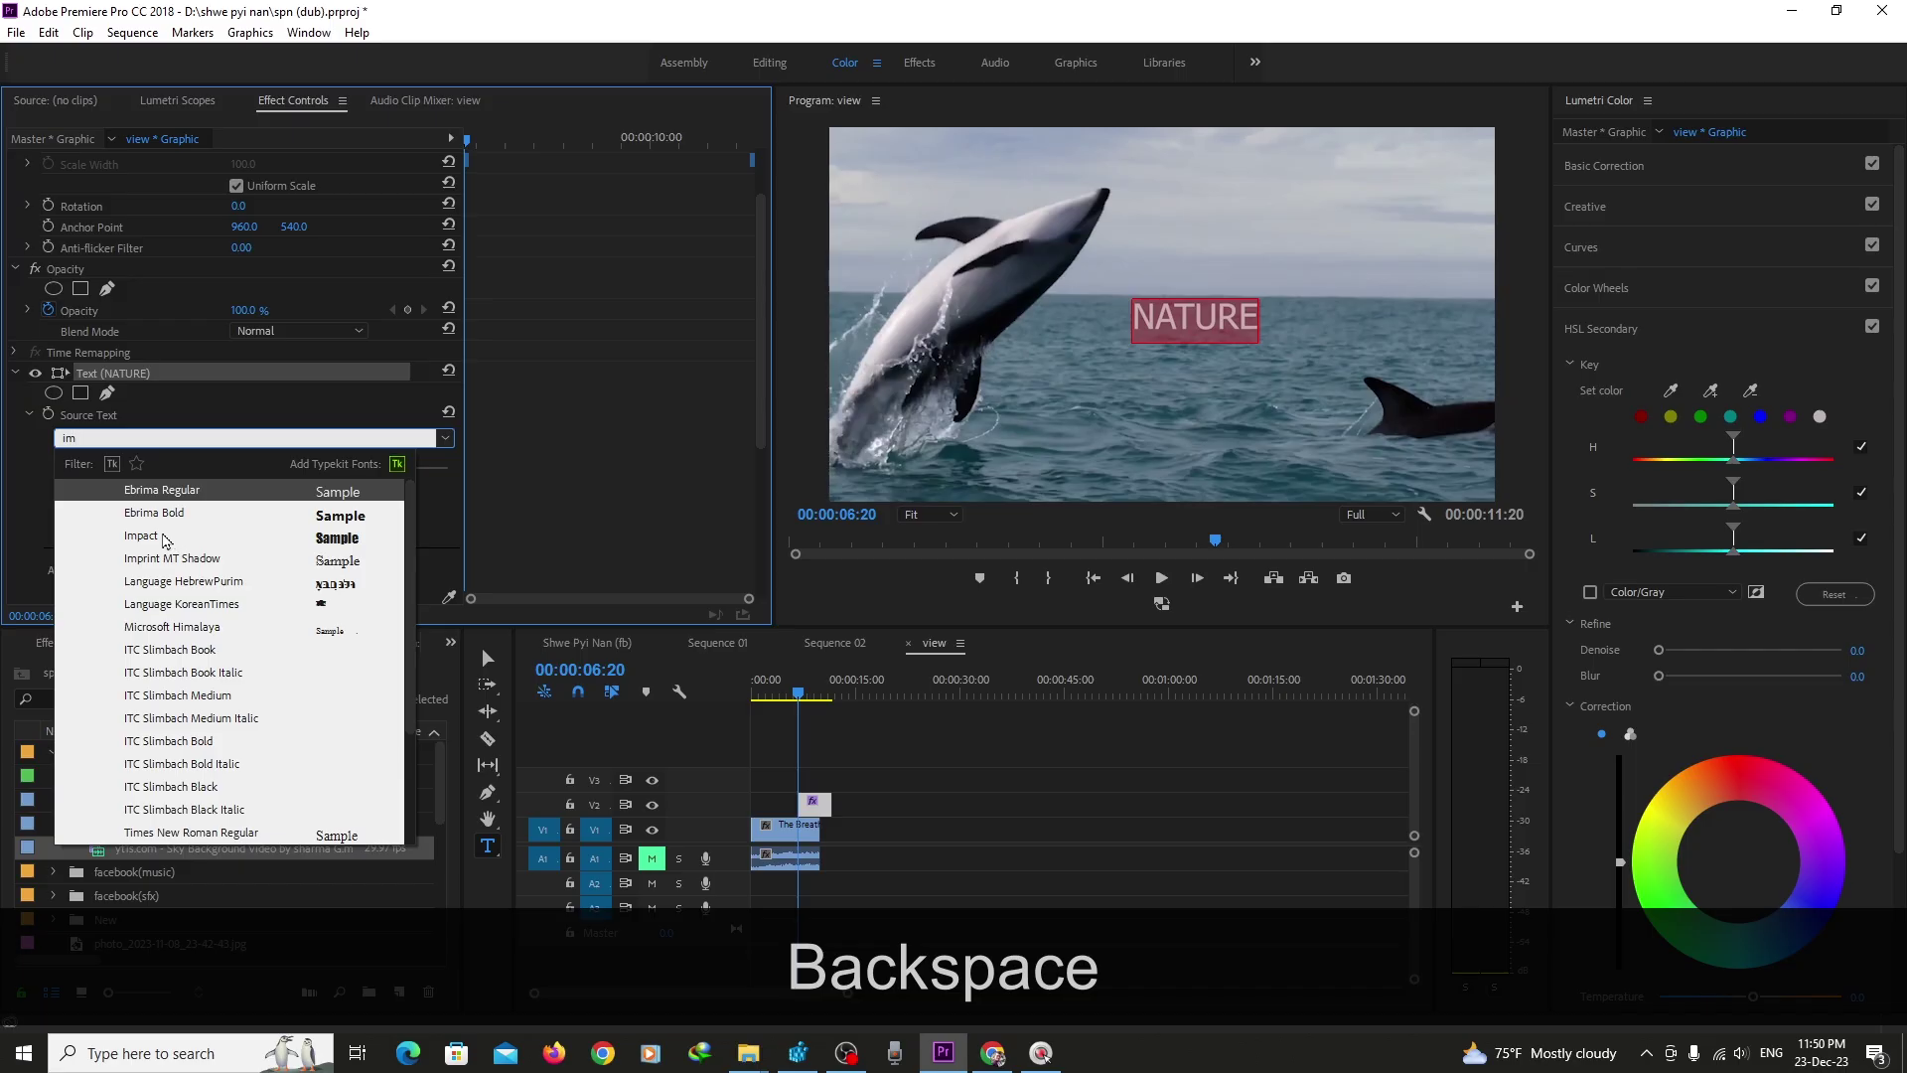
click(165, 537)
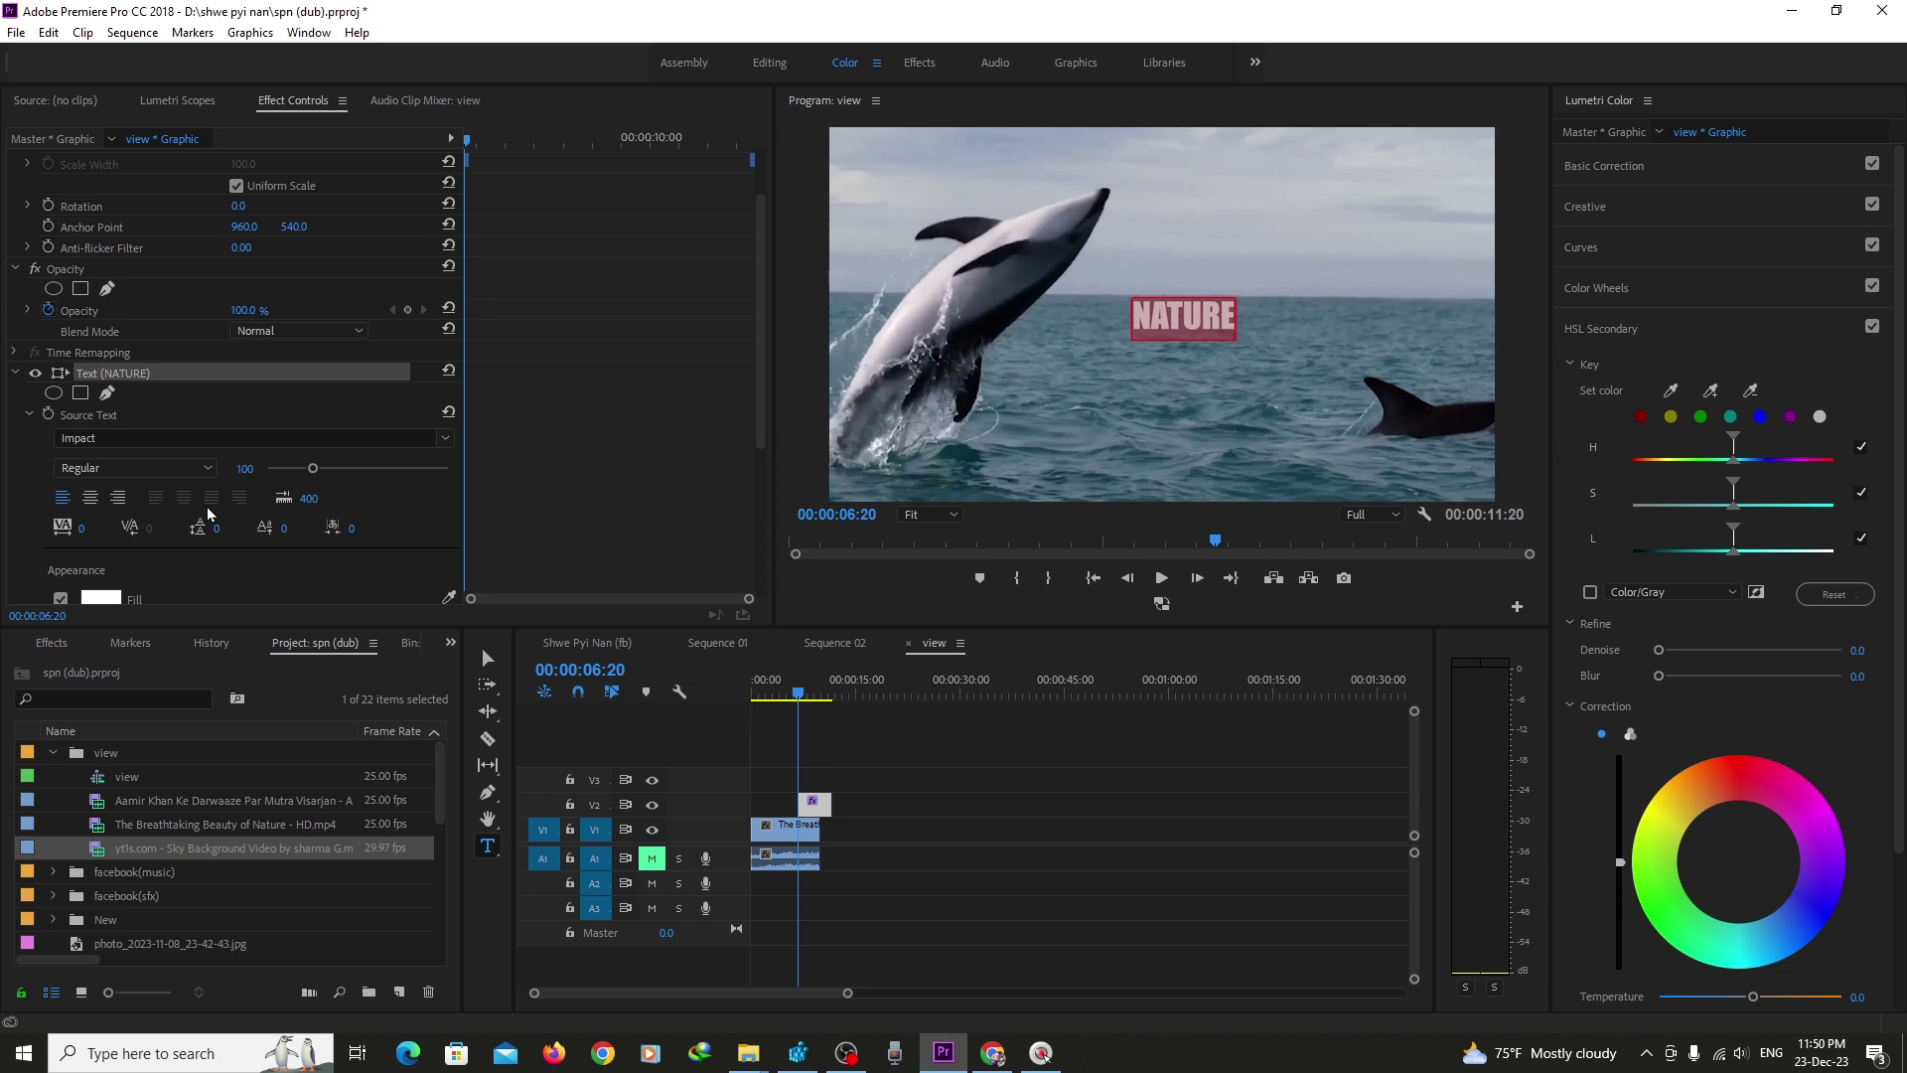
- Enlarge the NATURE text to font size 400 and centre-align it at position 960, 540
scroll(207, 513, down, 1)
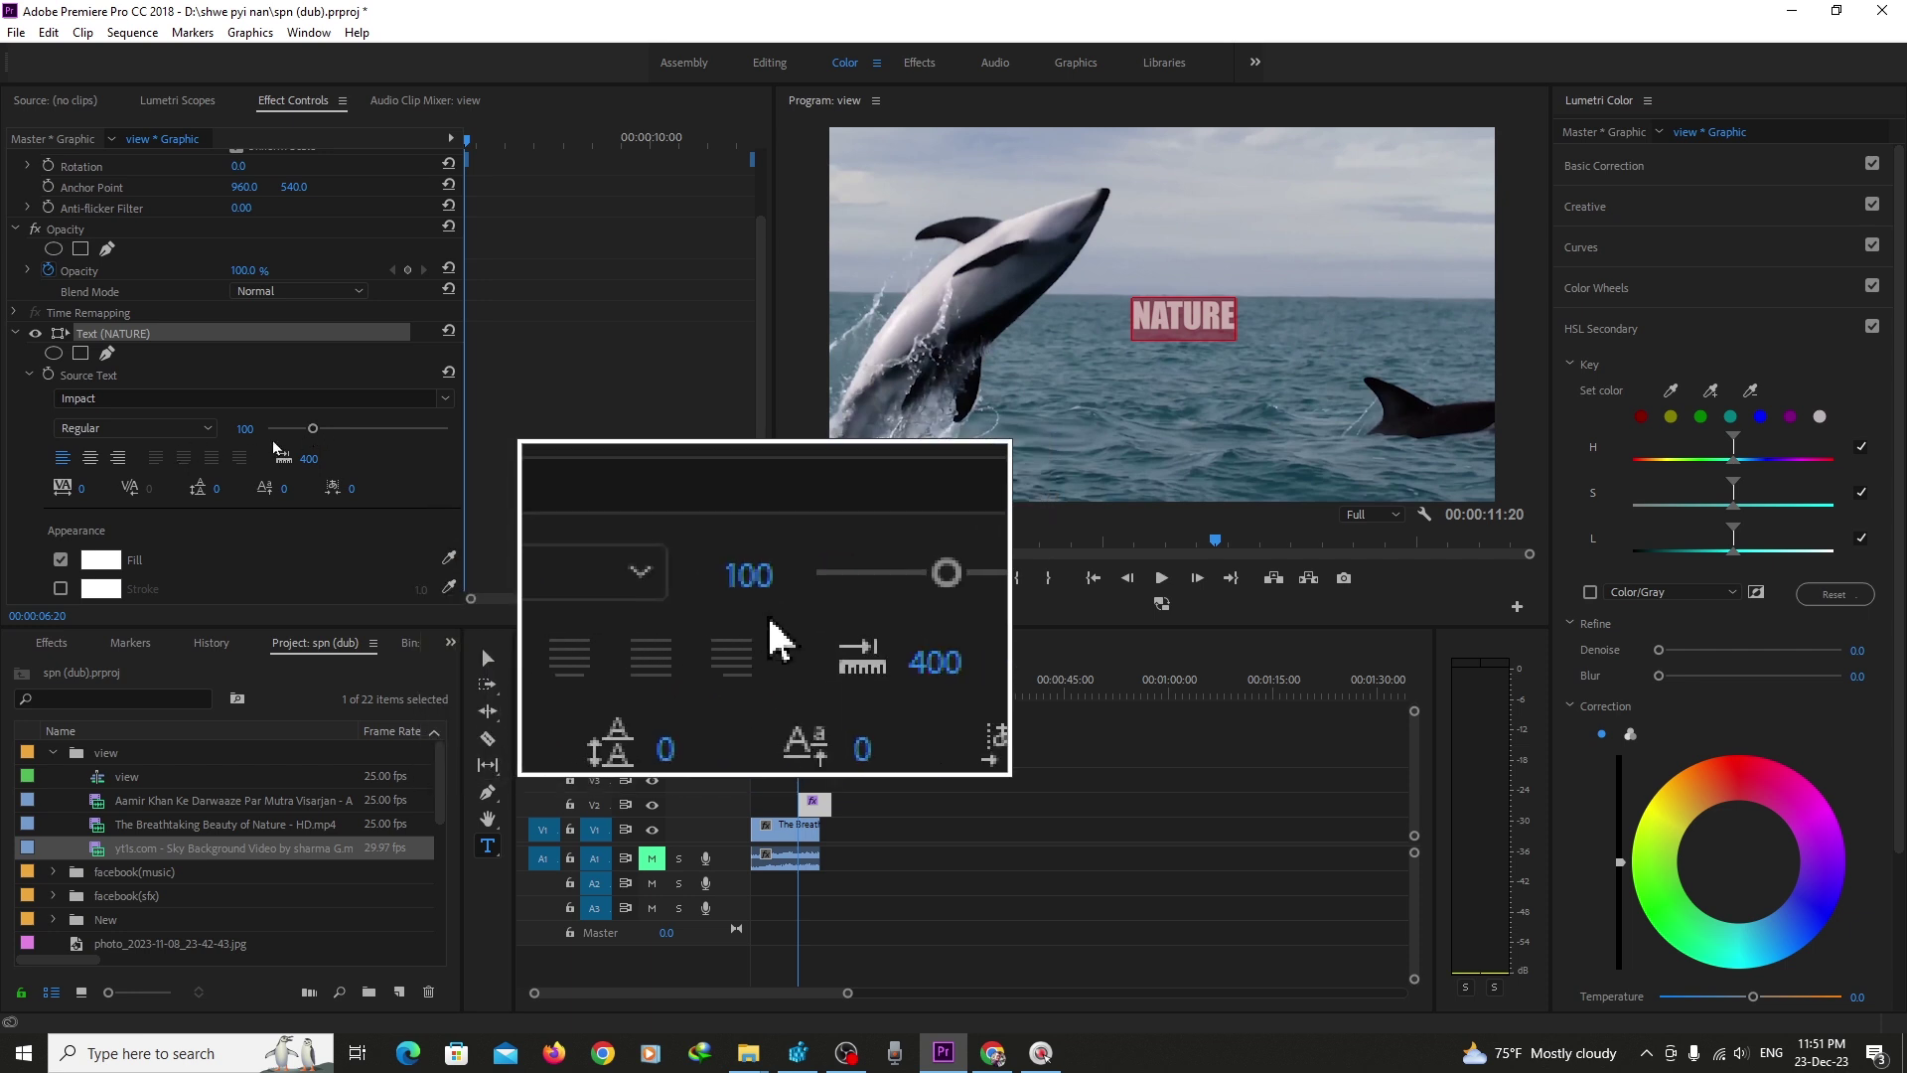
drag(314, 431, 451, 434)
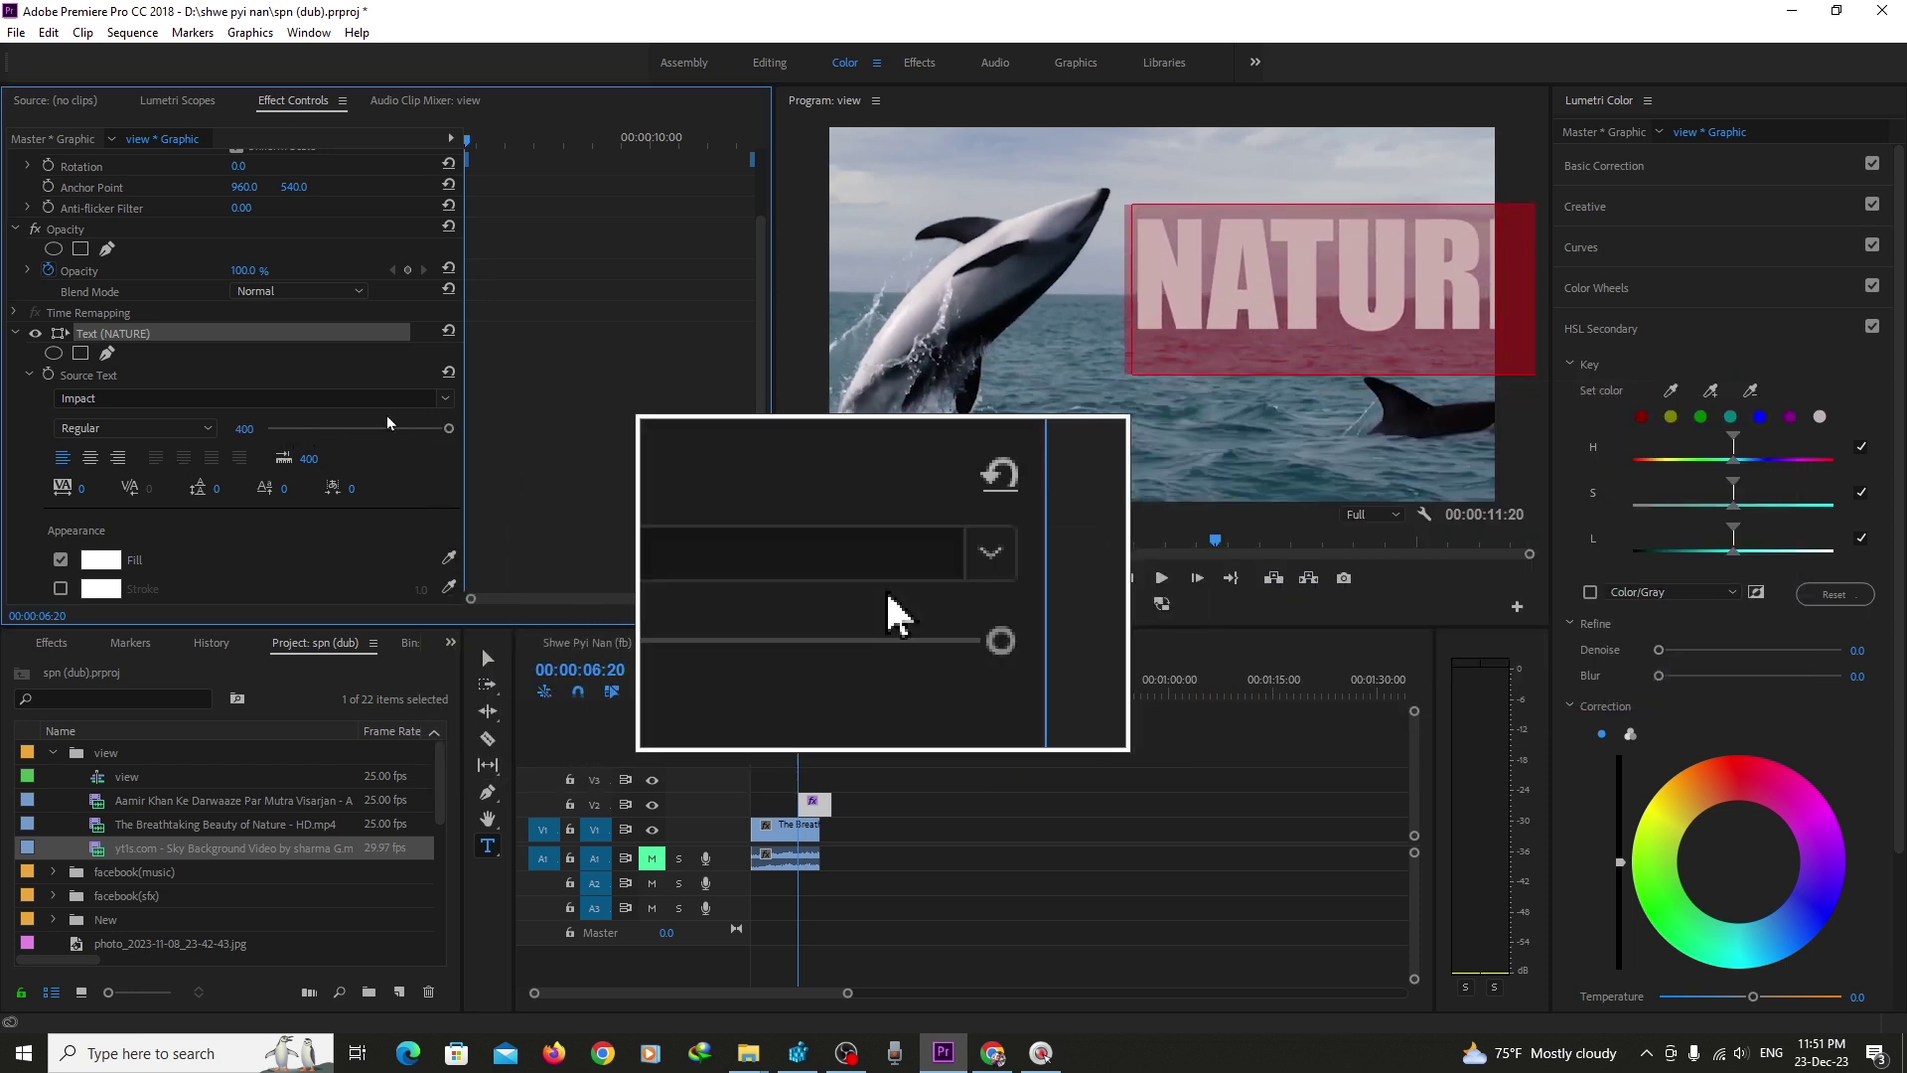
scroll(201, 527, down, 3)
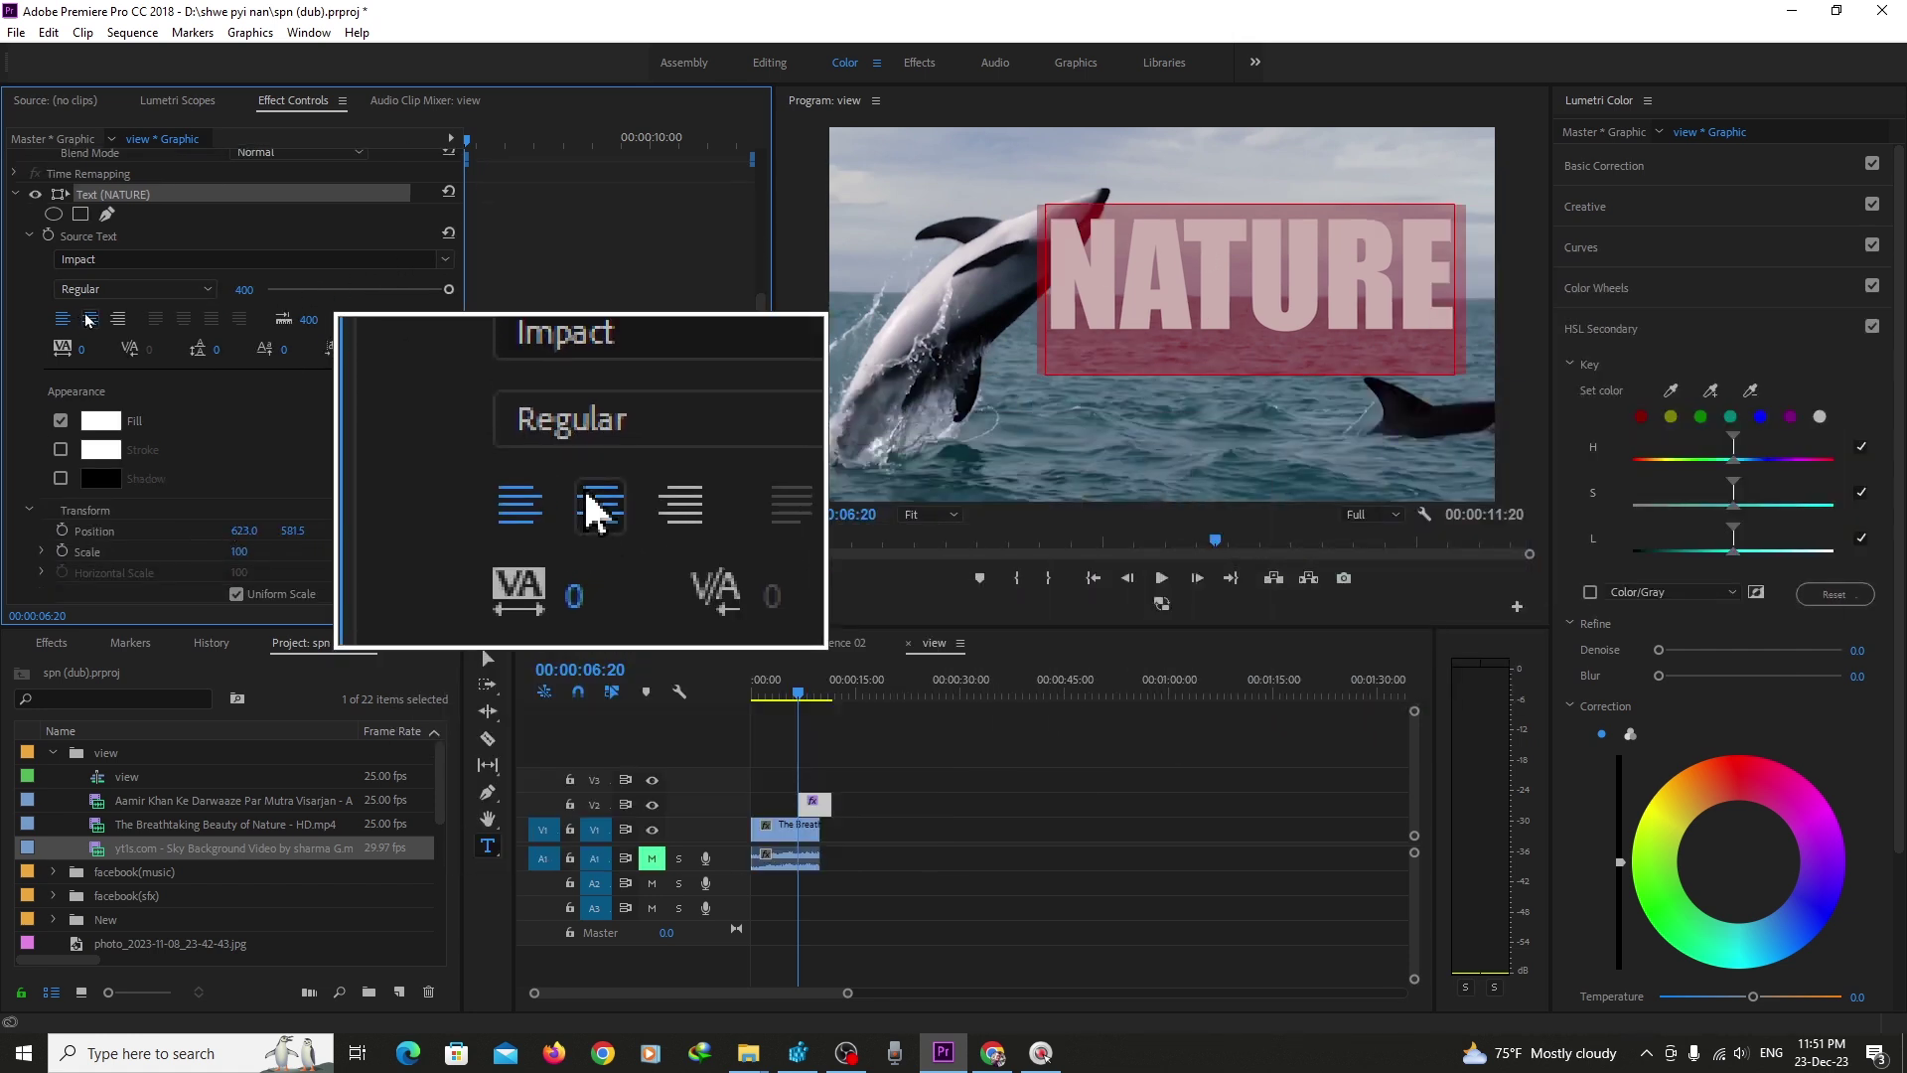
click(89, 319)
click(118, 321)
click(90, 321)
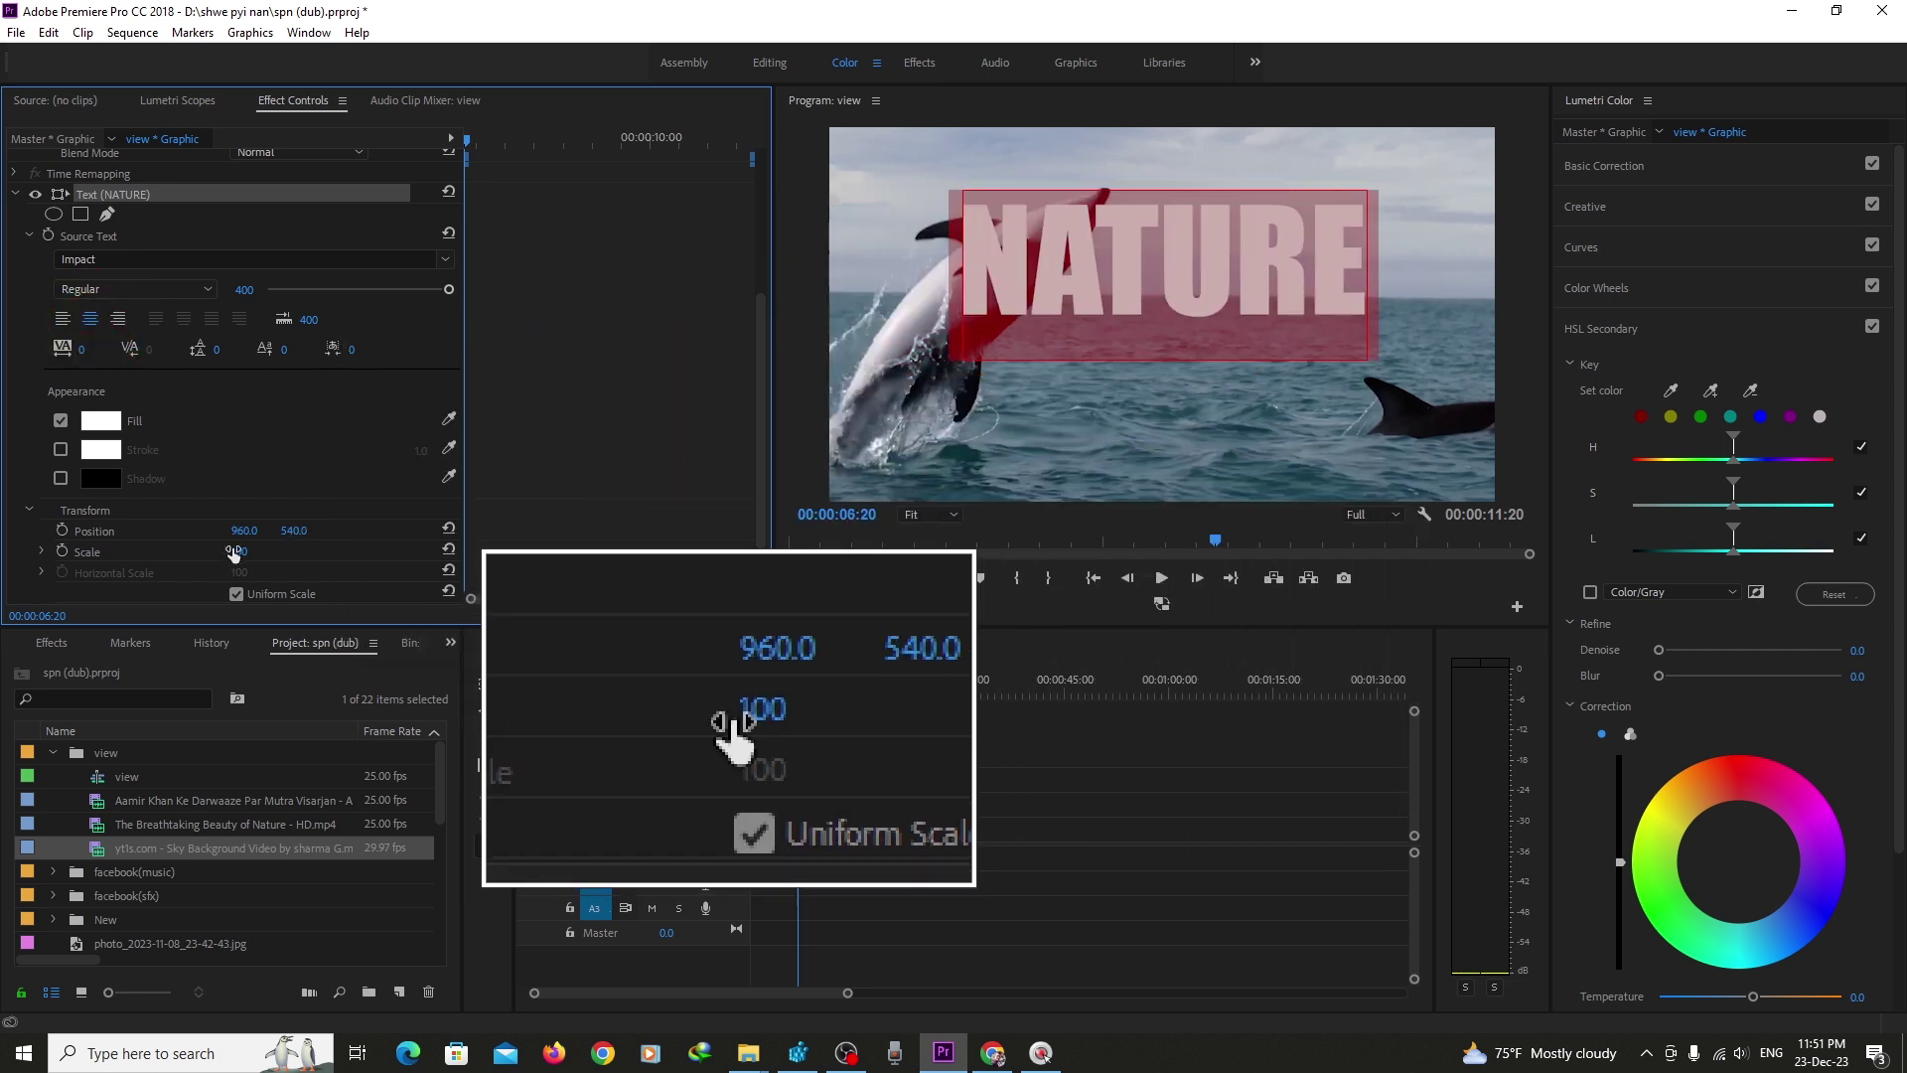
- Increase the NATURE text's font size to 632 and lower its vertical position to 711
scroll(203, 476, up, 3)
drag(245, 428, 475, 429)
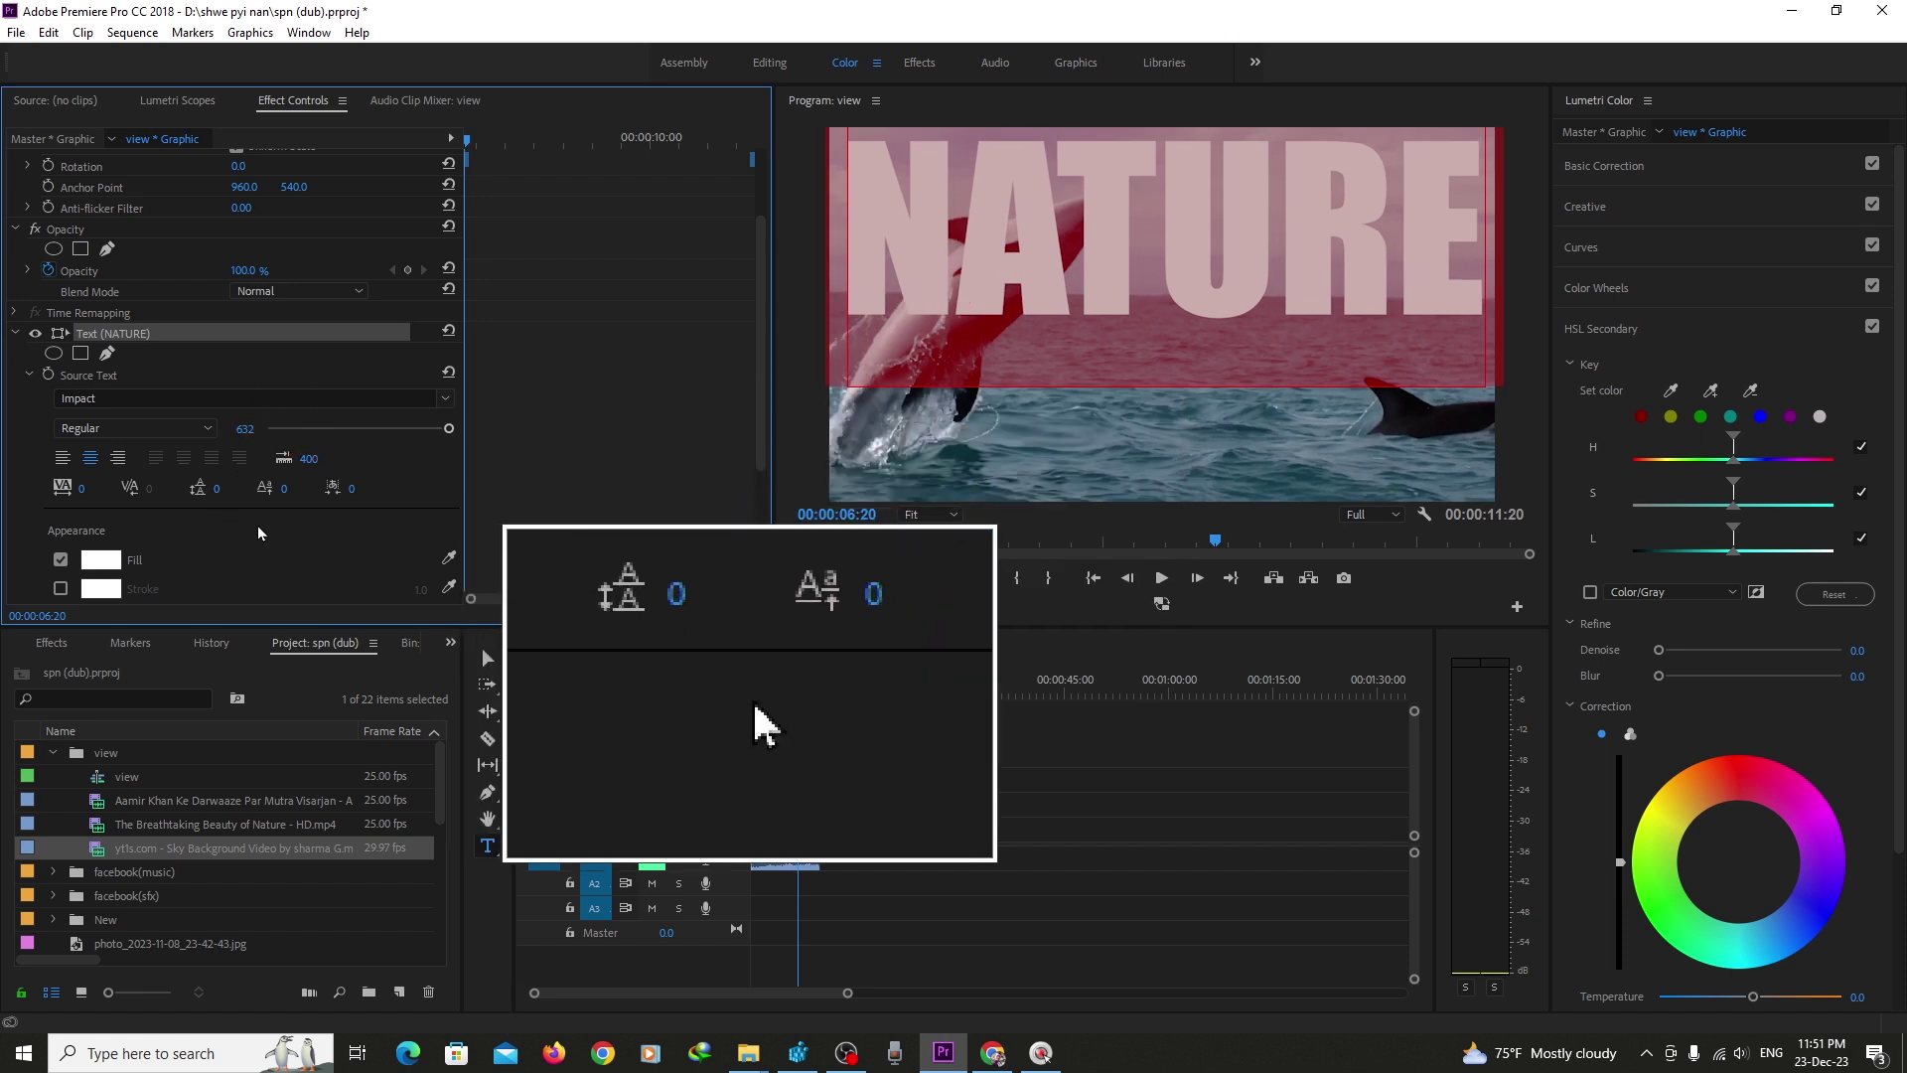
scroll(292, 530, down, 2)
scroll(294, 539, down, 2)
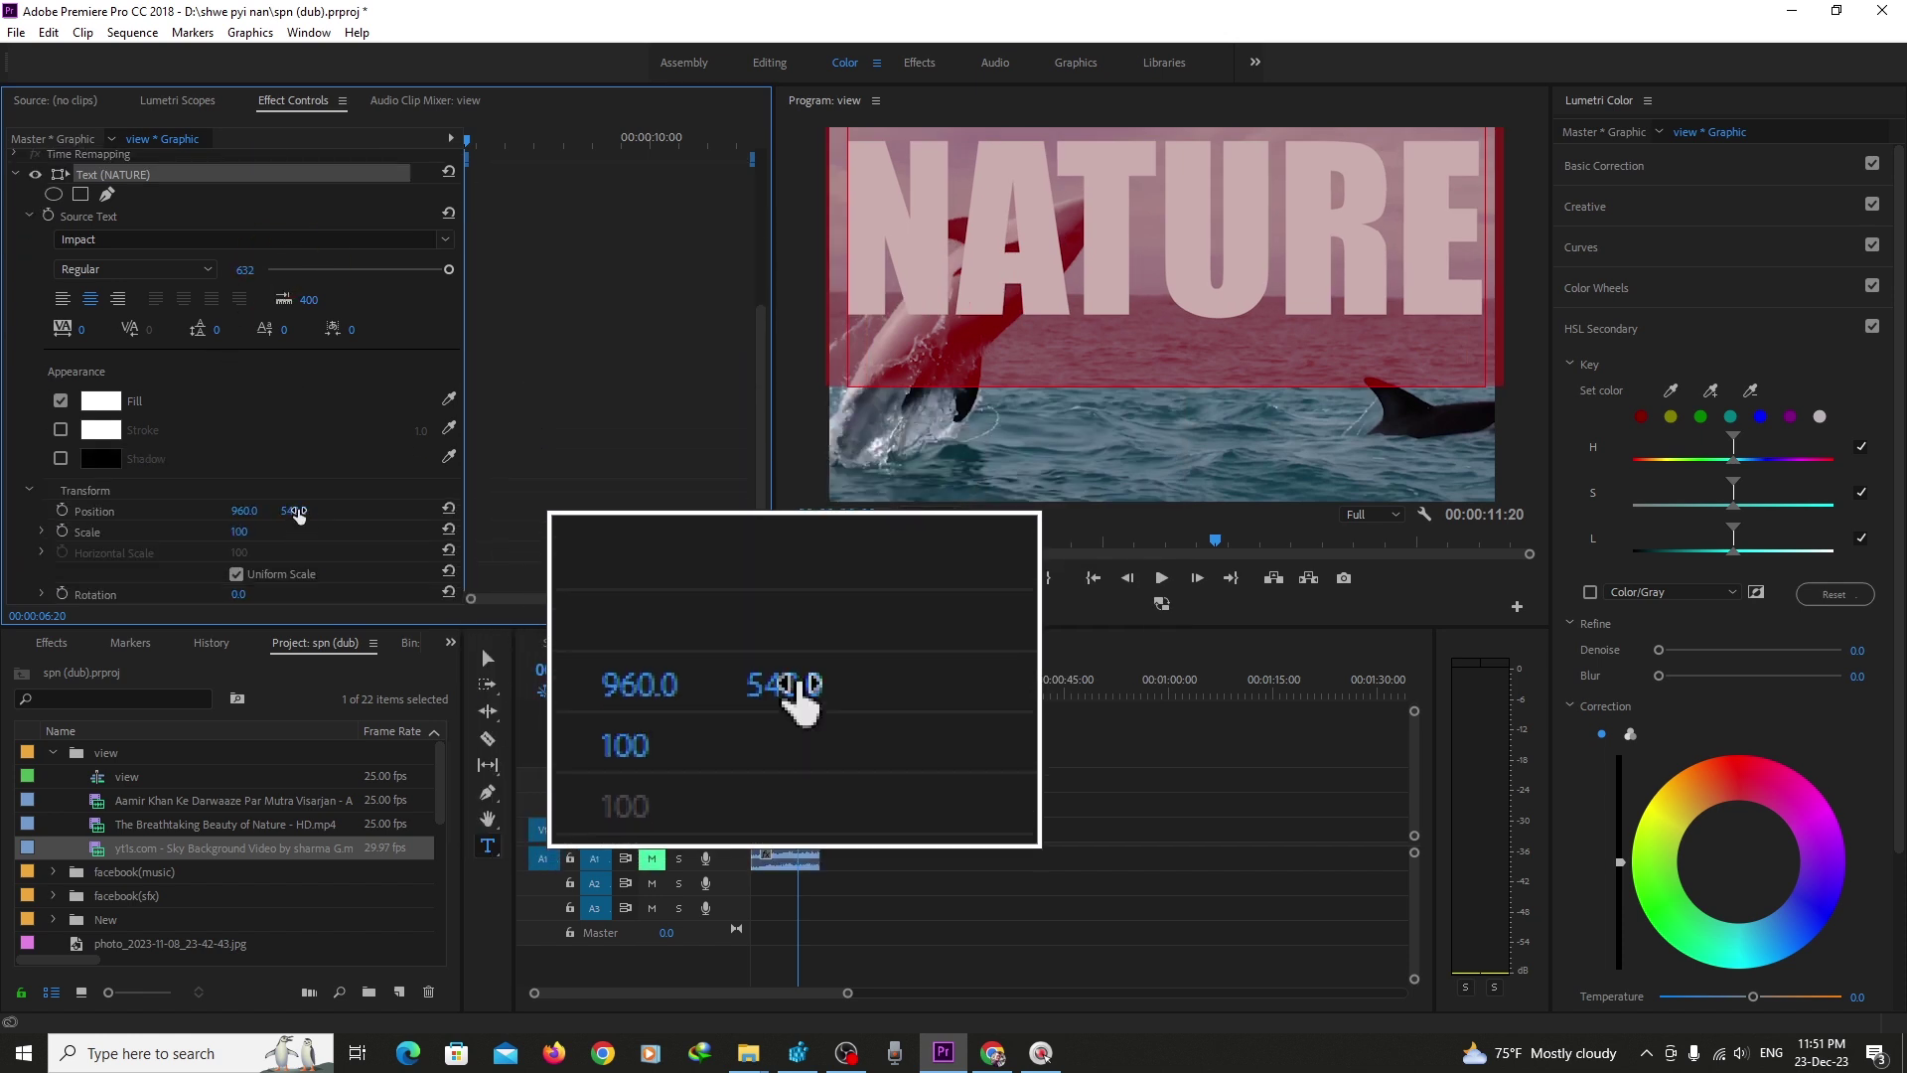
drag(297, 514, 465, 483)
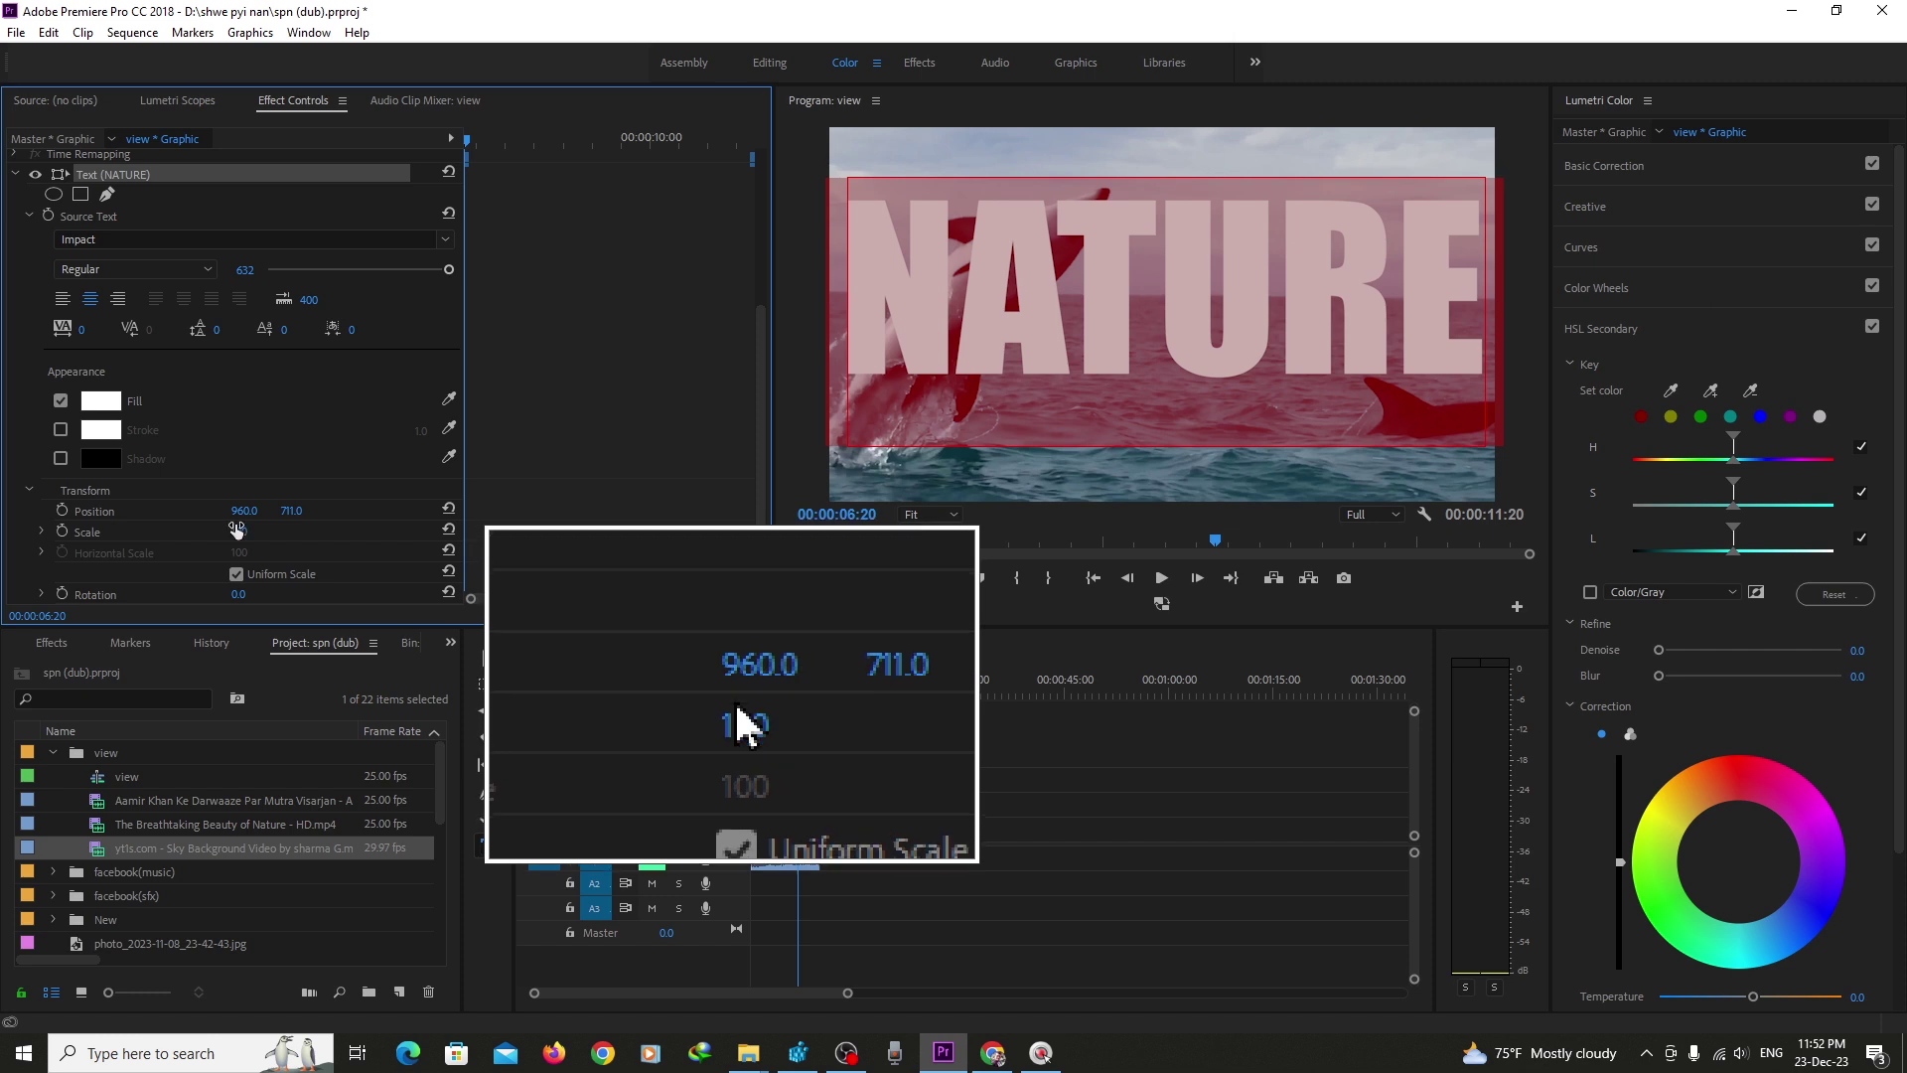
- Turn off uniform scale and stretch the text to 176 vertical scale, with horizontal scale 100 and vertical position 968
mouse_move(239, 531)
mouse_down()
mouse_move(308, 531)
mouse_move(246, 531)
mouse_up()
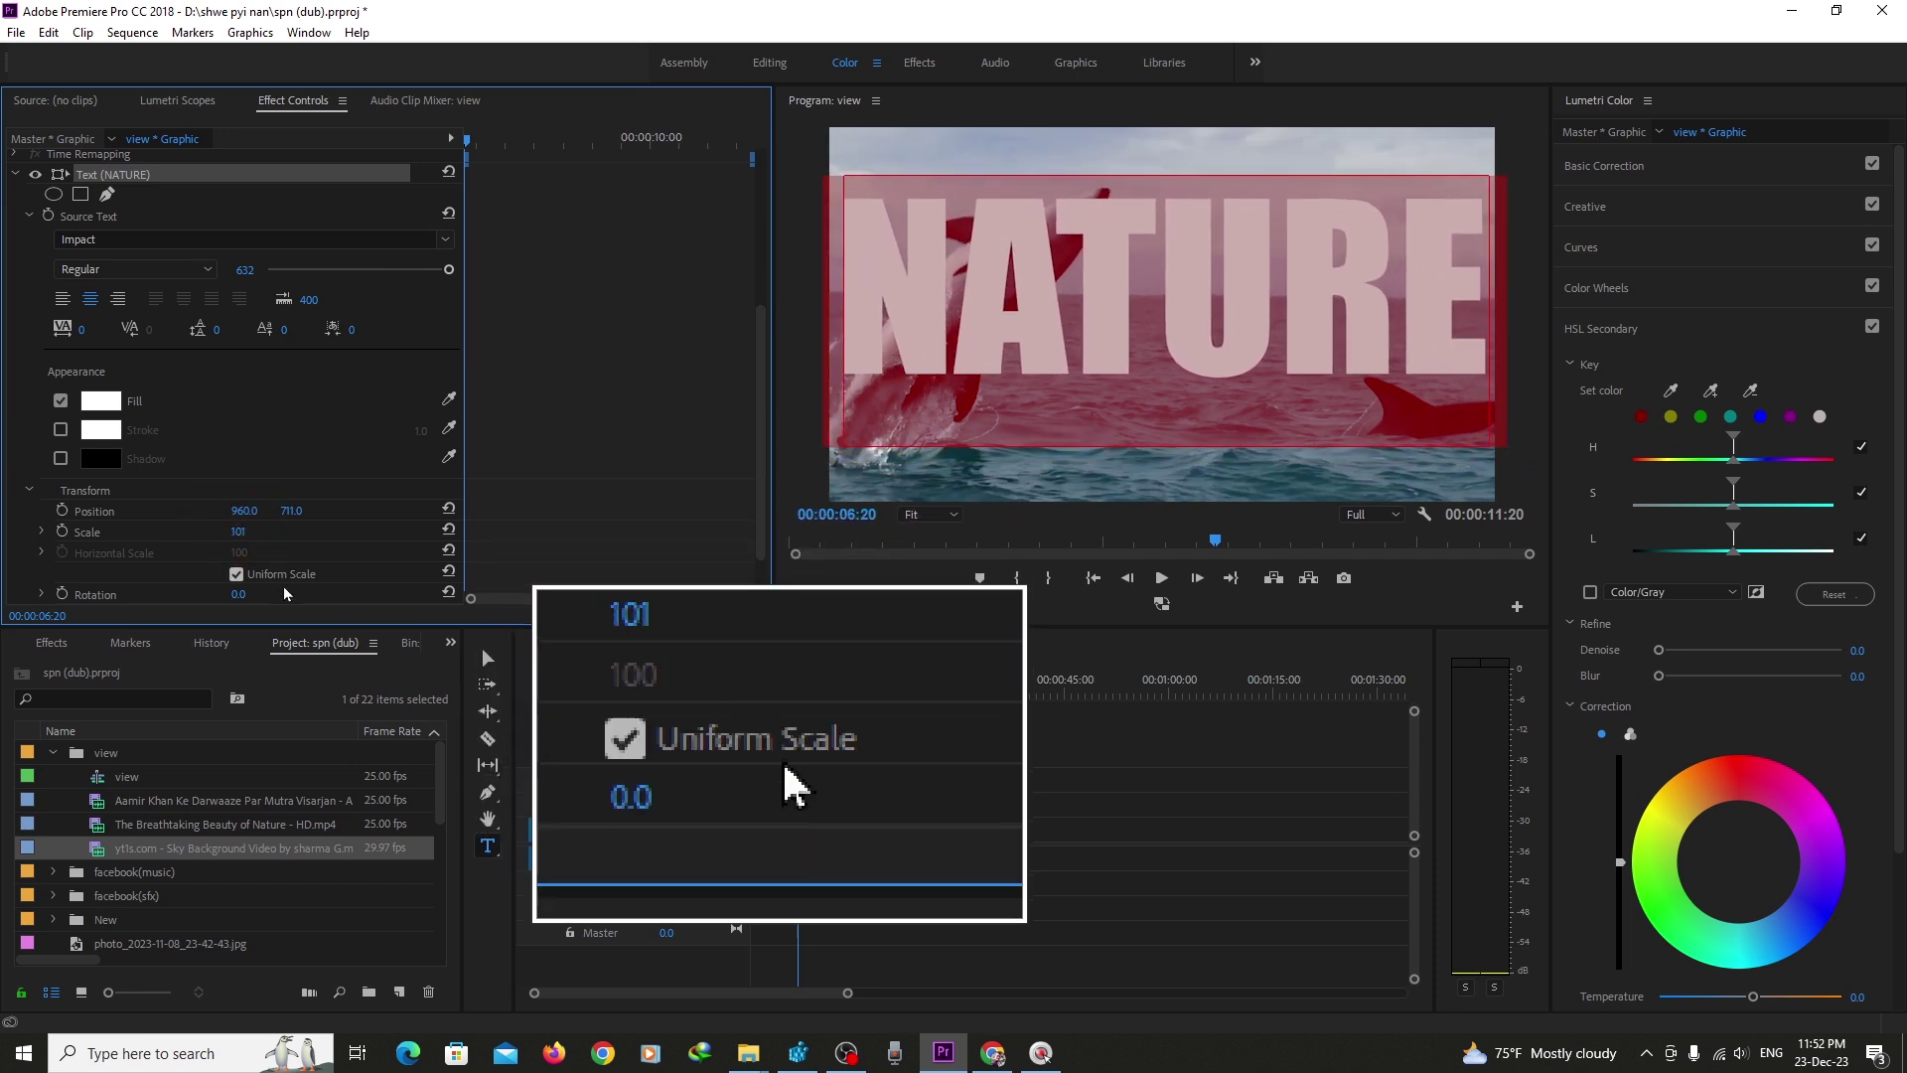
click(238, 576)
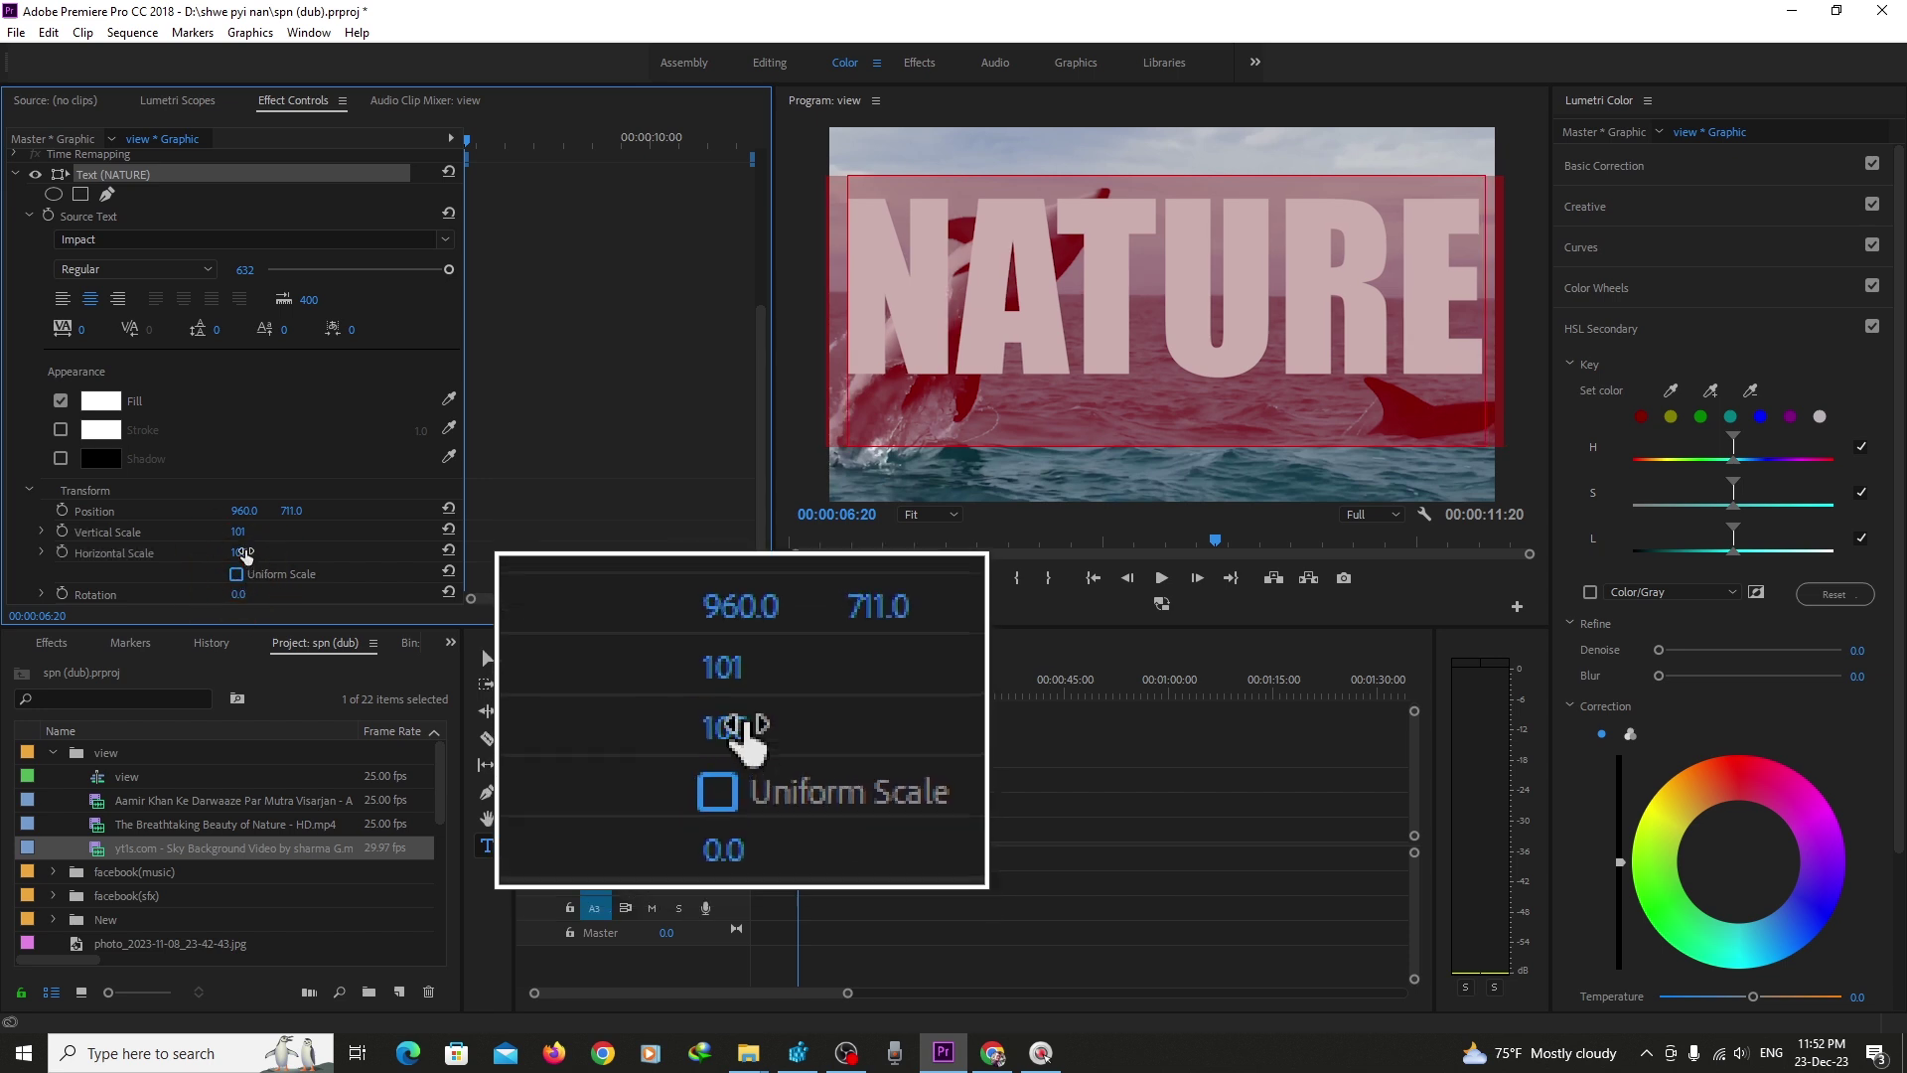
drag(241, 533, 282, 518)
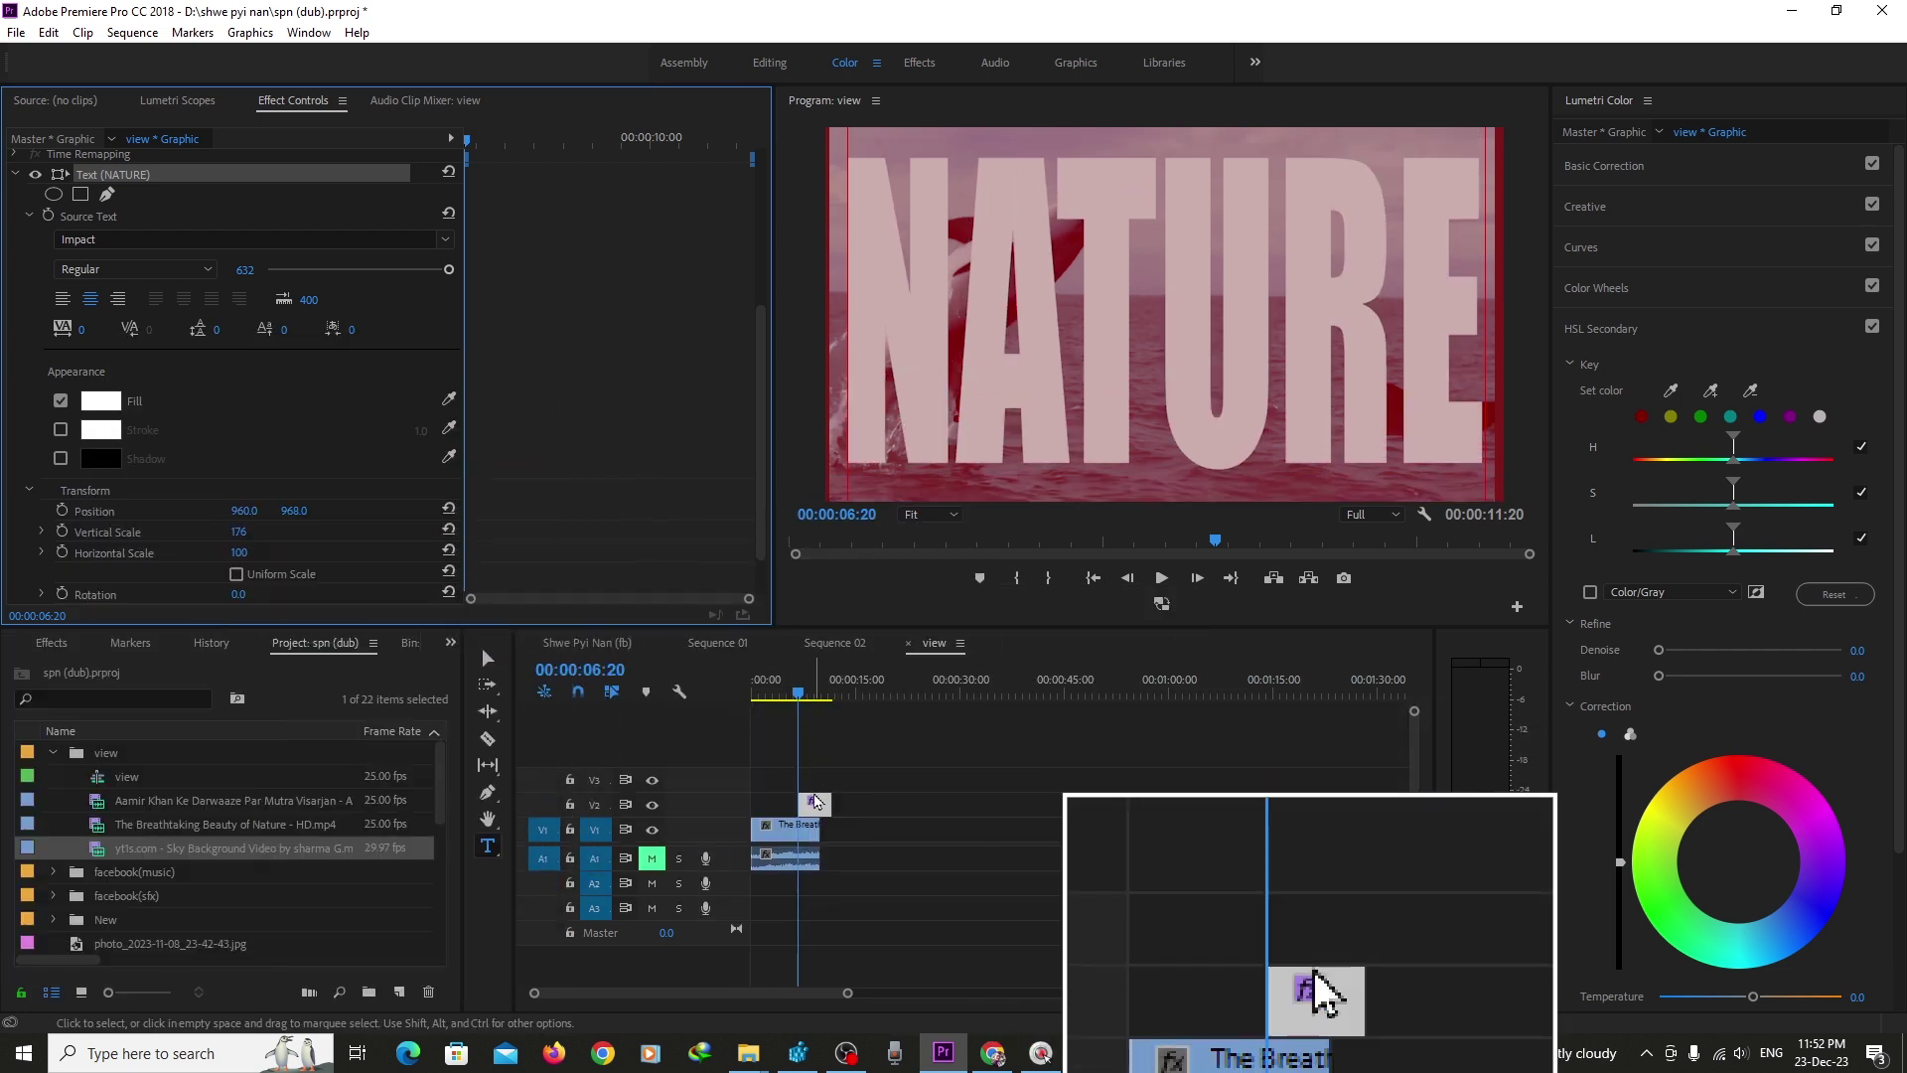
- Move the NATURE graphic clip to the sequence start and match its length to the 10-second nature video below it
click(814, 802)
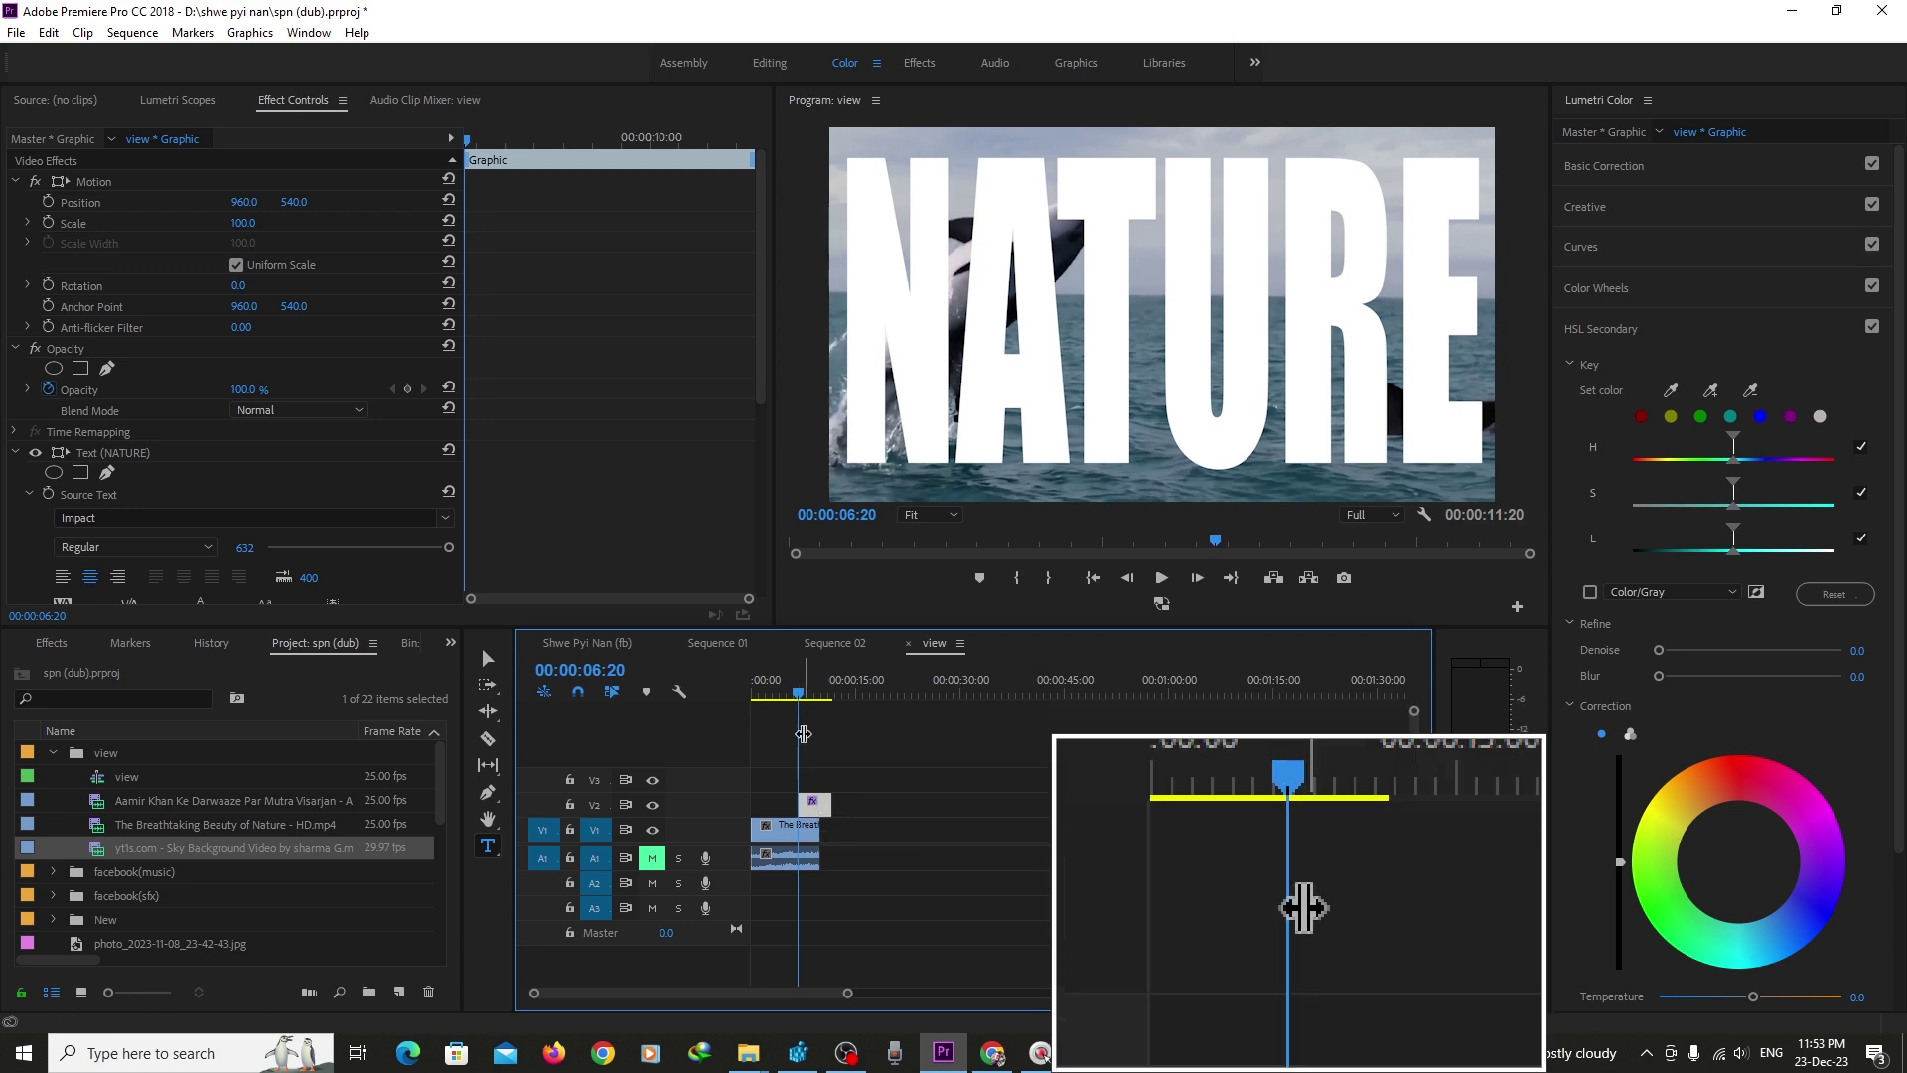
drag(798, 696, 753, 699)
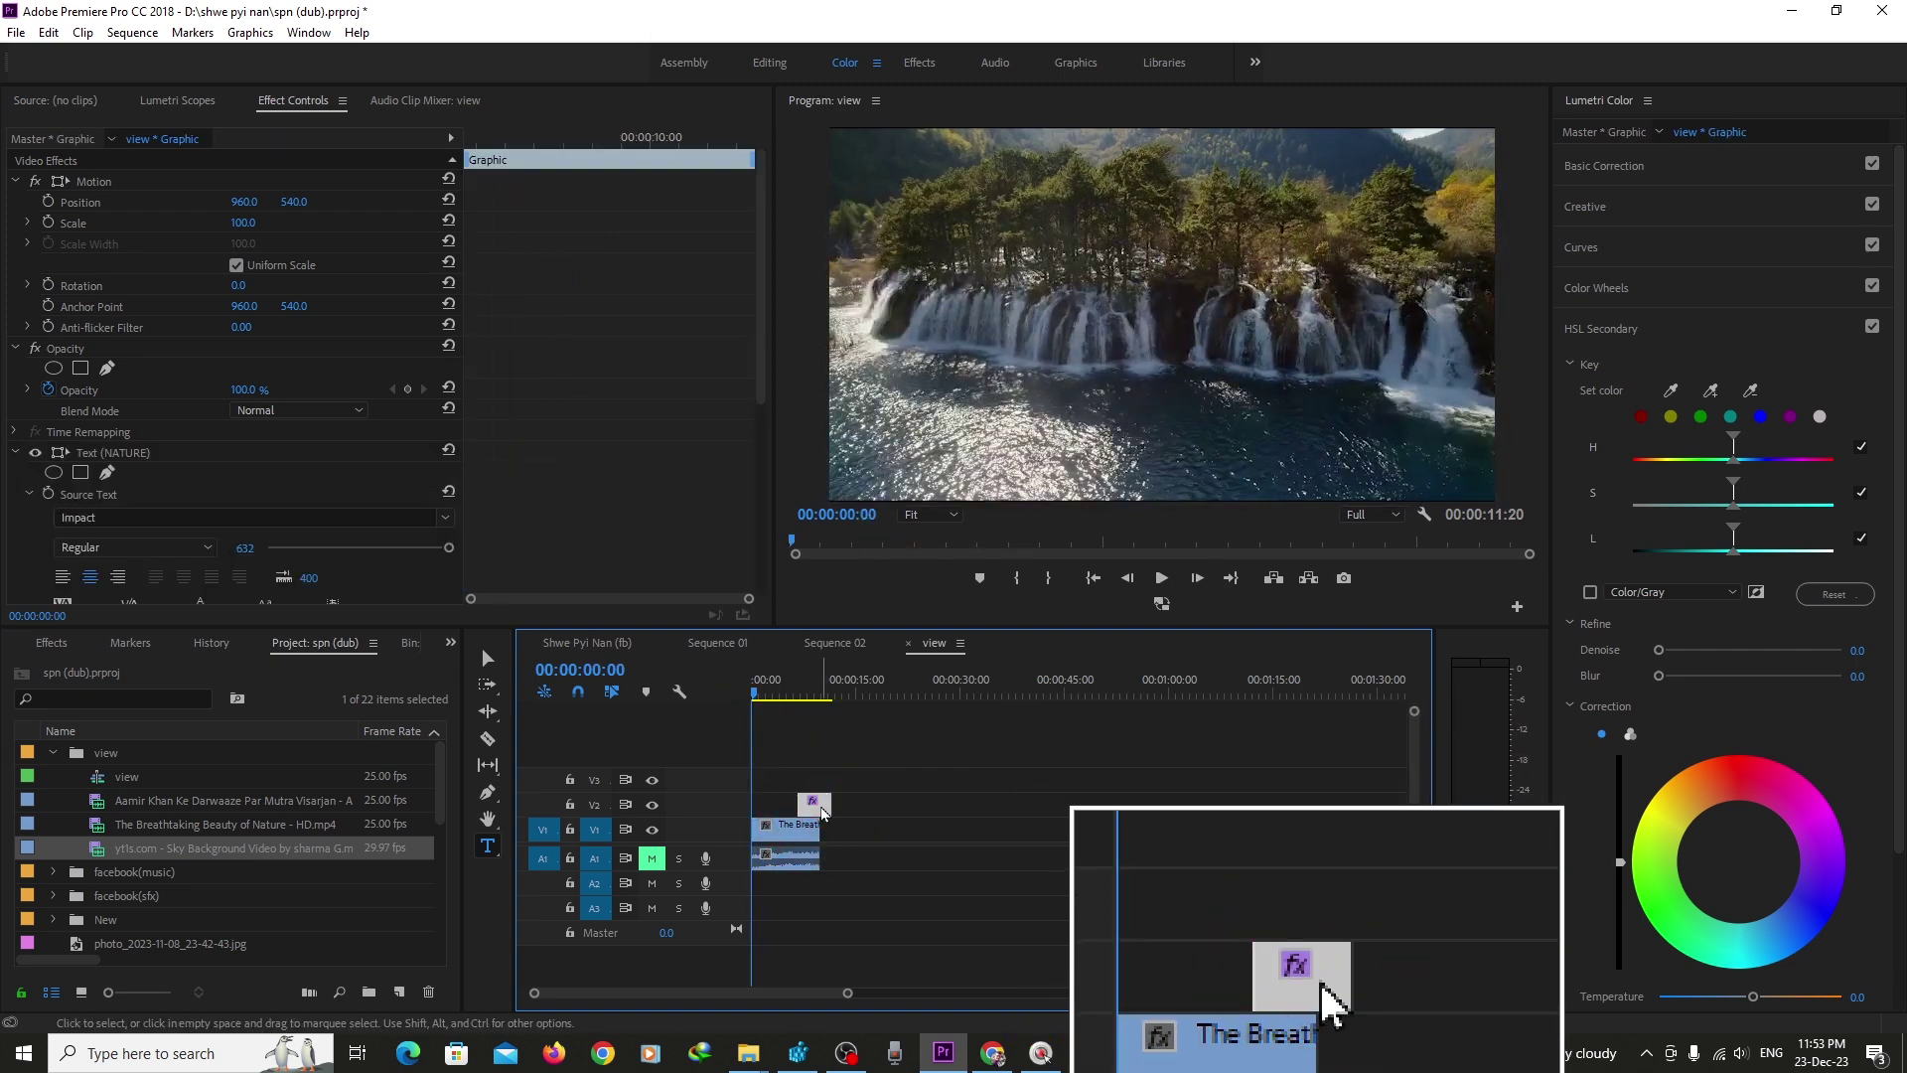
mouse_move(815, 808)
mouse_down()
mouse_move(778, 806)
mouse_move(811, 794)
mouse_up()
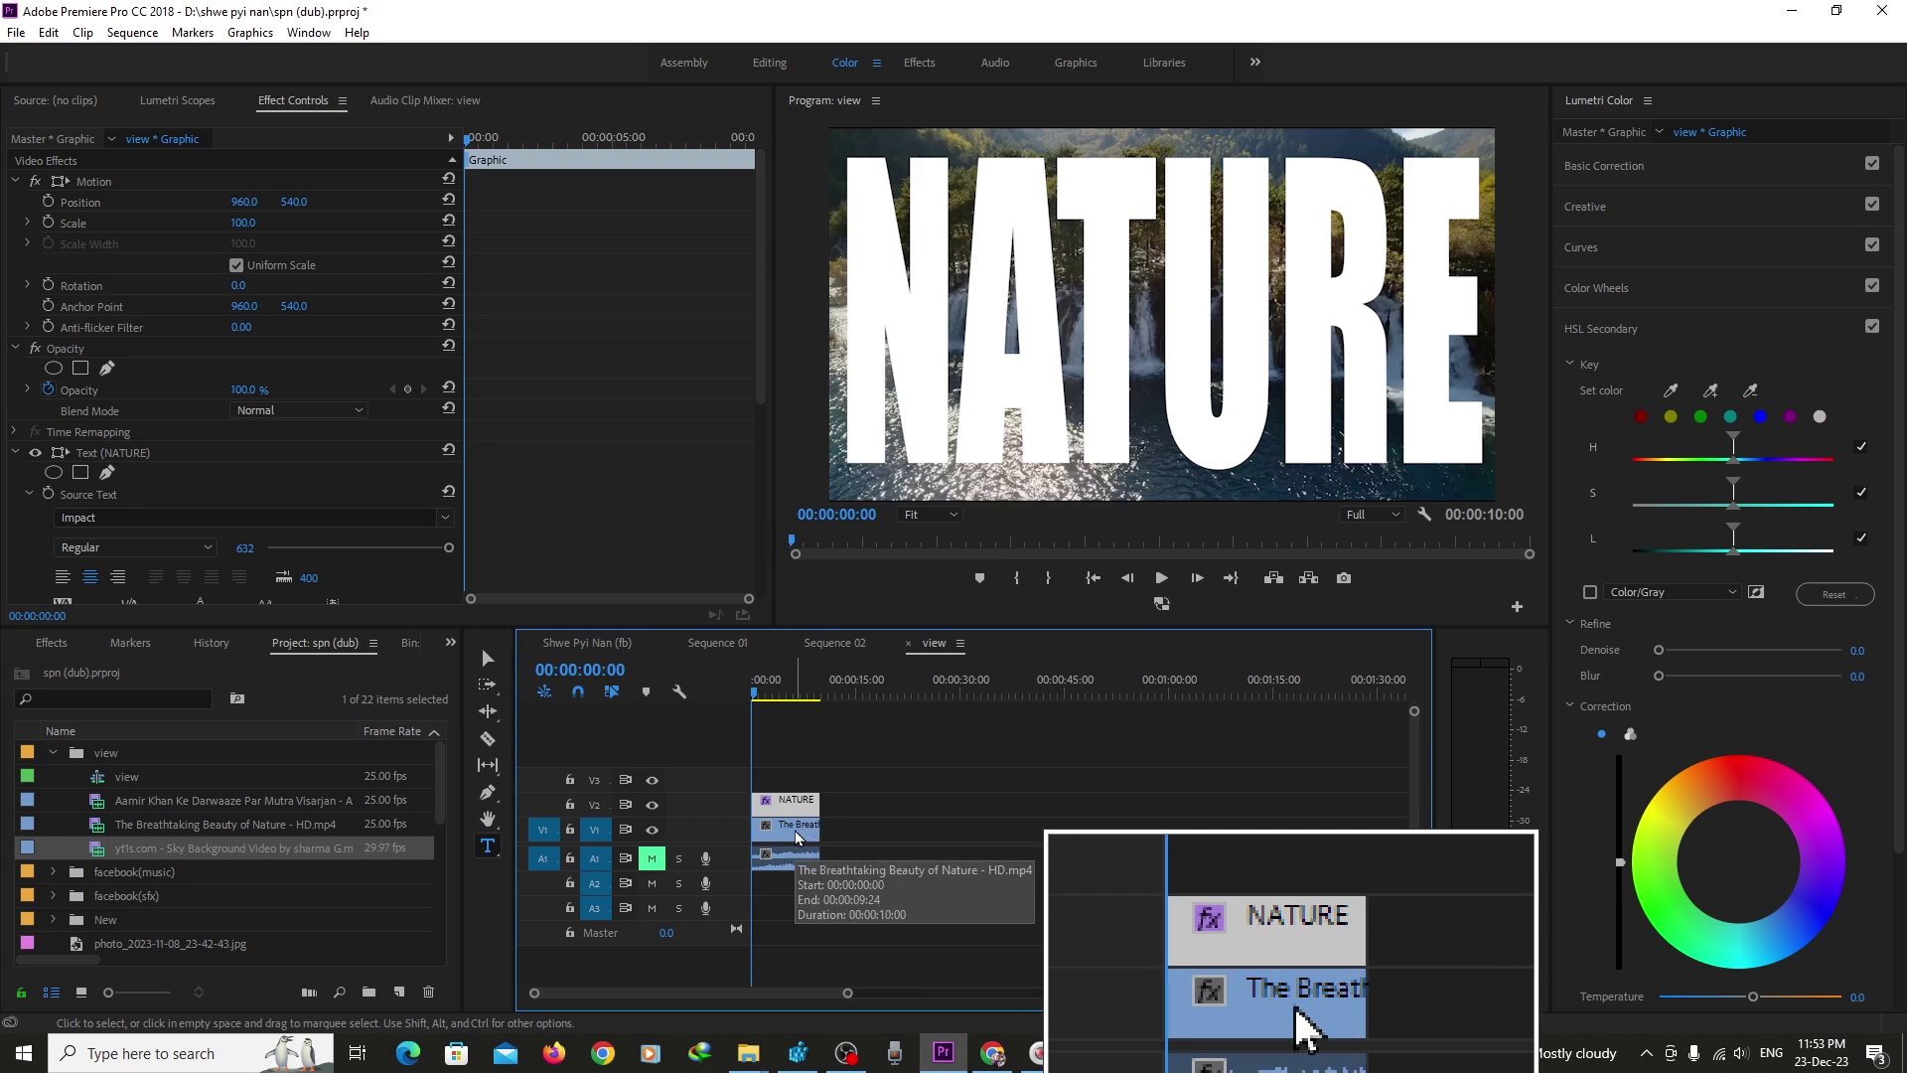
- Apply the Track Matte Key video effect to the Breathtaking Beauty of Nature clip on track V1
click(795, 830)
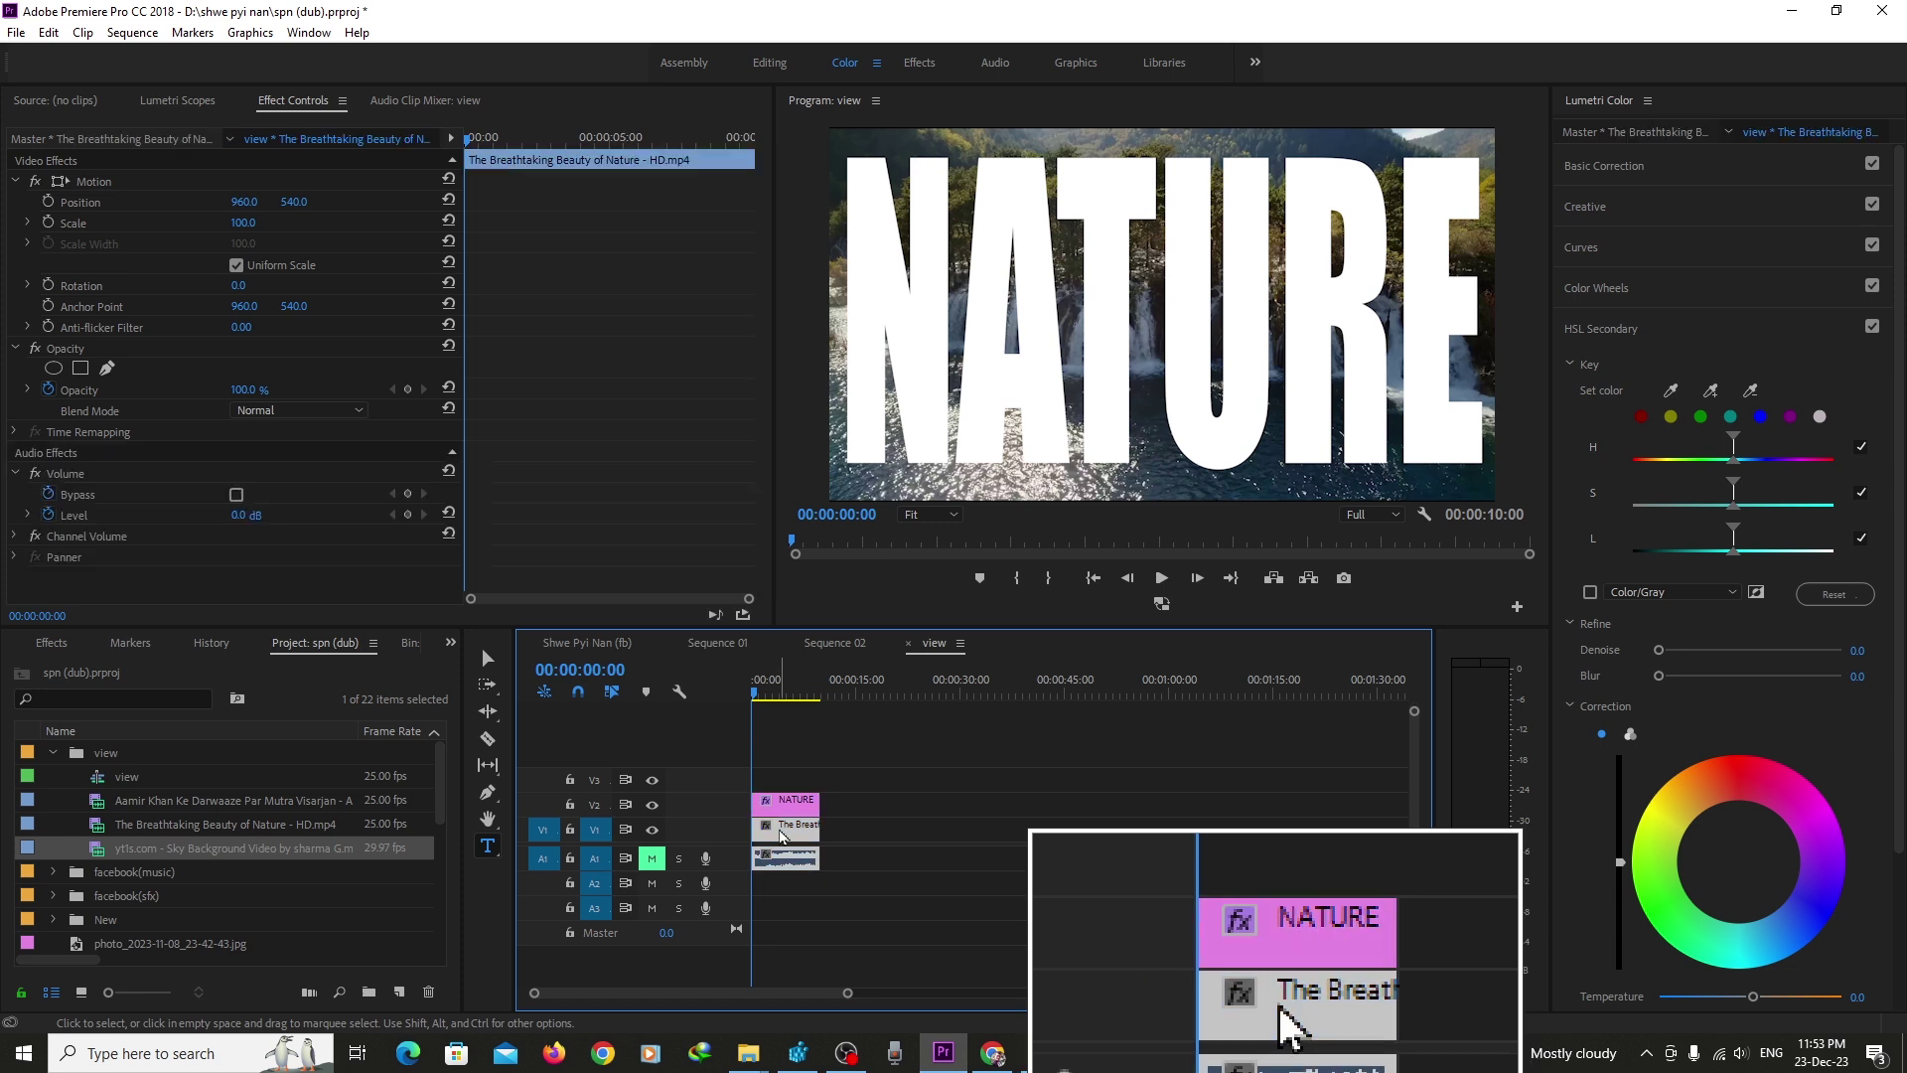
click(52, 642)
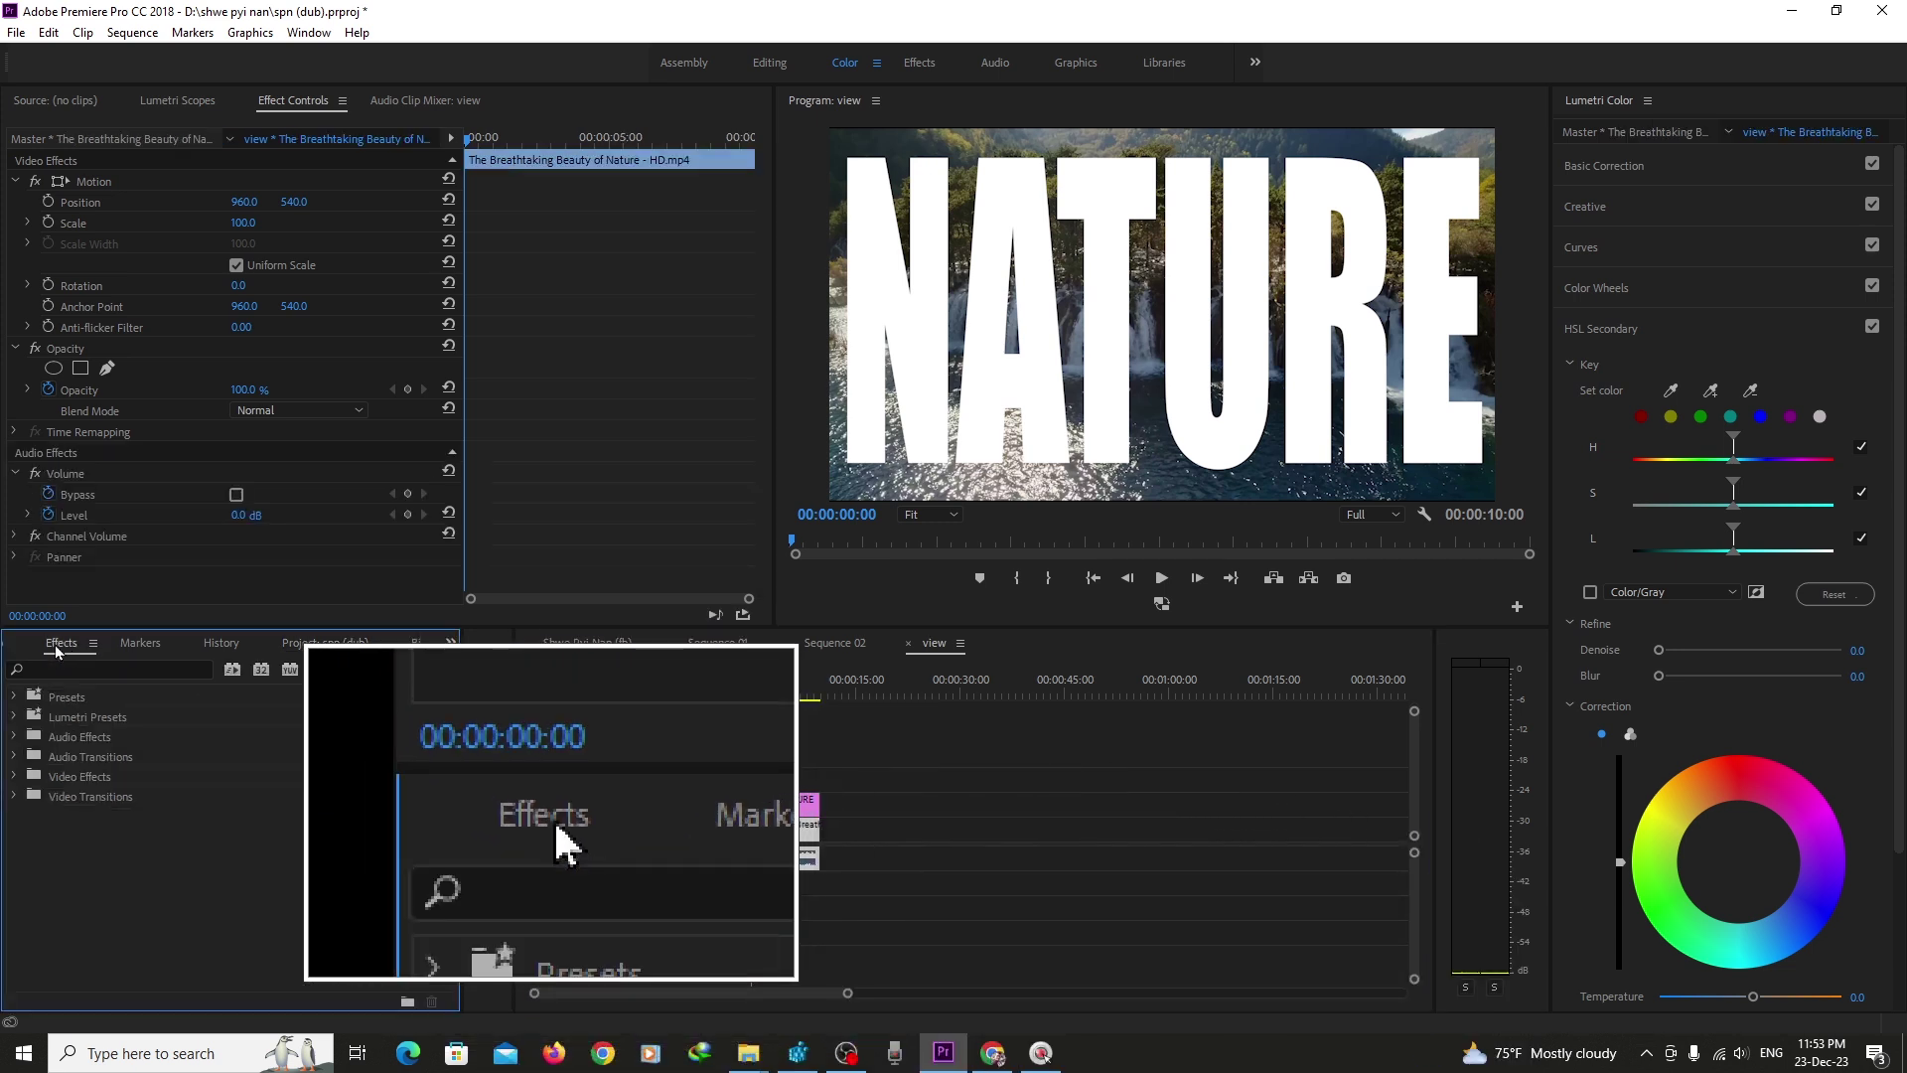
click(14, 776)
scroll(191, 857, down, 2)
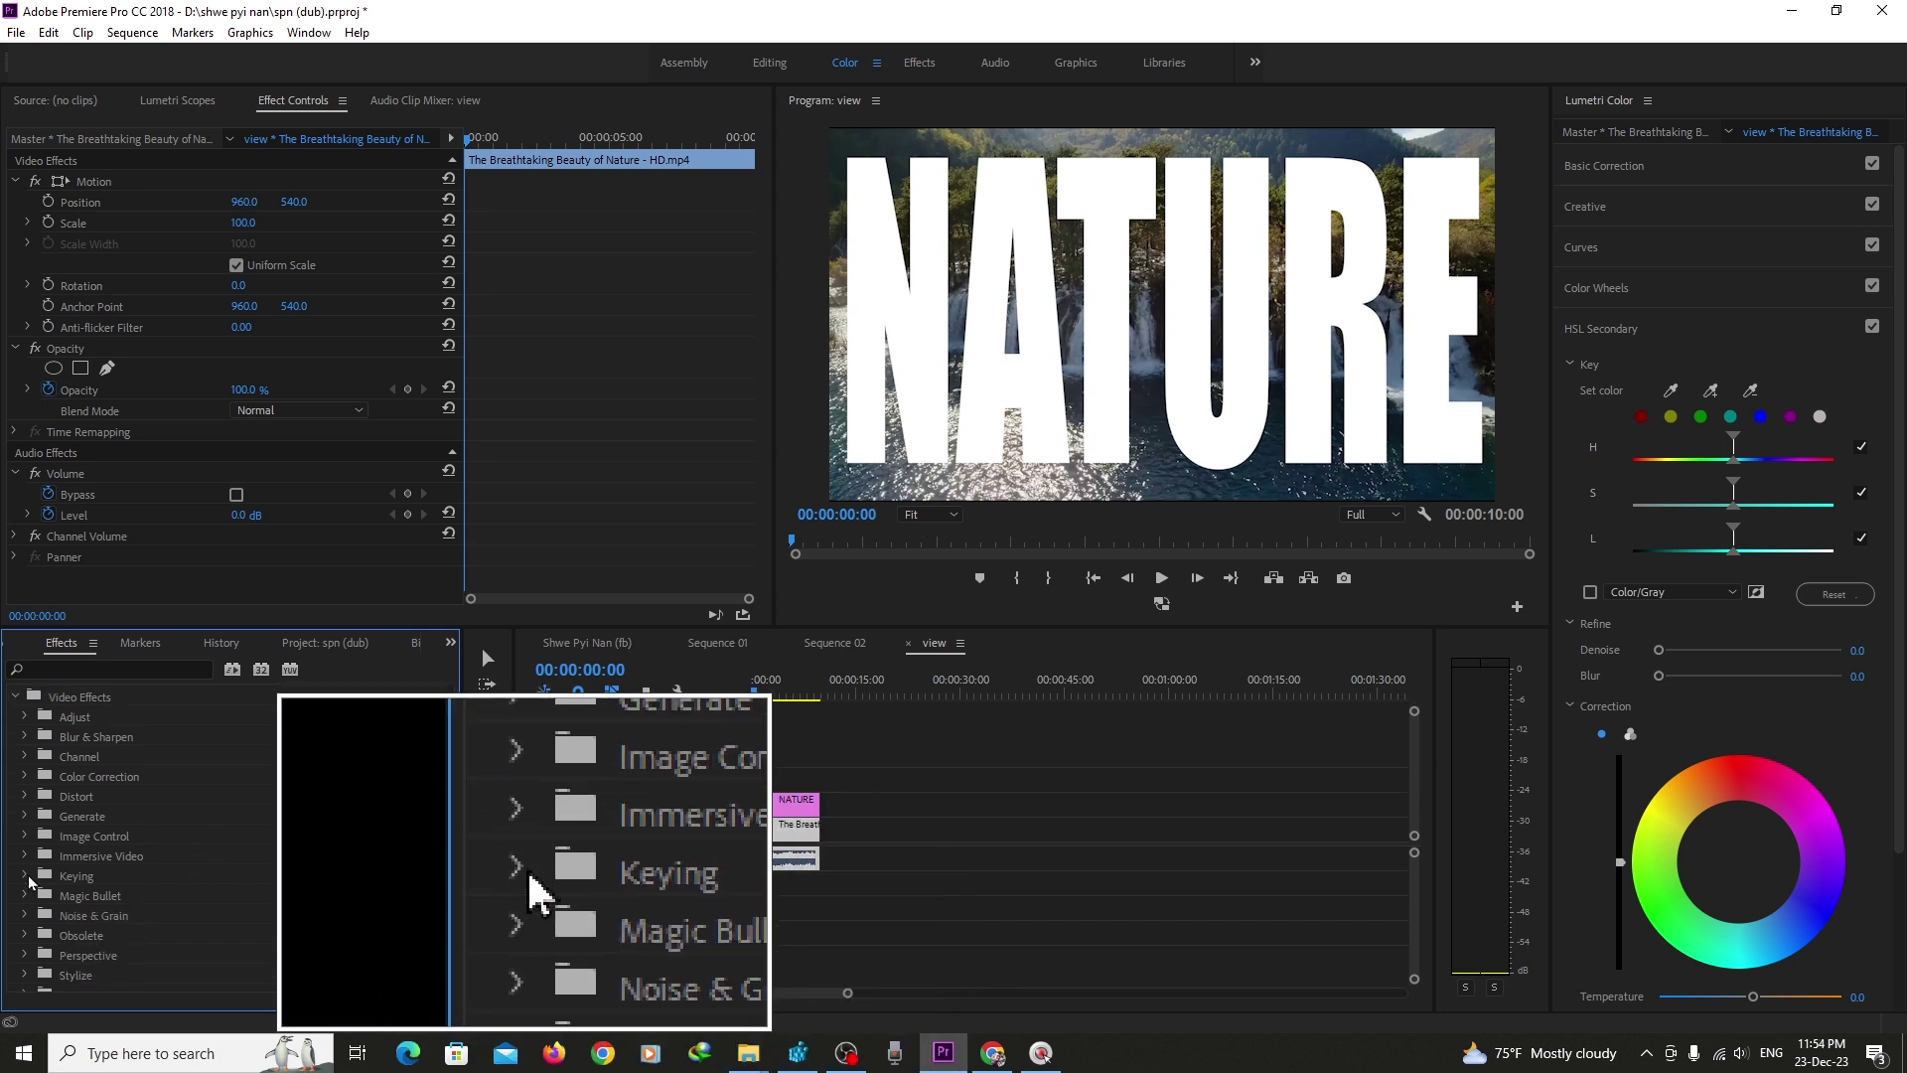
click(25, 877)
scroll(165, 876, down, 2)
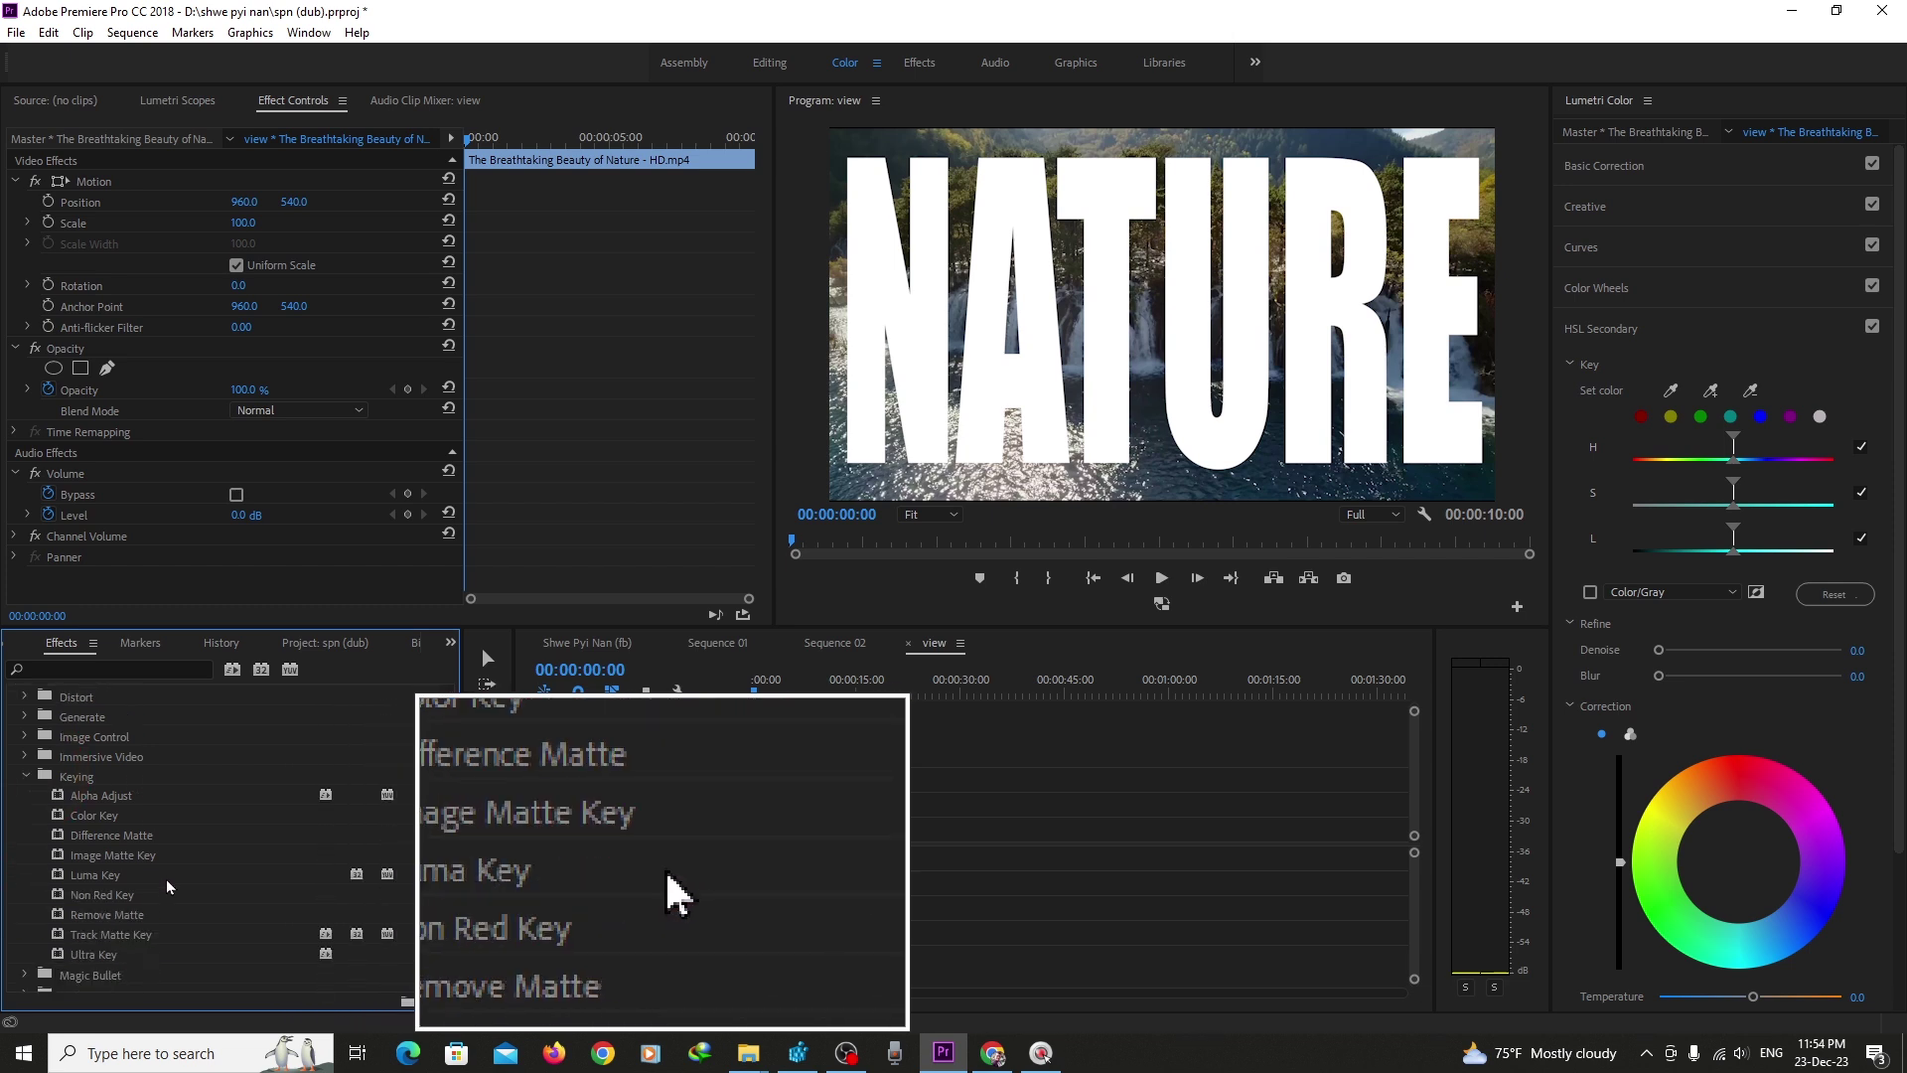
click(111, 934)
drag(111, 934, 795, 839)
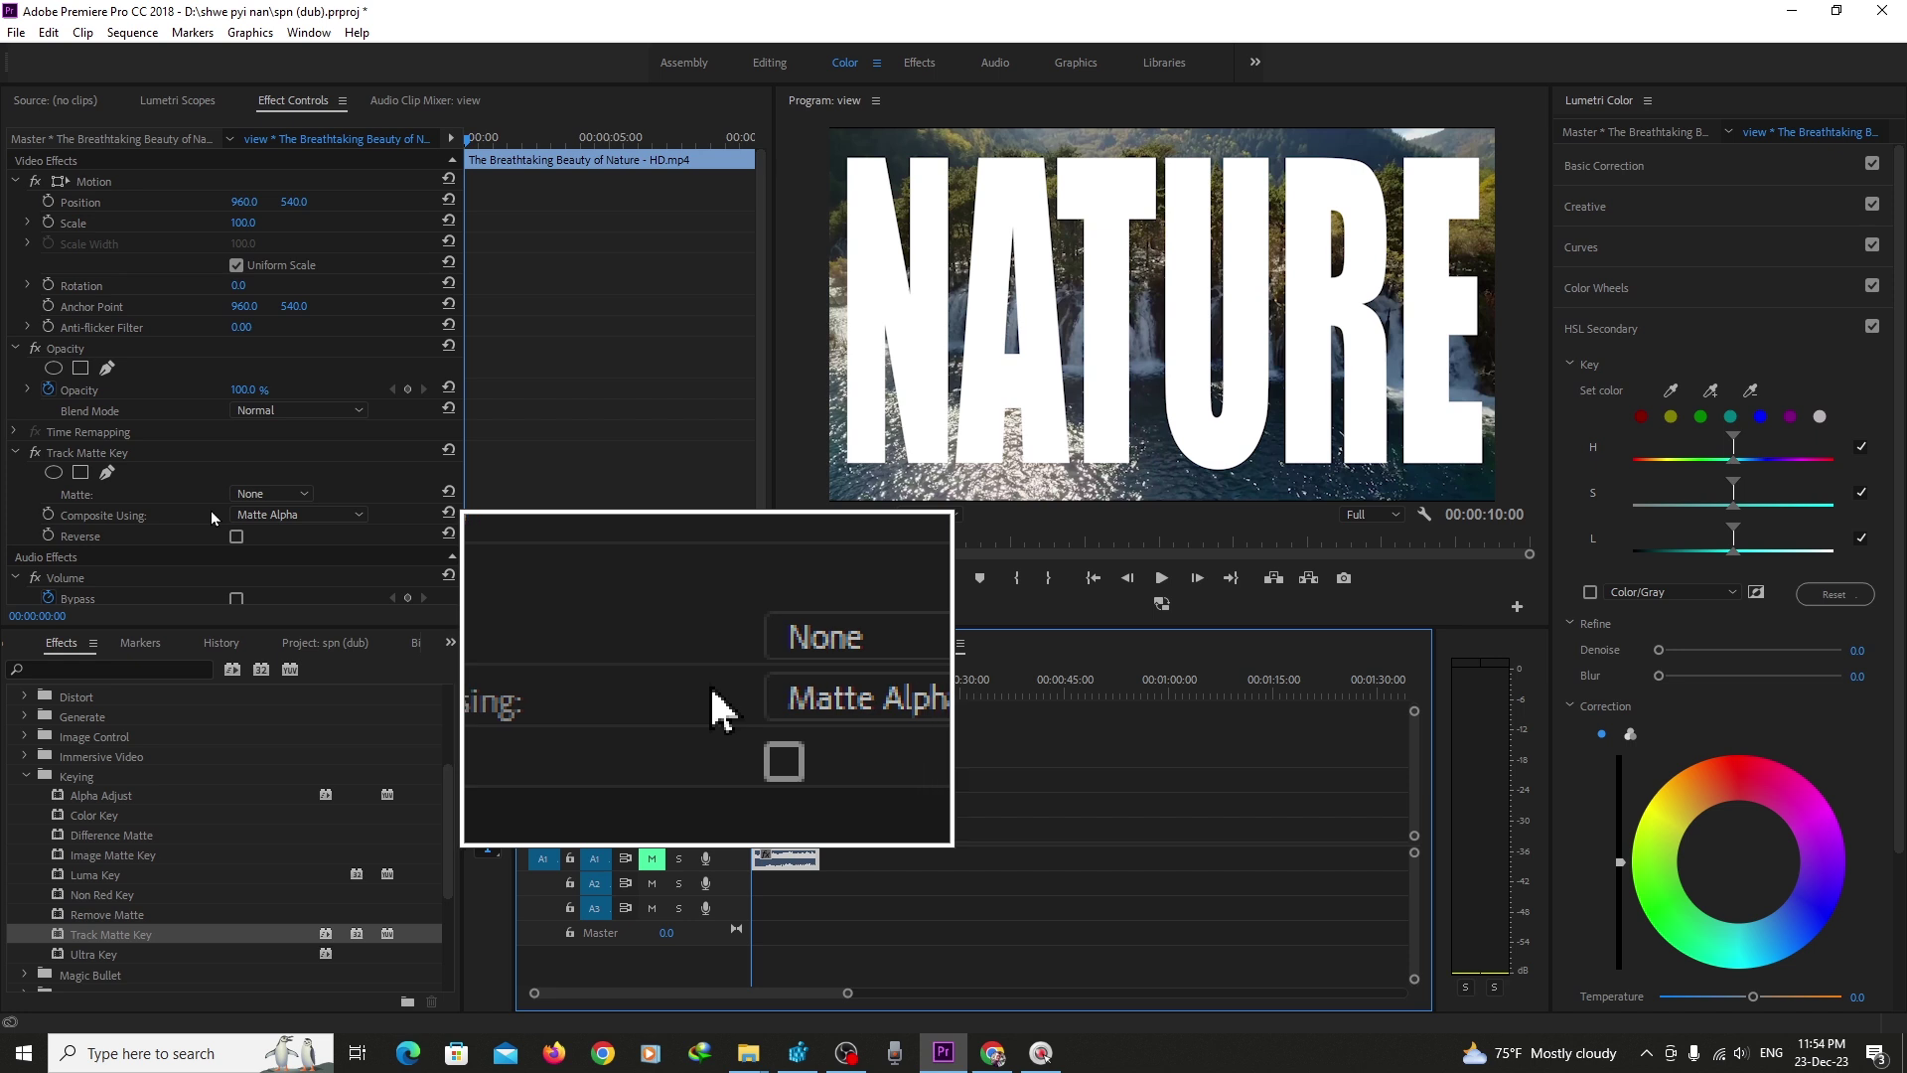
- Set the Track Matte Key's matte to Video 2 and play back the result
click(304, 495)
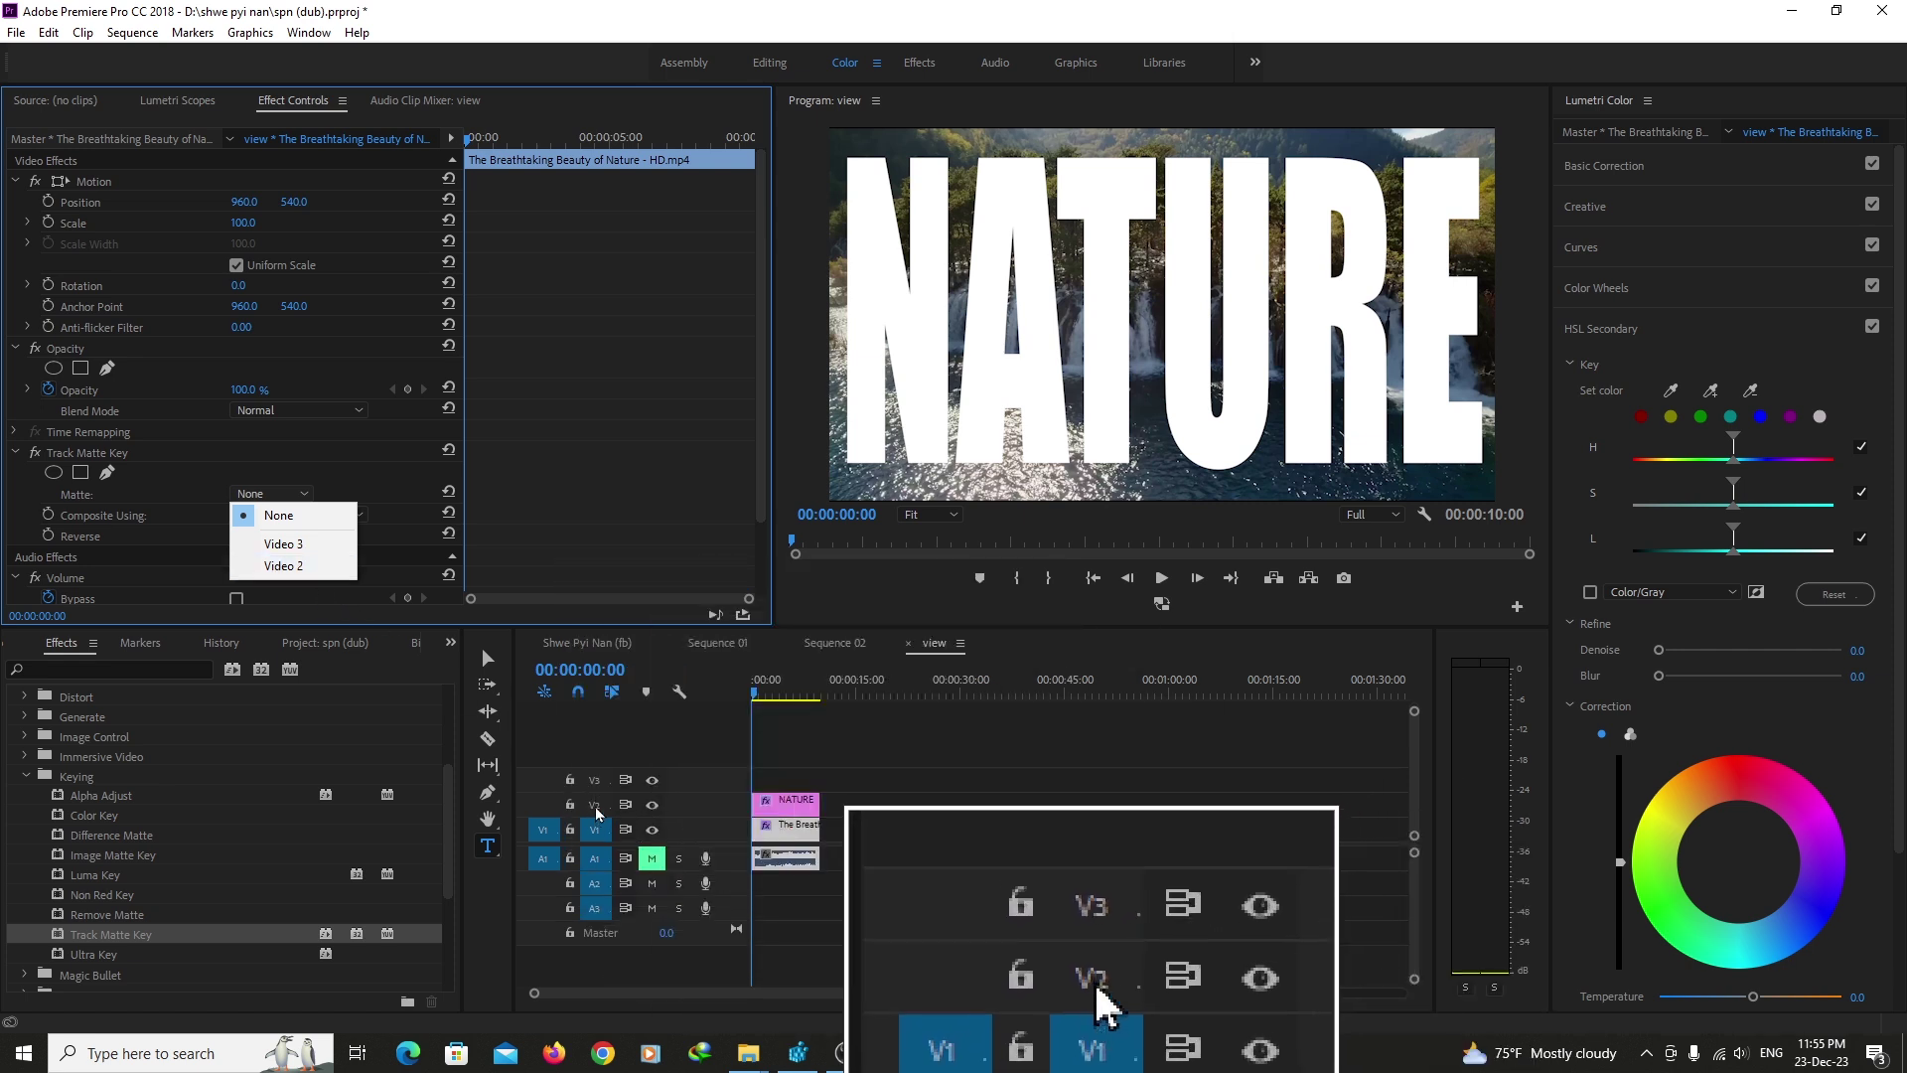
click(301, 568)
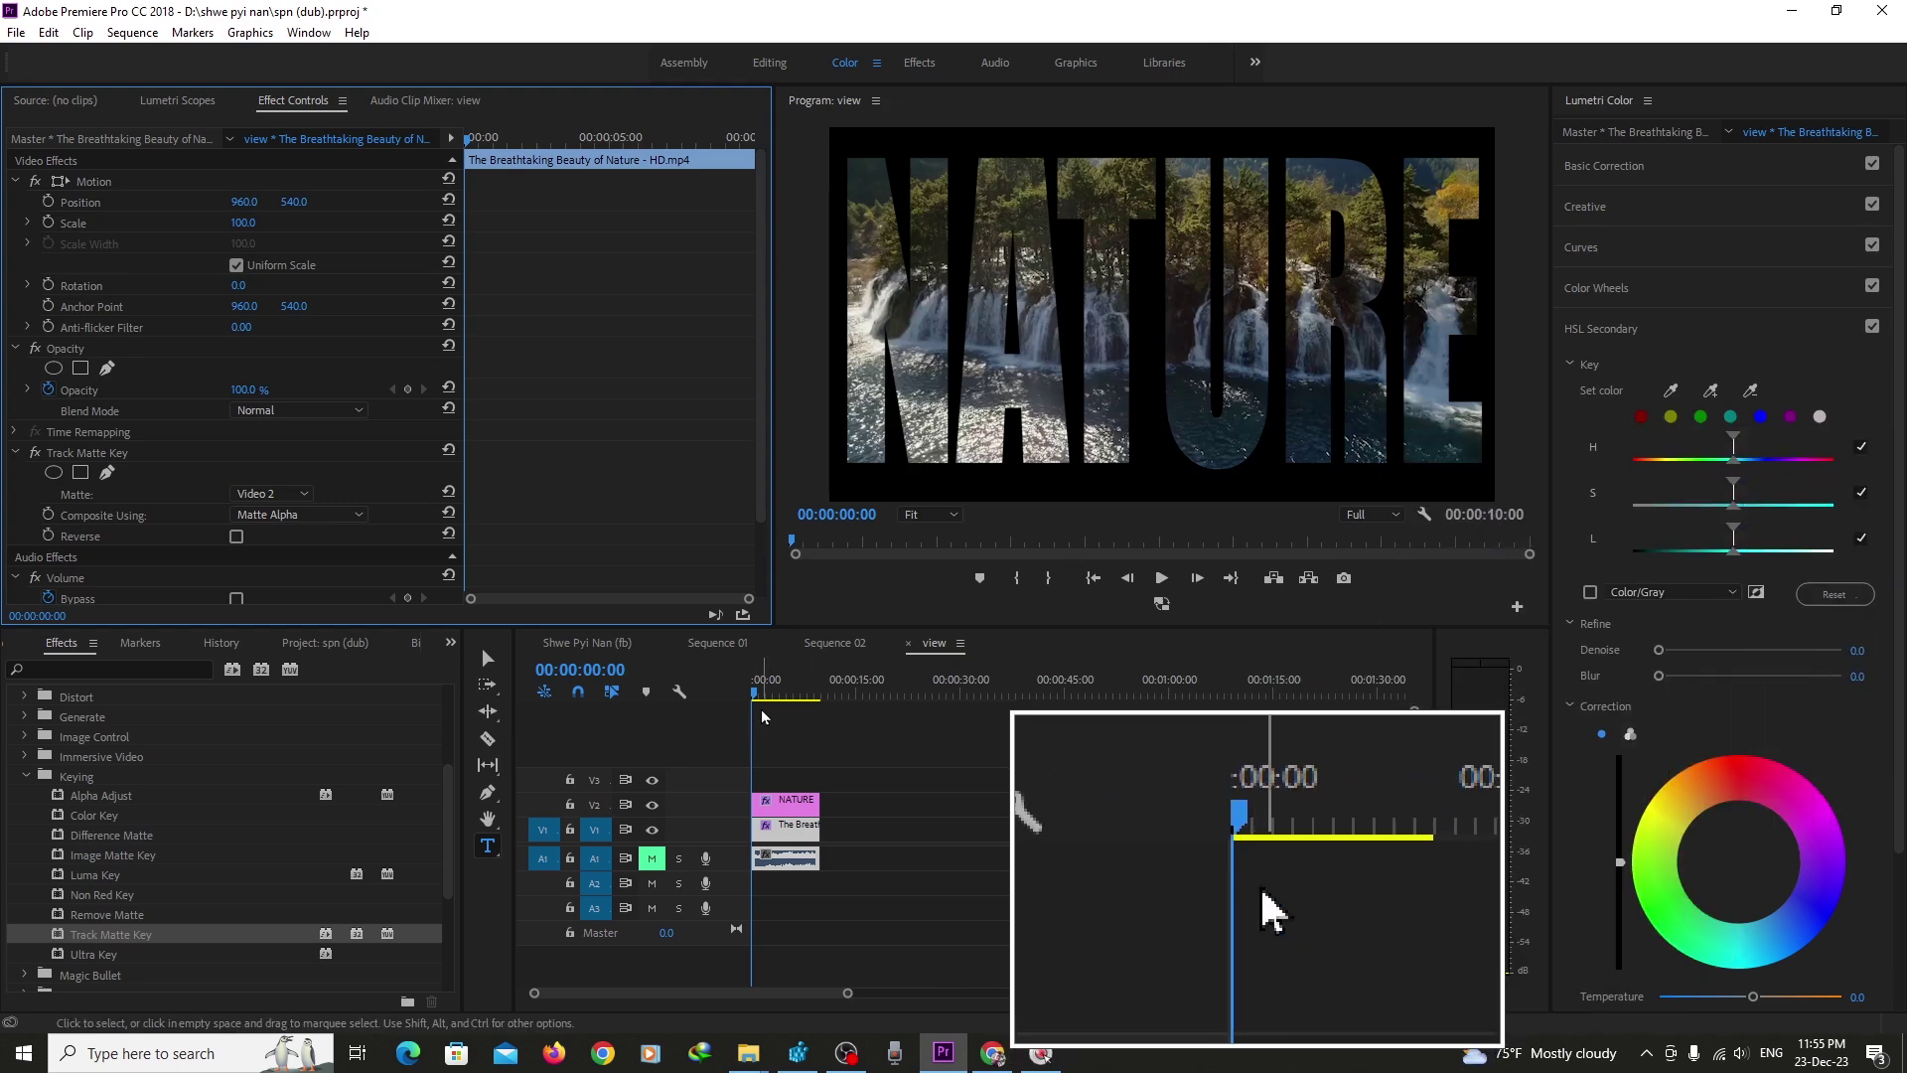
key(space)
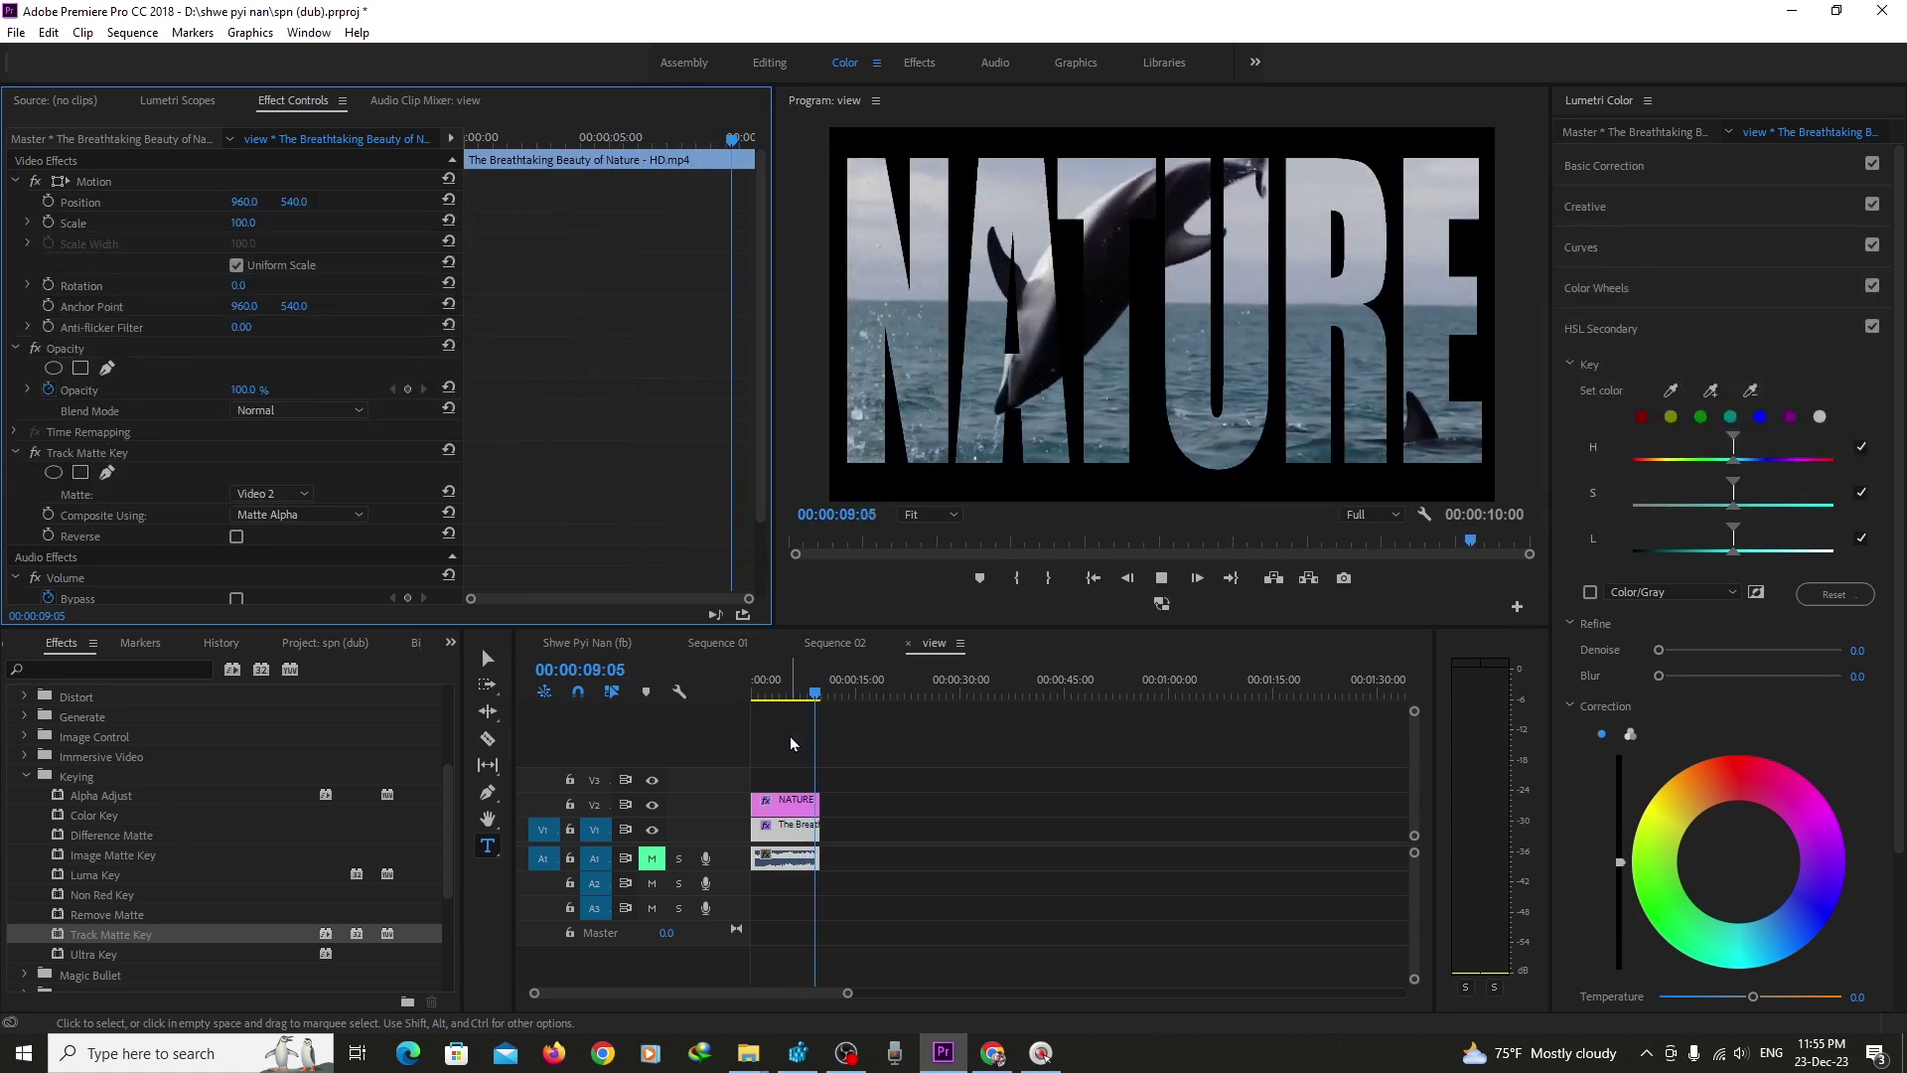
key(space)
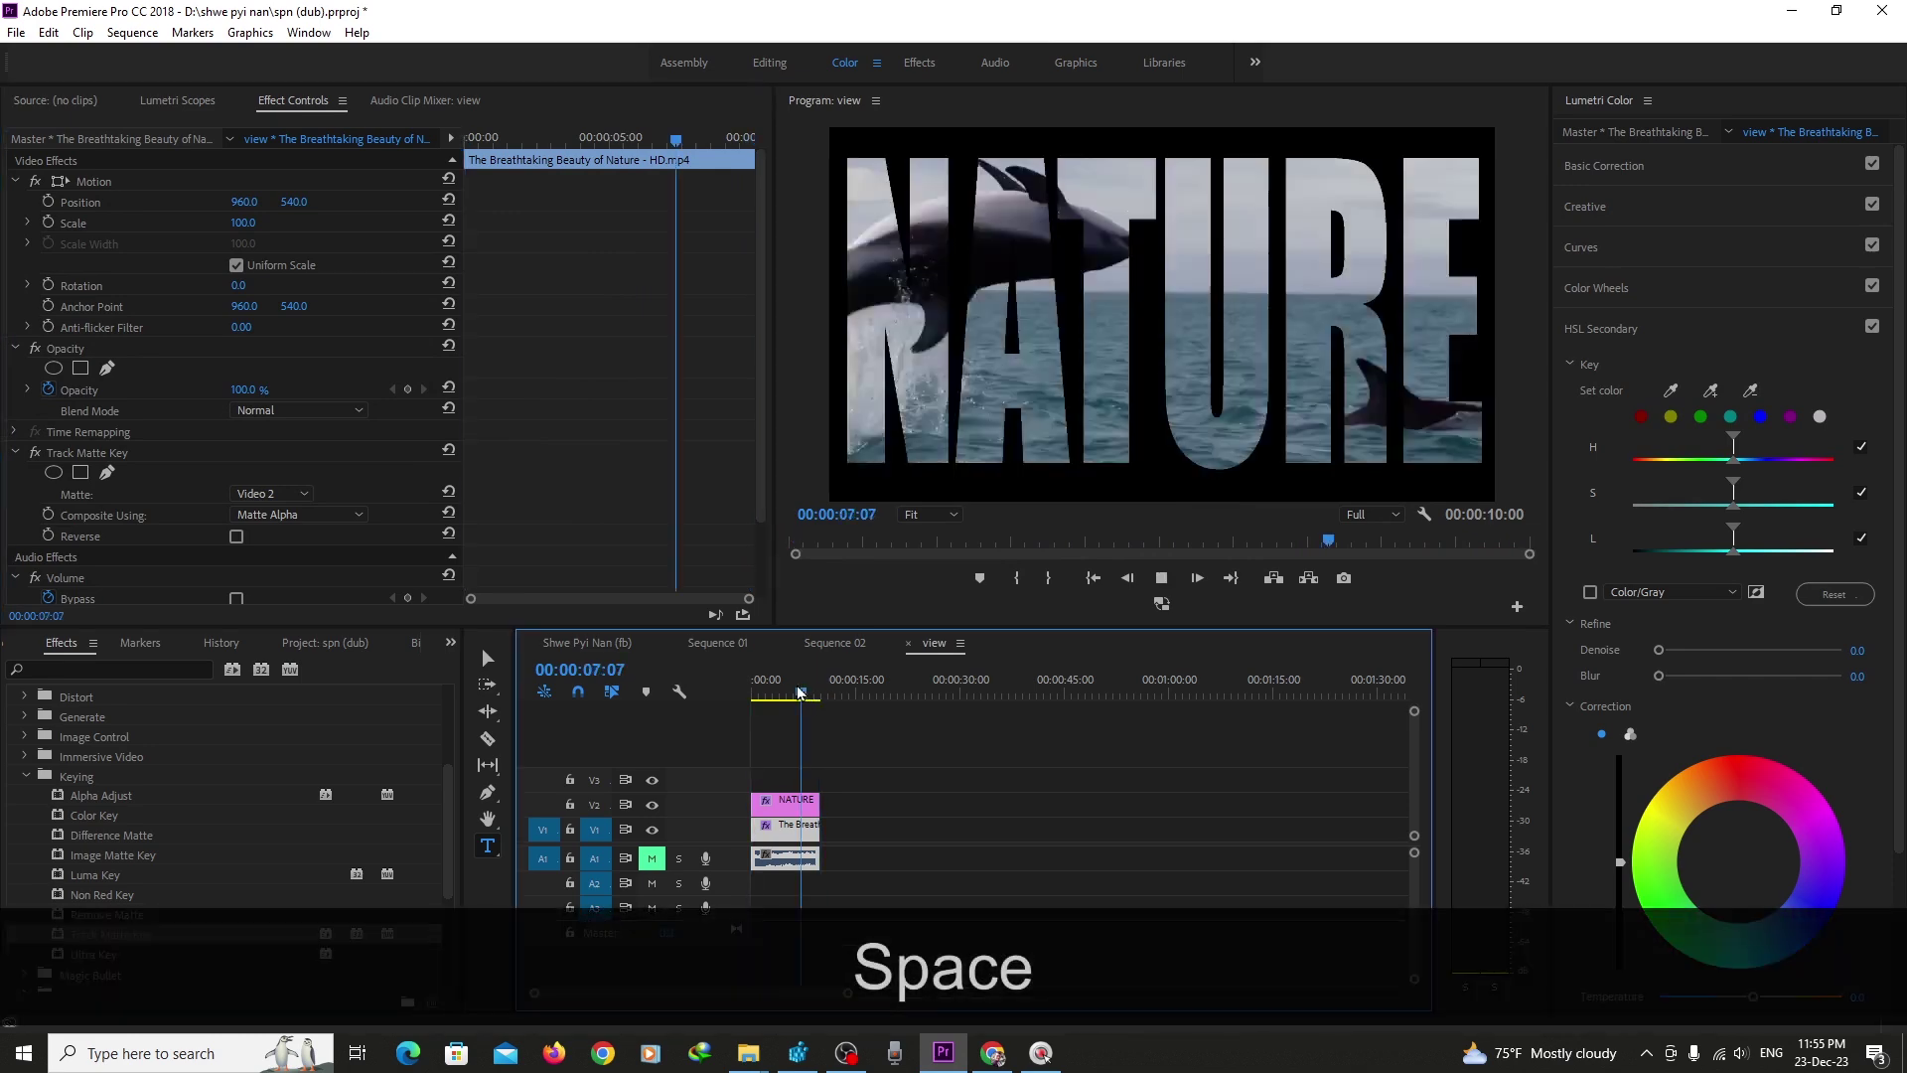
- Keyframe the NATURE graphic's horizontal motion position from 2154 at the sequence start to 22 at the last frame, 00:00:09:24
click(751, 695)
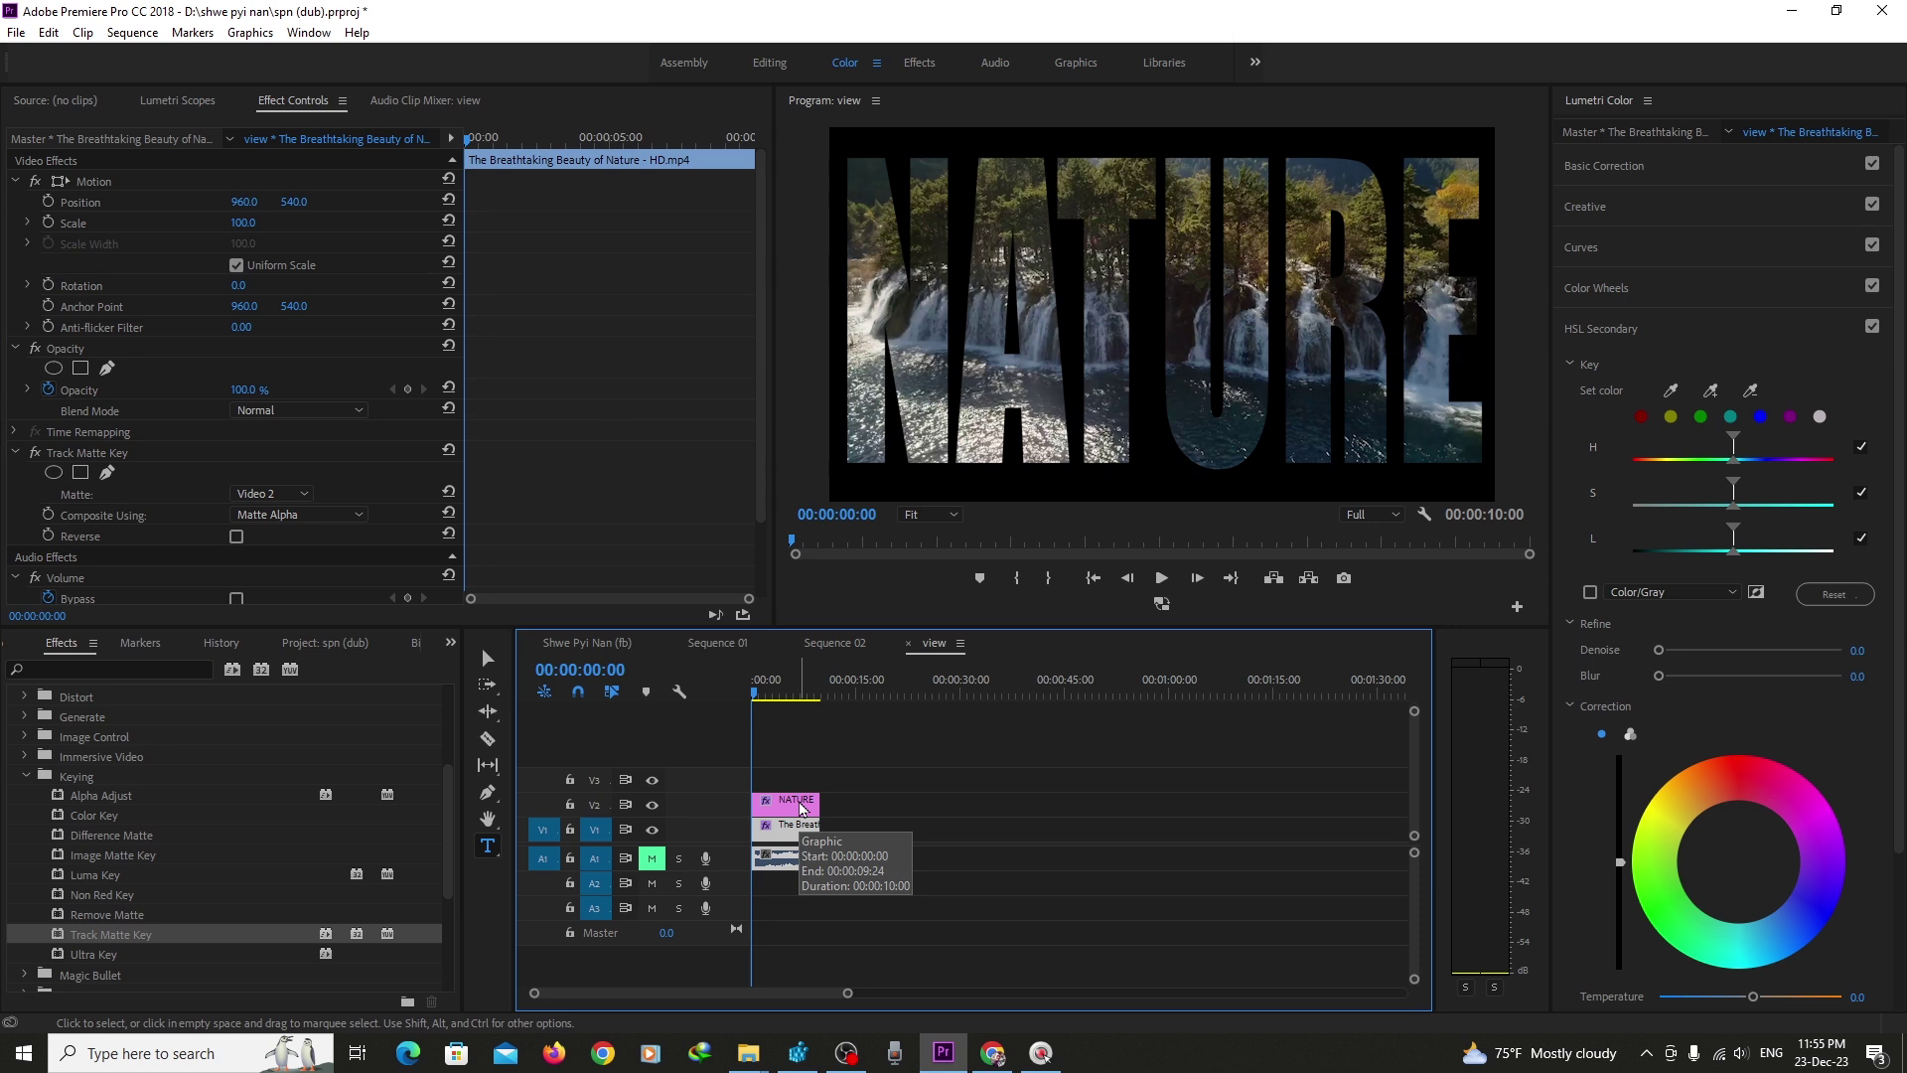
click(802, 808)
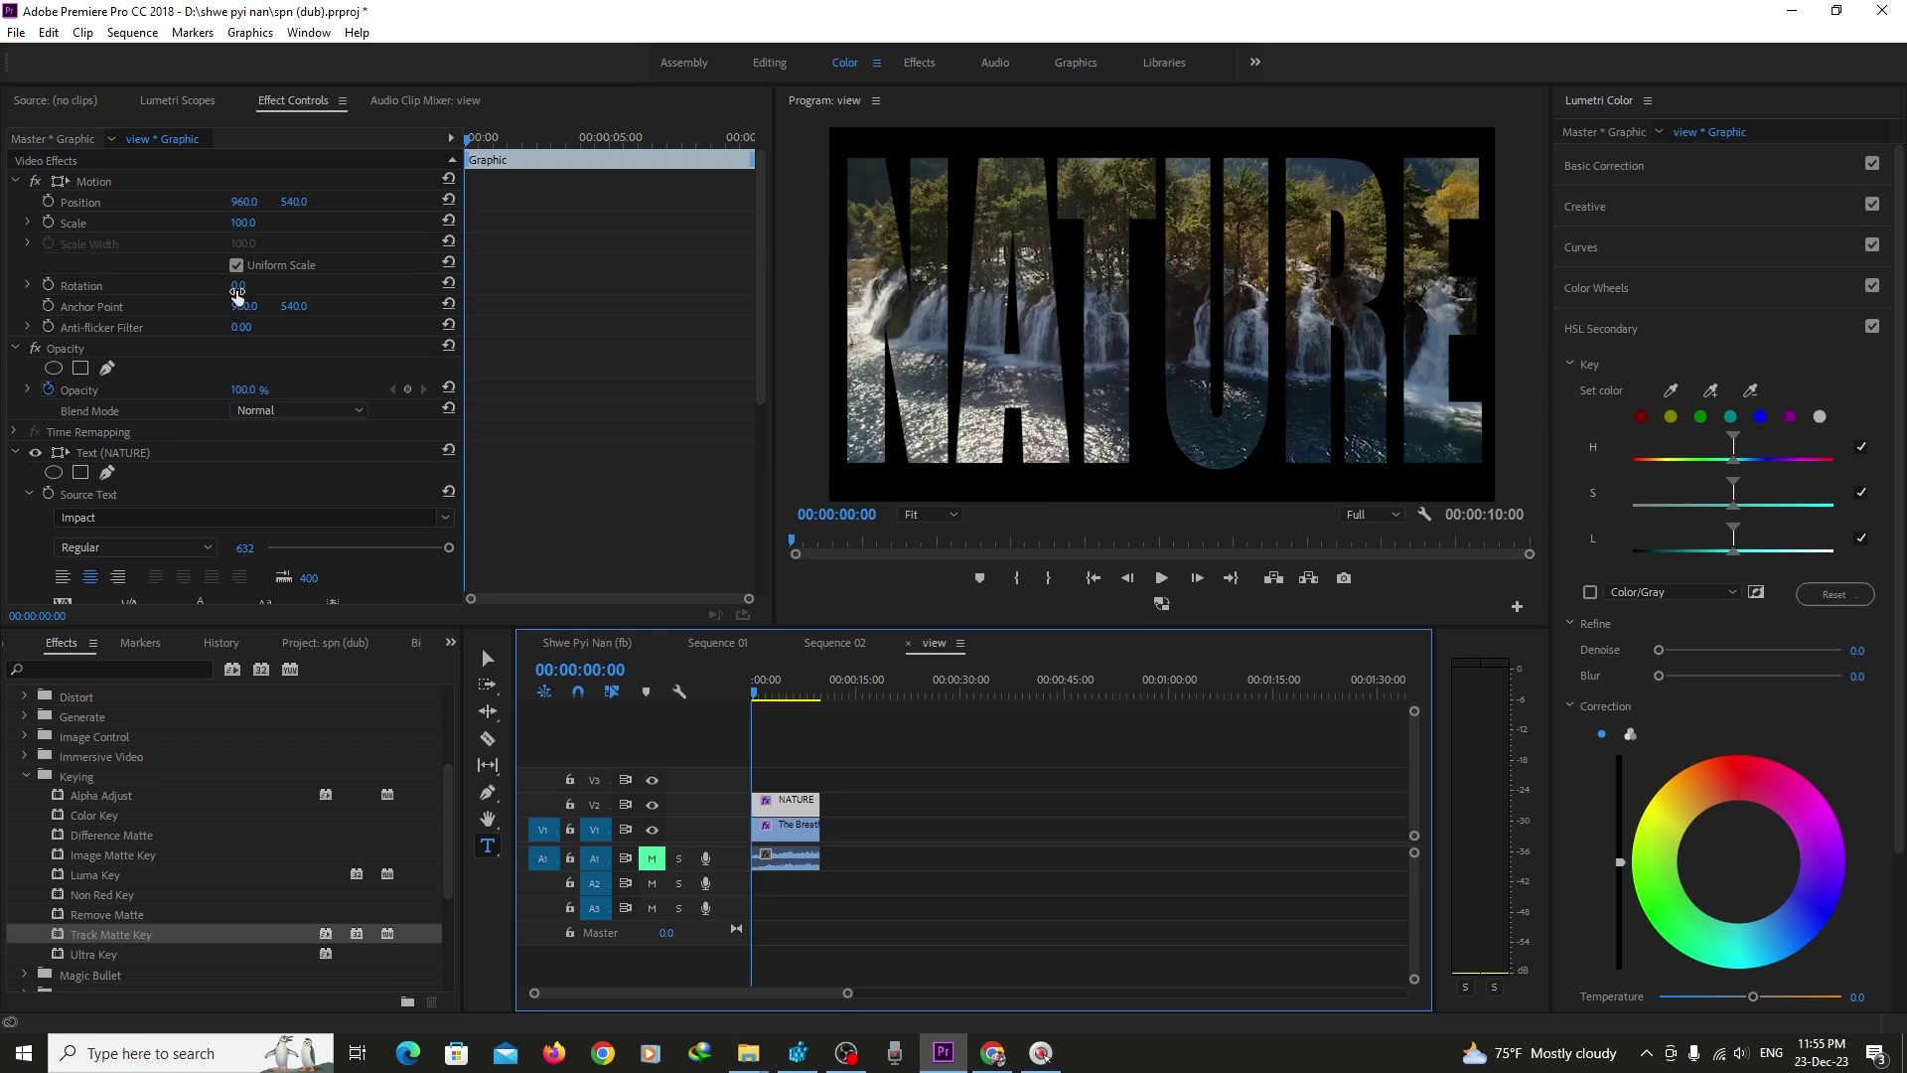
drag(241, 206, 1428, 206)
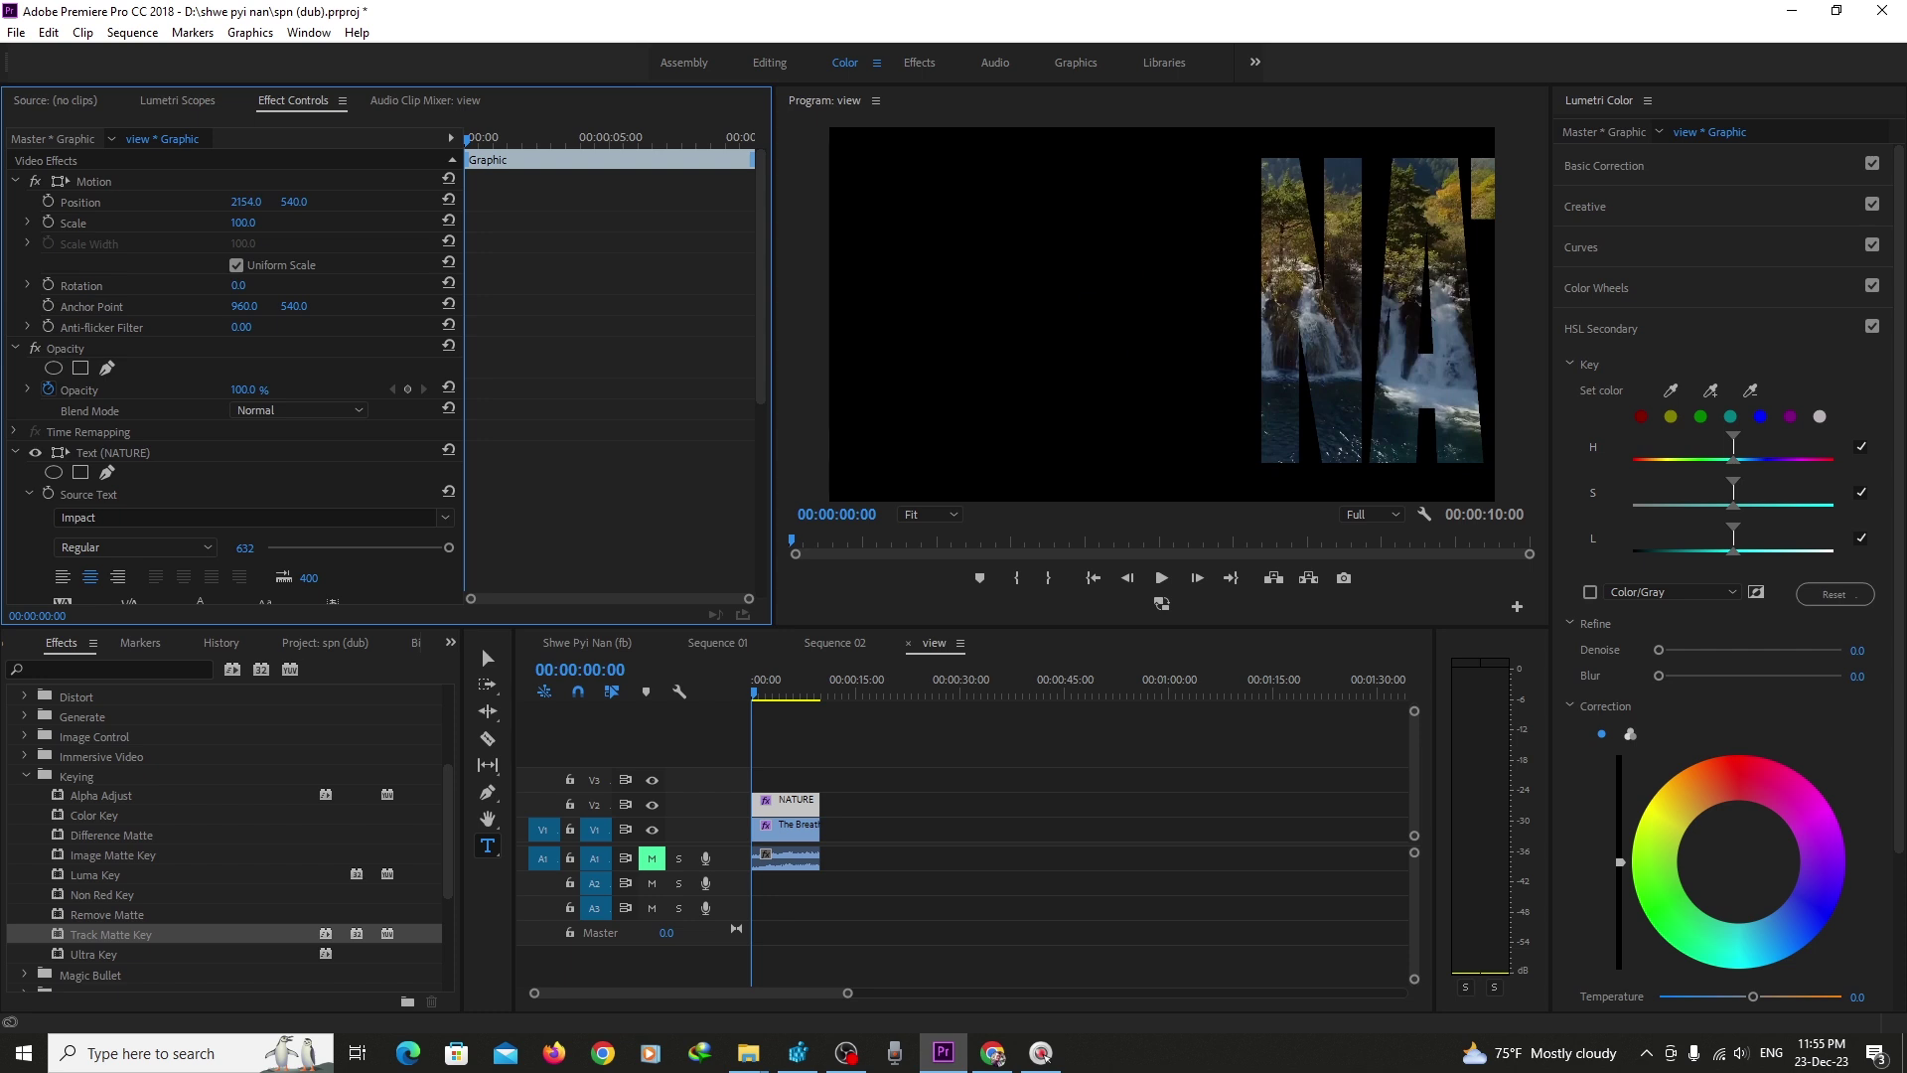
click(49, 200)
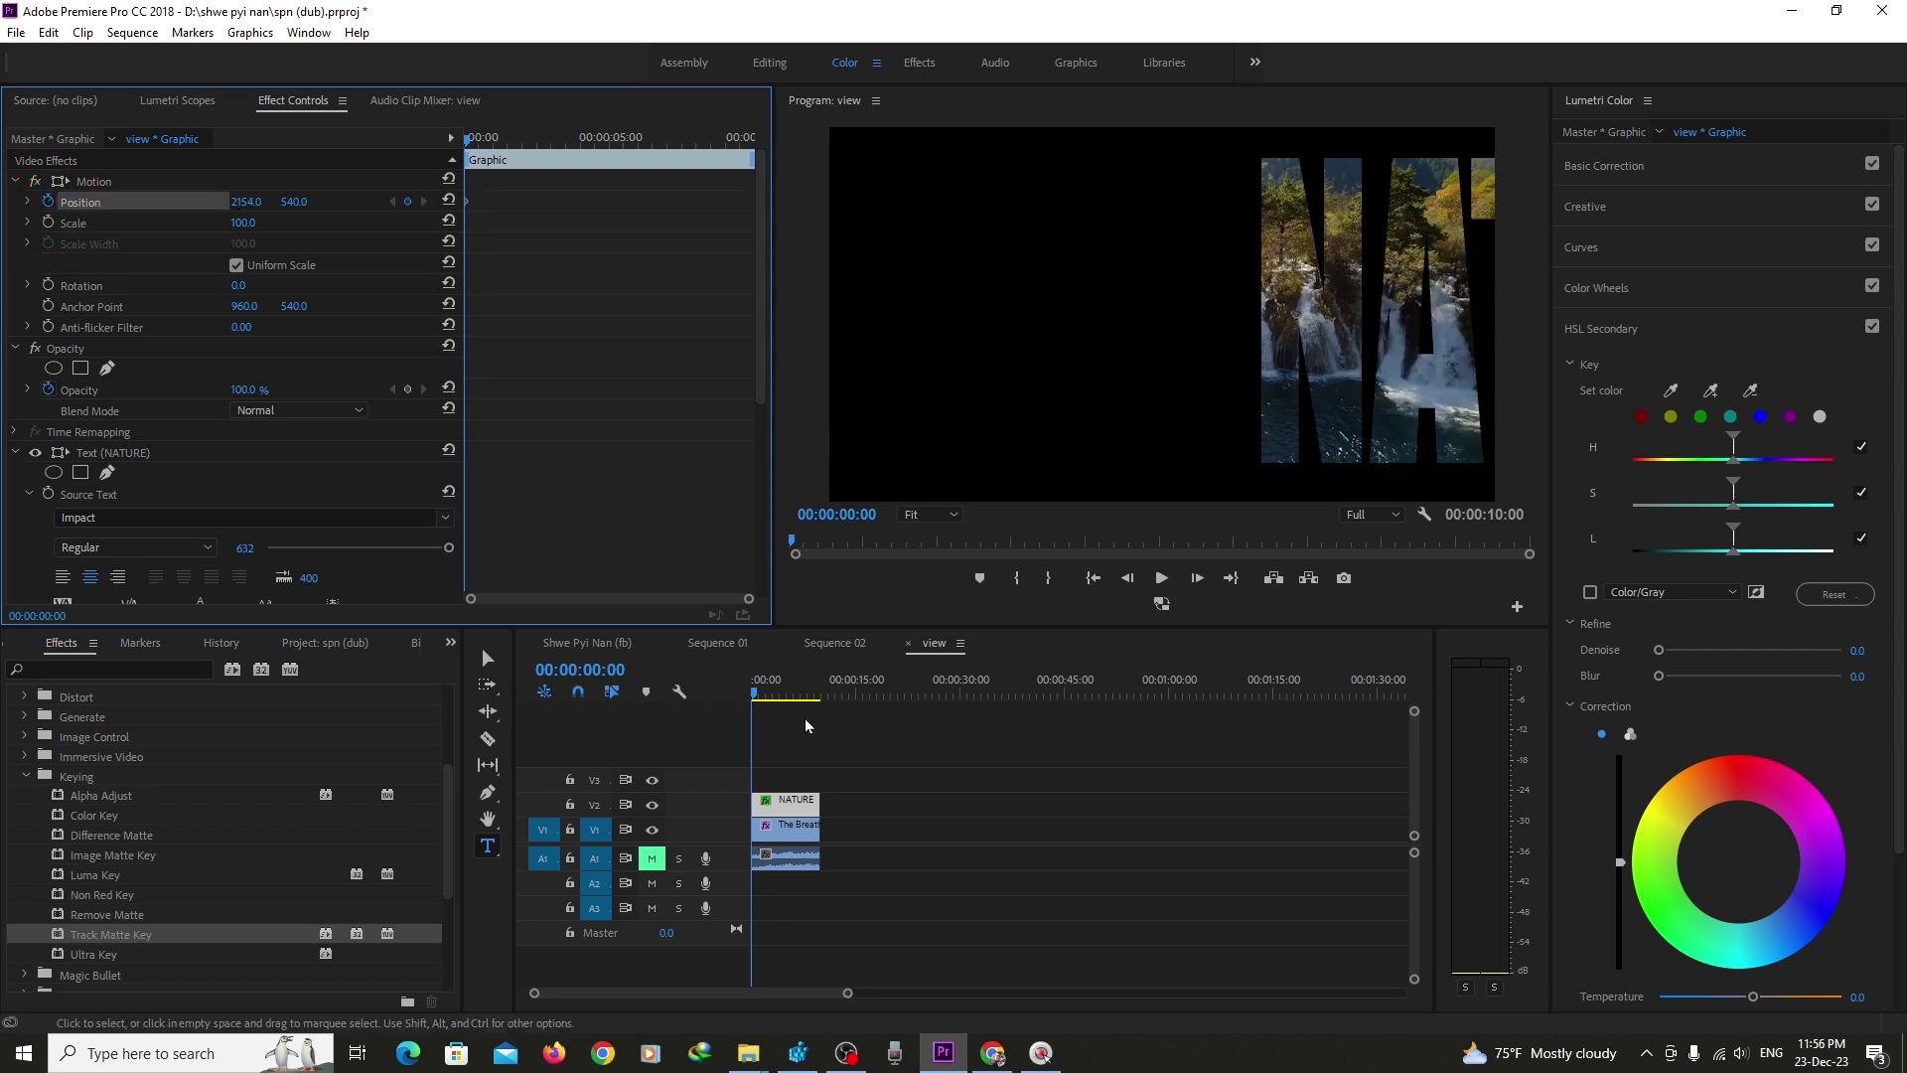
key(Down)
key(Left)
drag(244, 202, 2, 202)
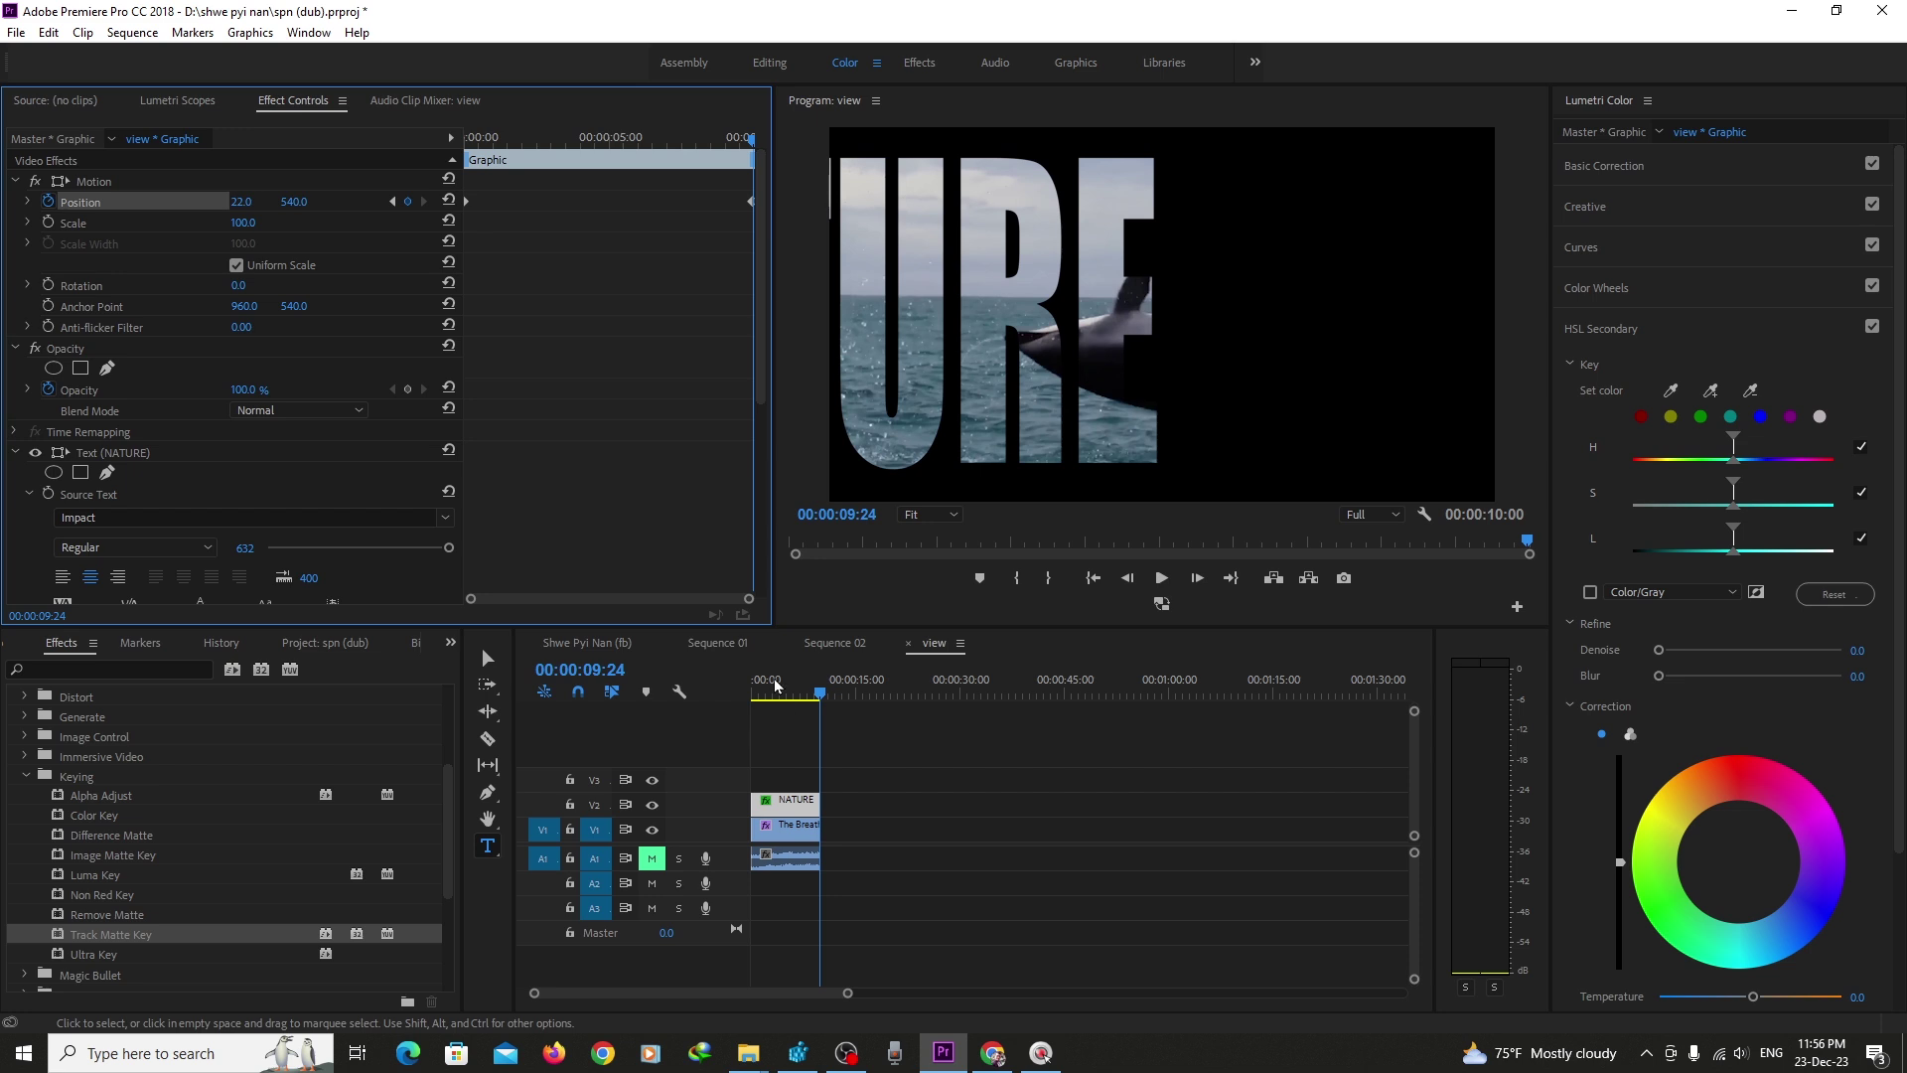
- Play the sequence from the start to review the sliding NATURE text
drag(825, 695, 711, 703)
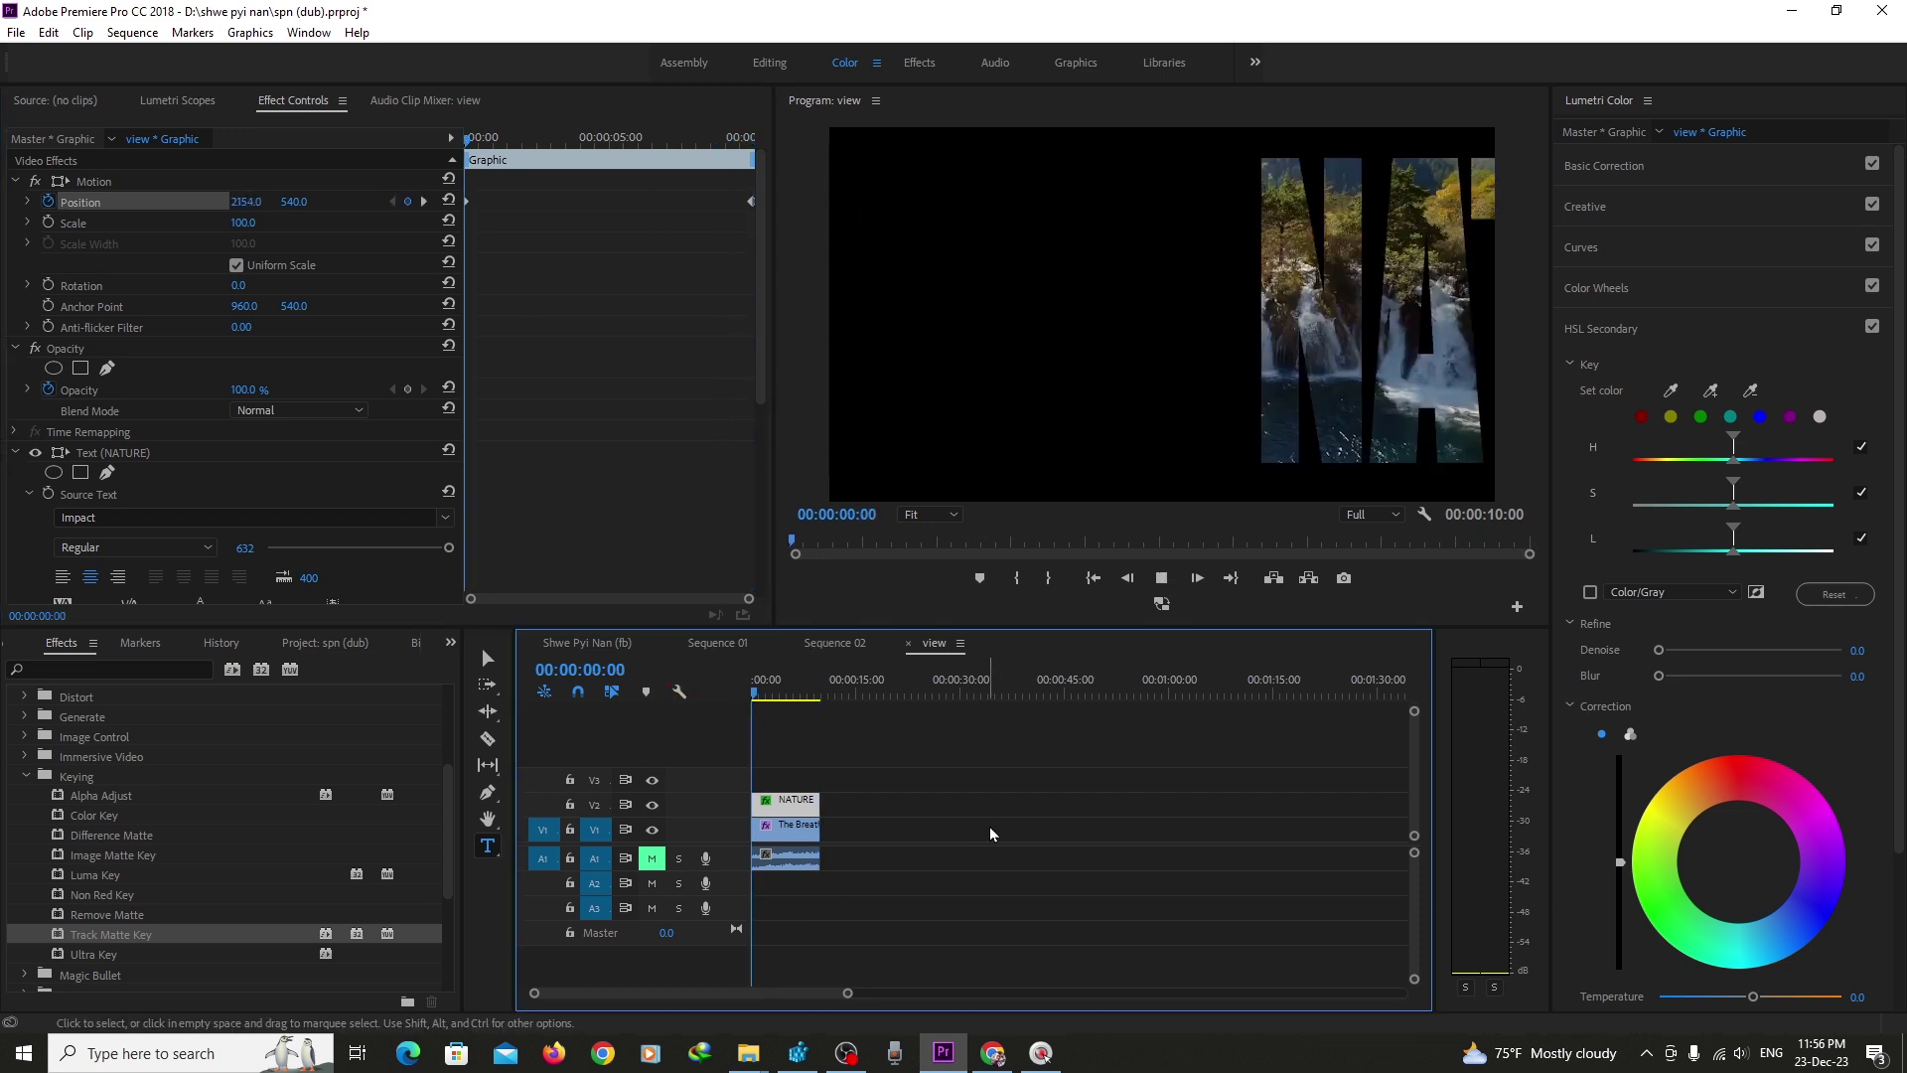
key(space)
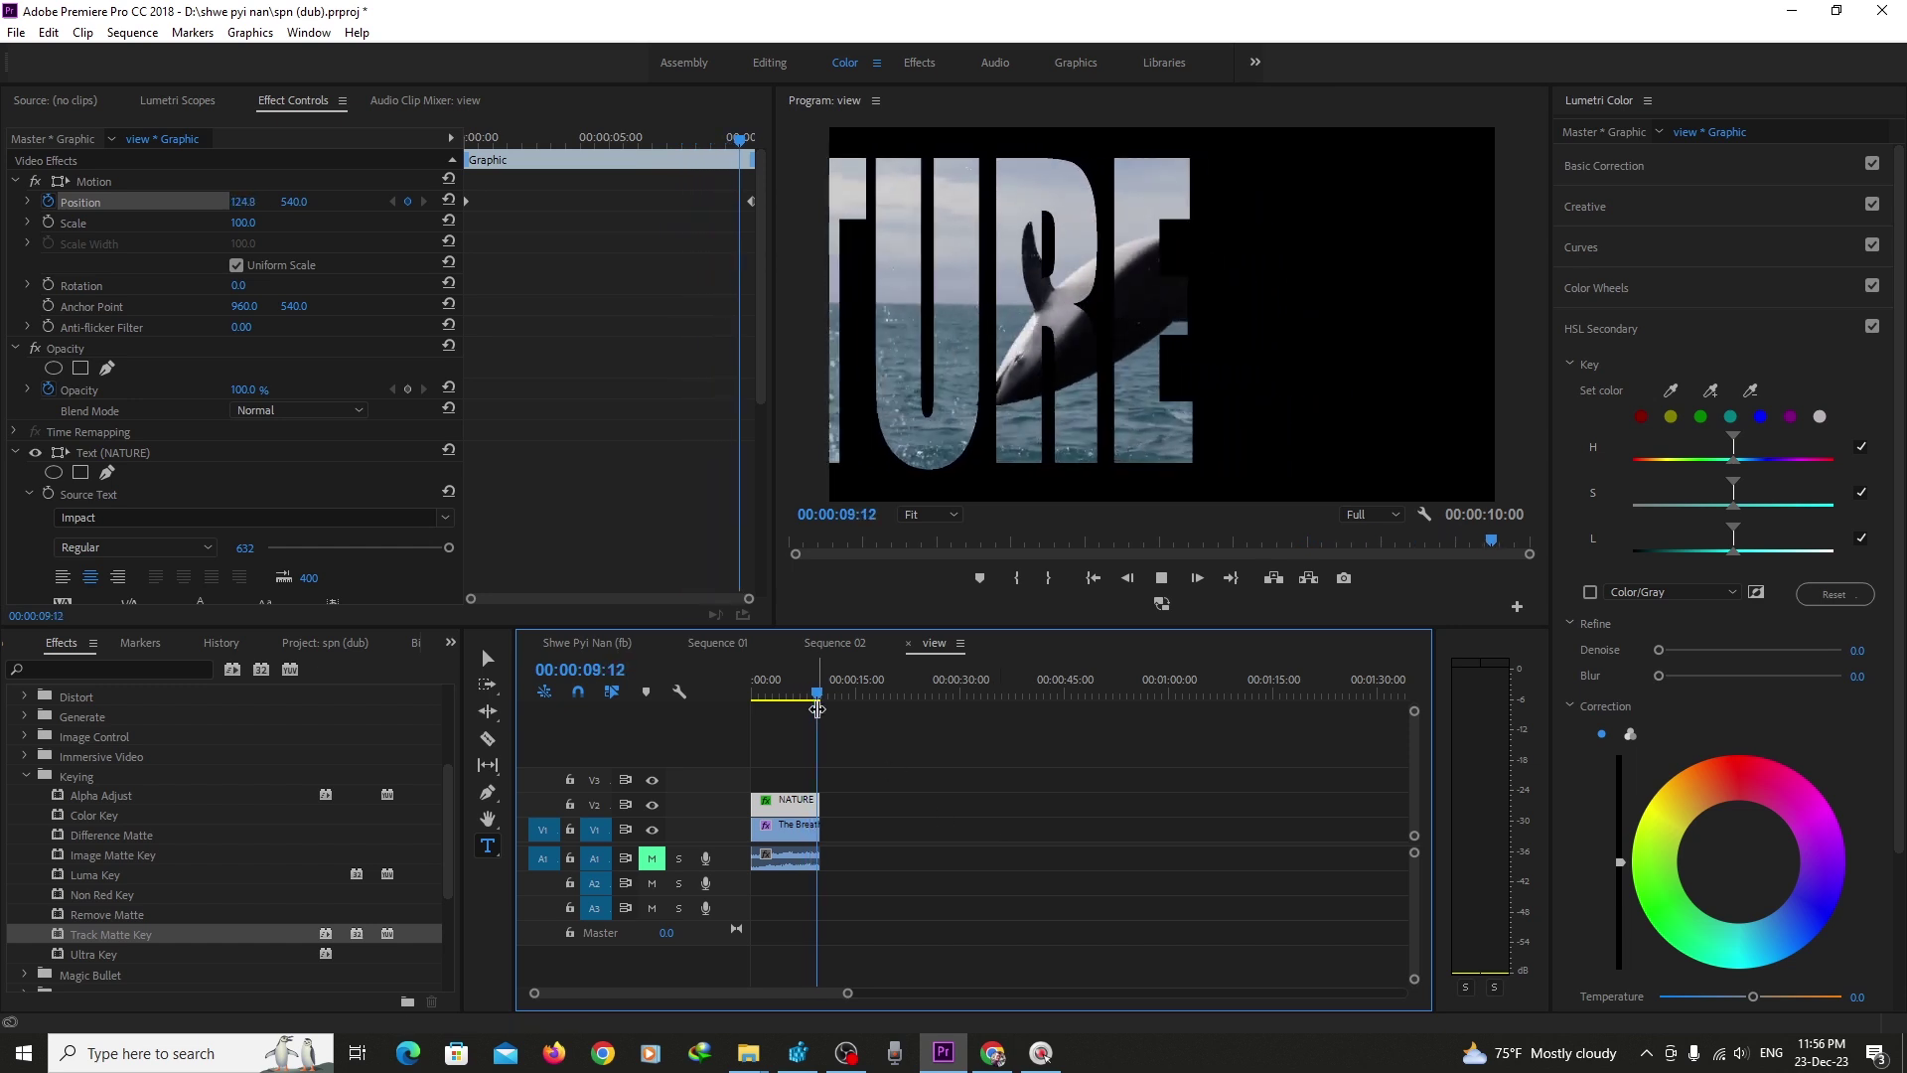
key(space)
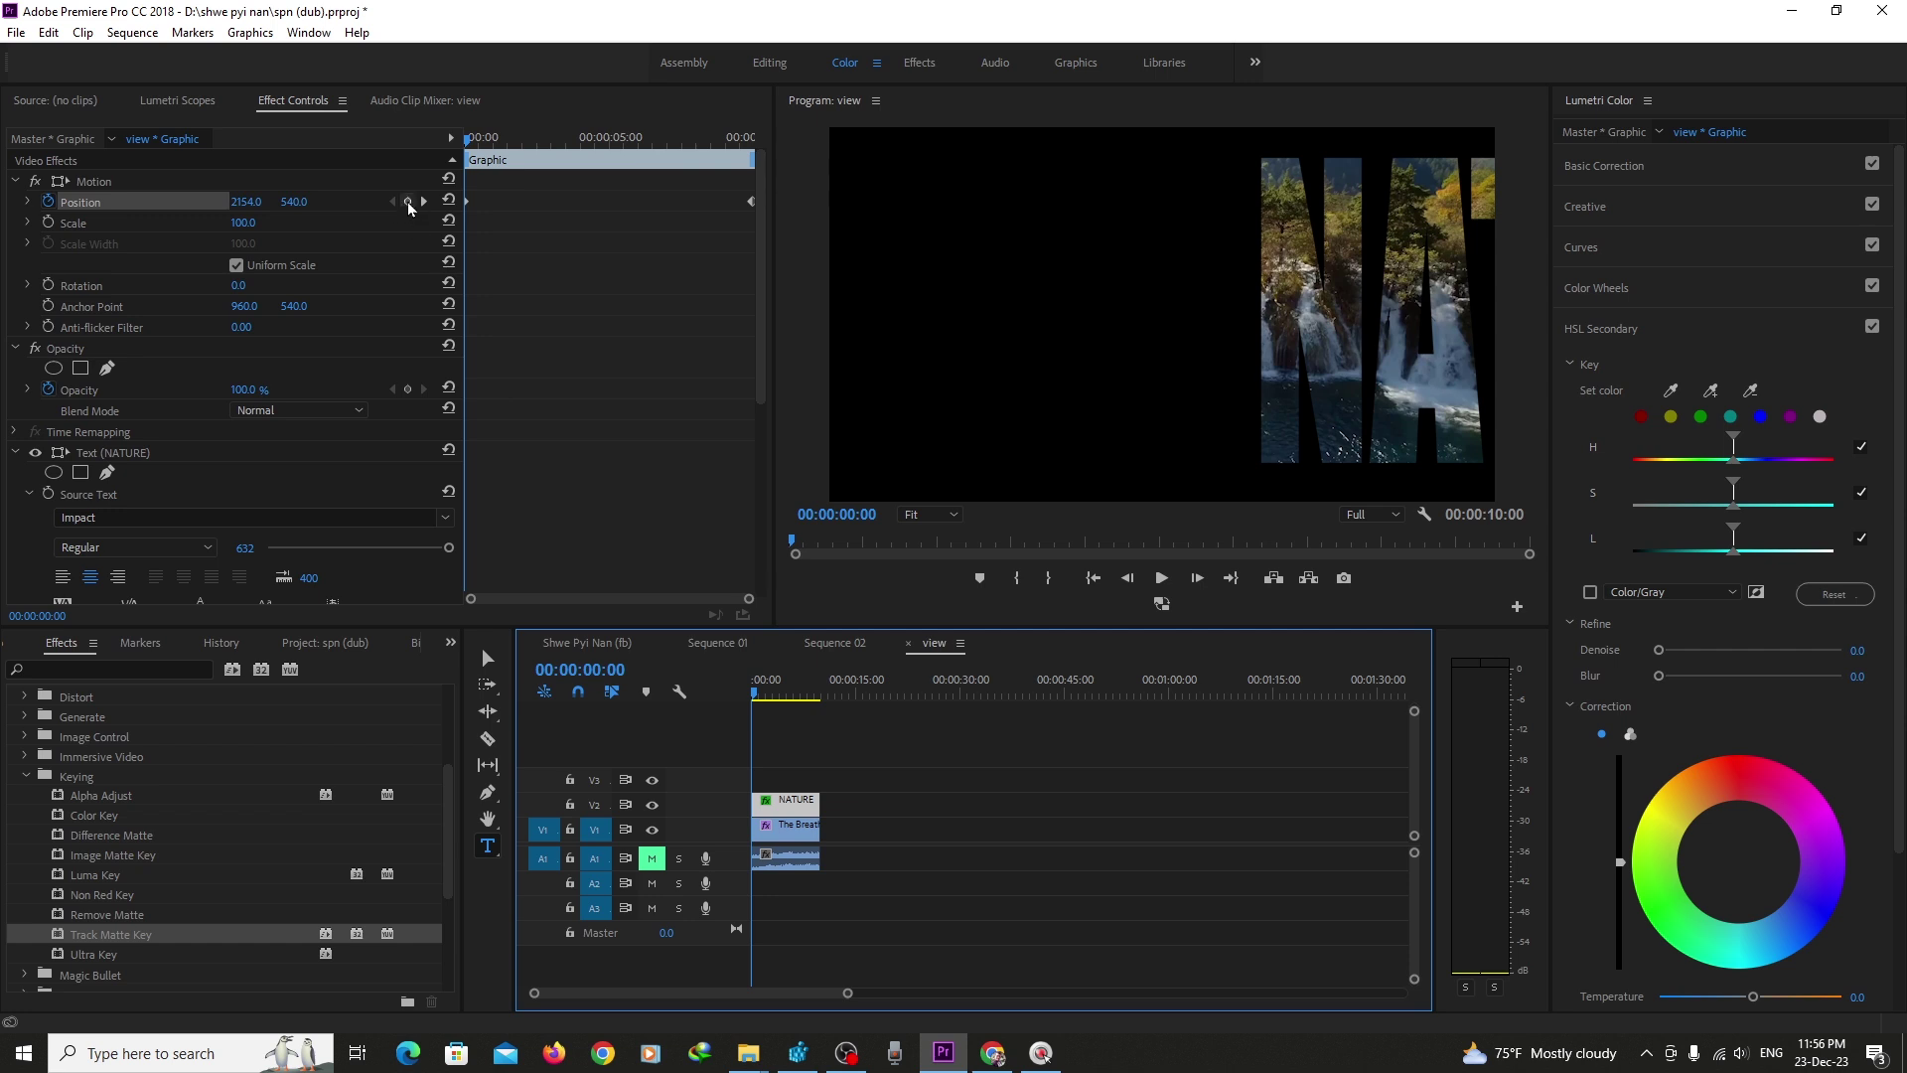
- Delete all motion position keyframes from the NATURE graphic and reset its position to 960, 540
click(407, 201)
click(46, 202)
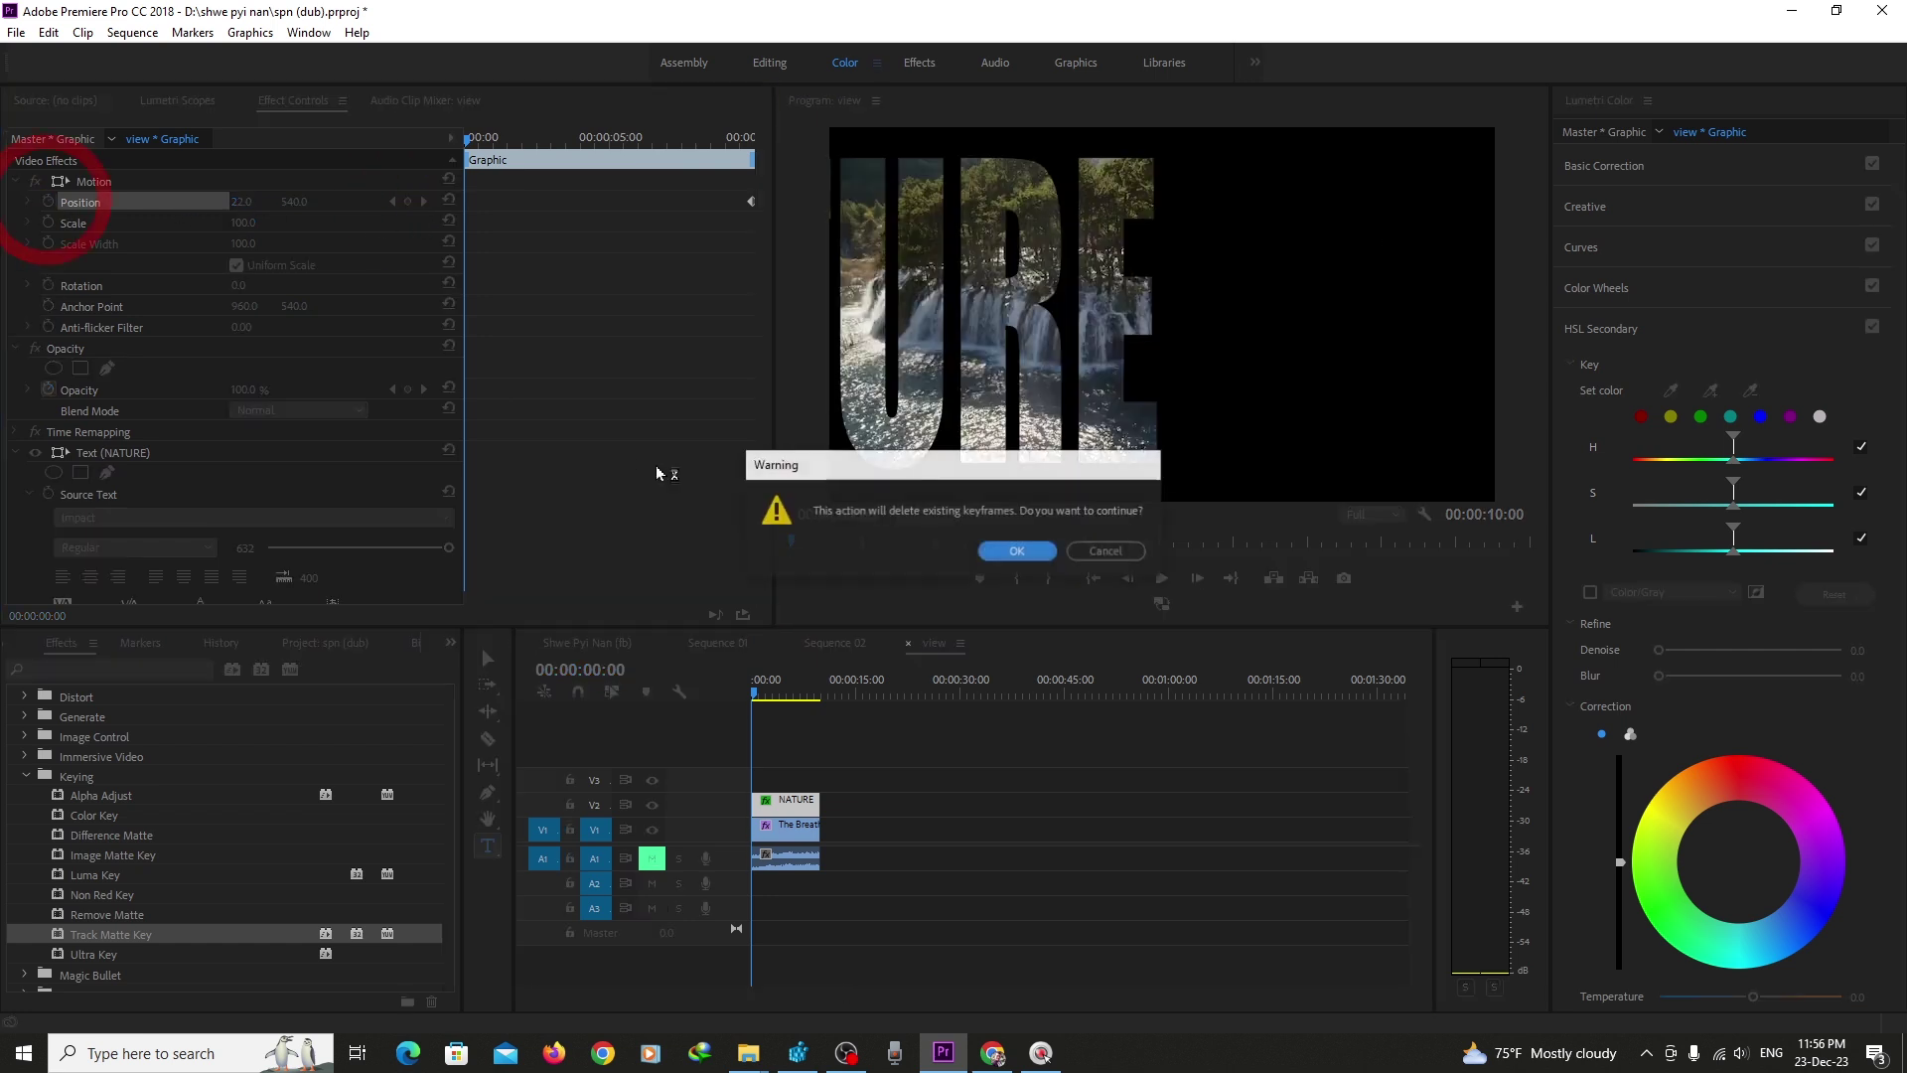
click(1016, 552)
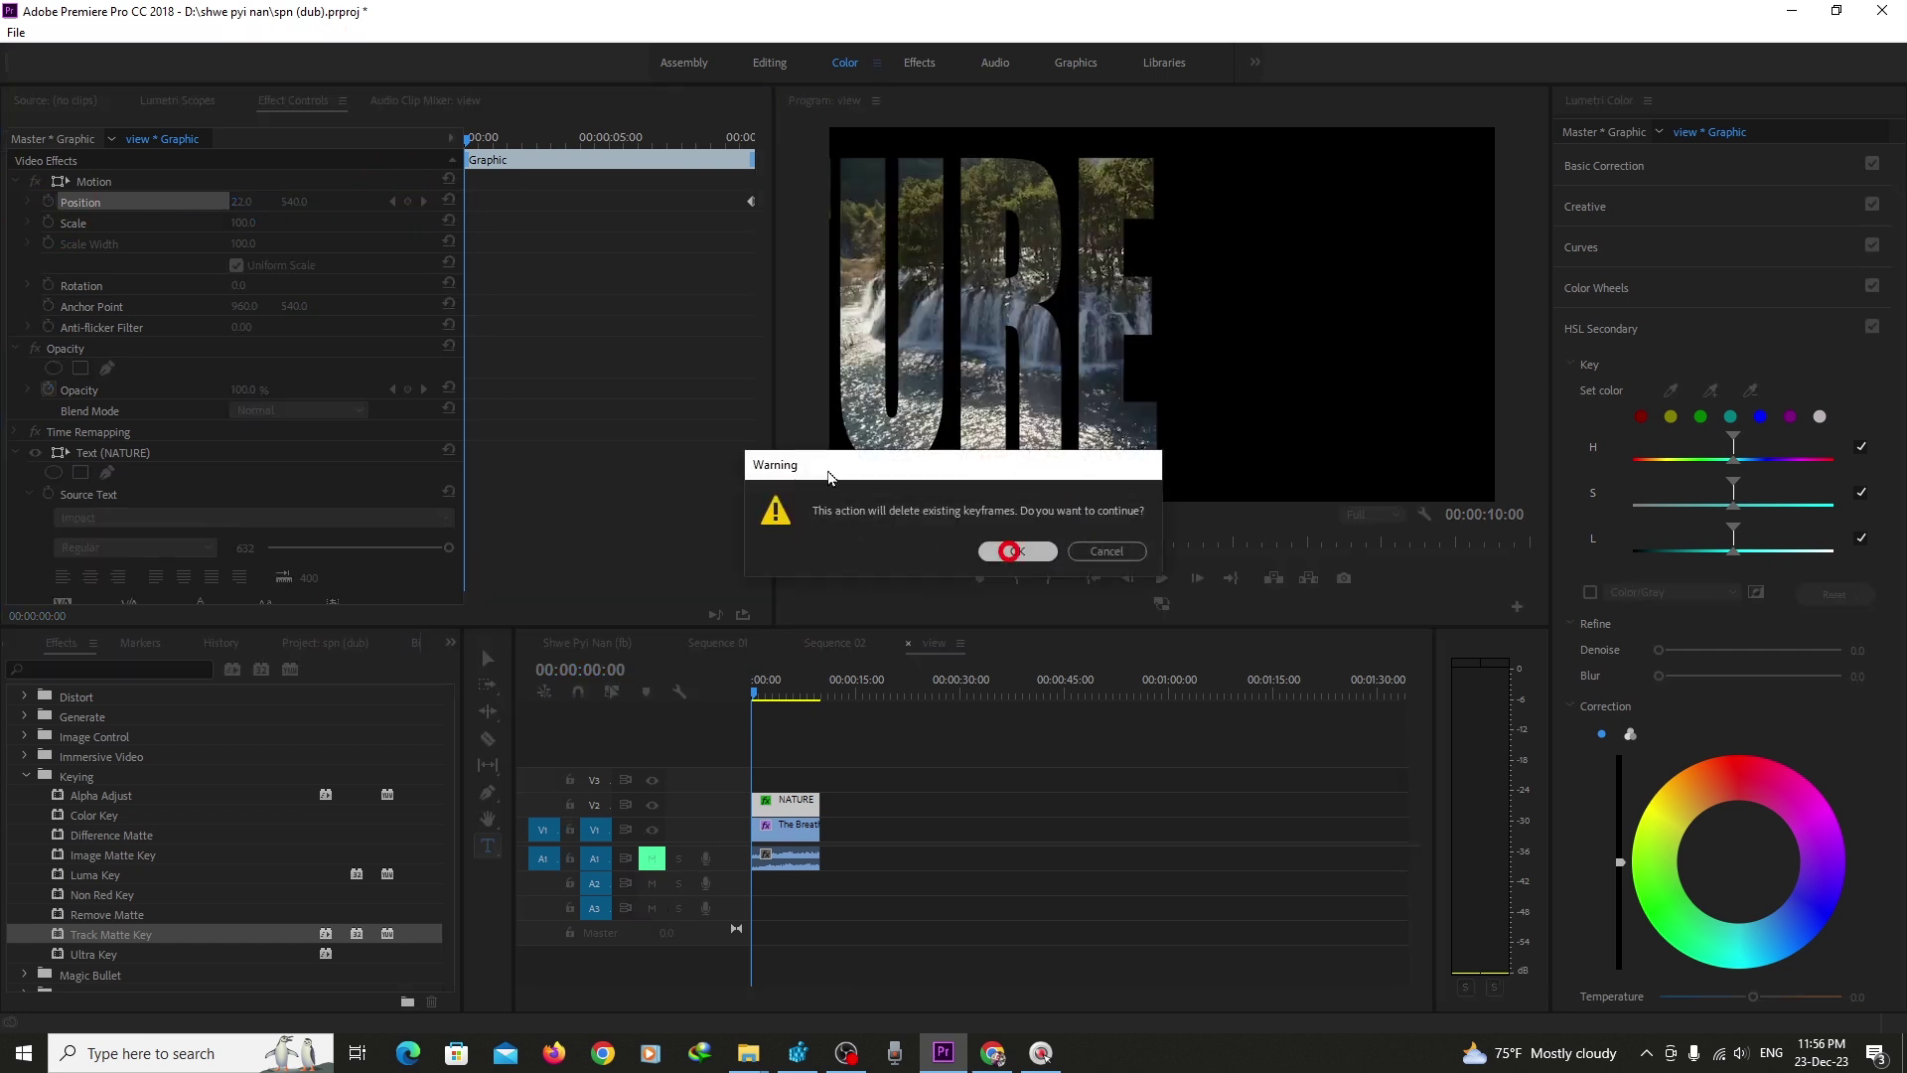
click(449, 200)
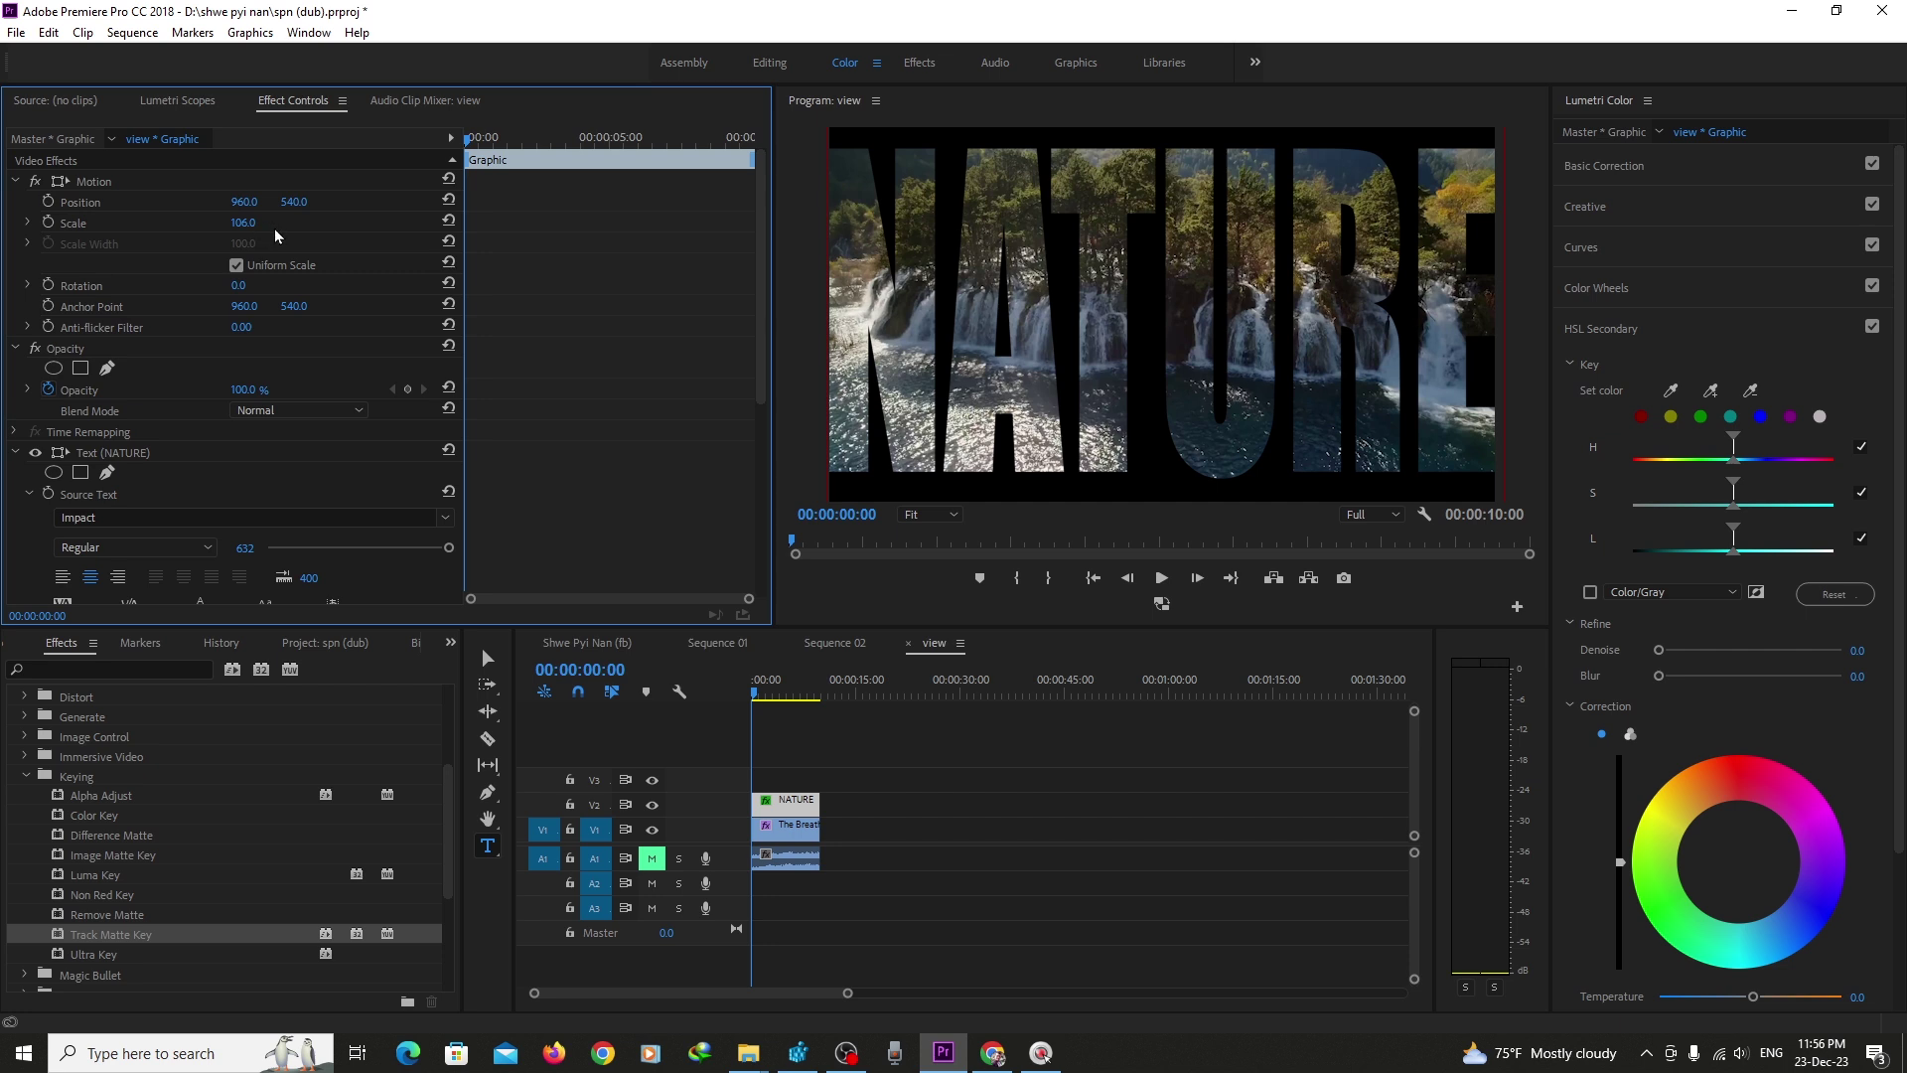
- Keyframe the NATURE graphic at the sequence start with scale 1573 and horizontal position -209, so the footage fills the frame
drag(249, 223, 694, 194)
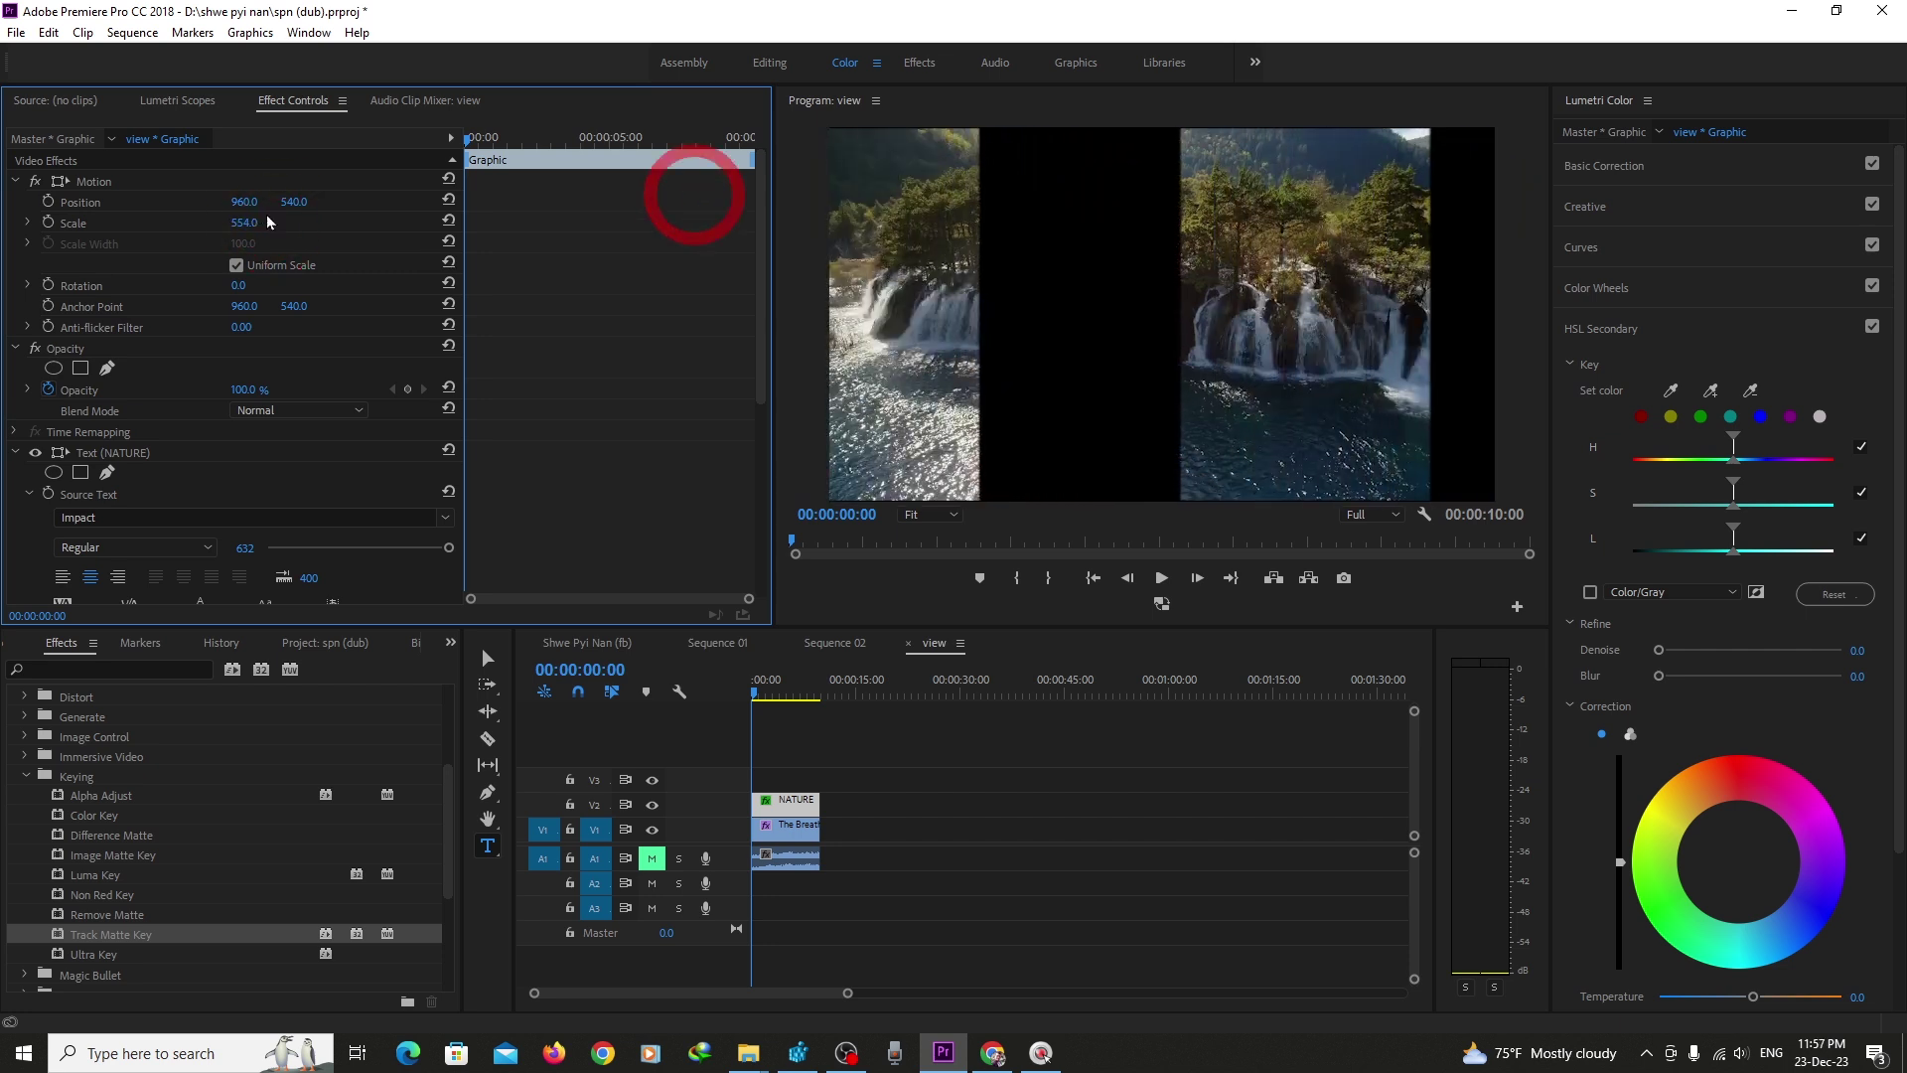
drag(244, 201, 38, 202)
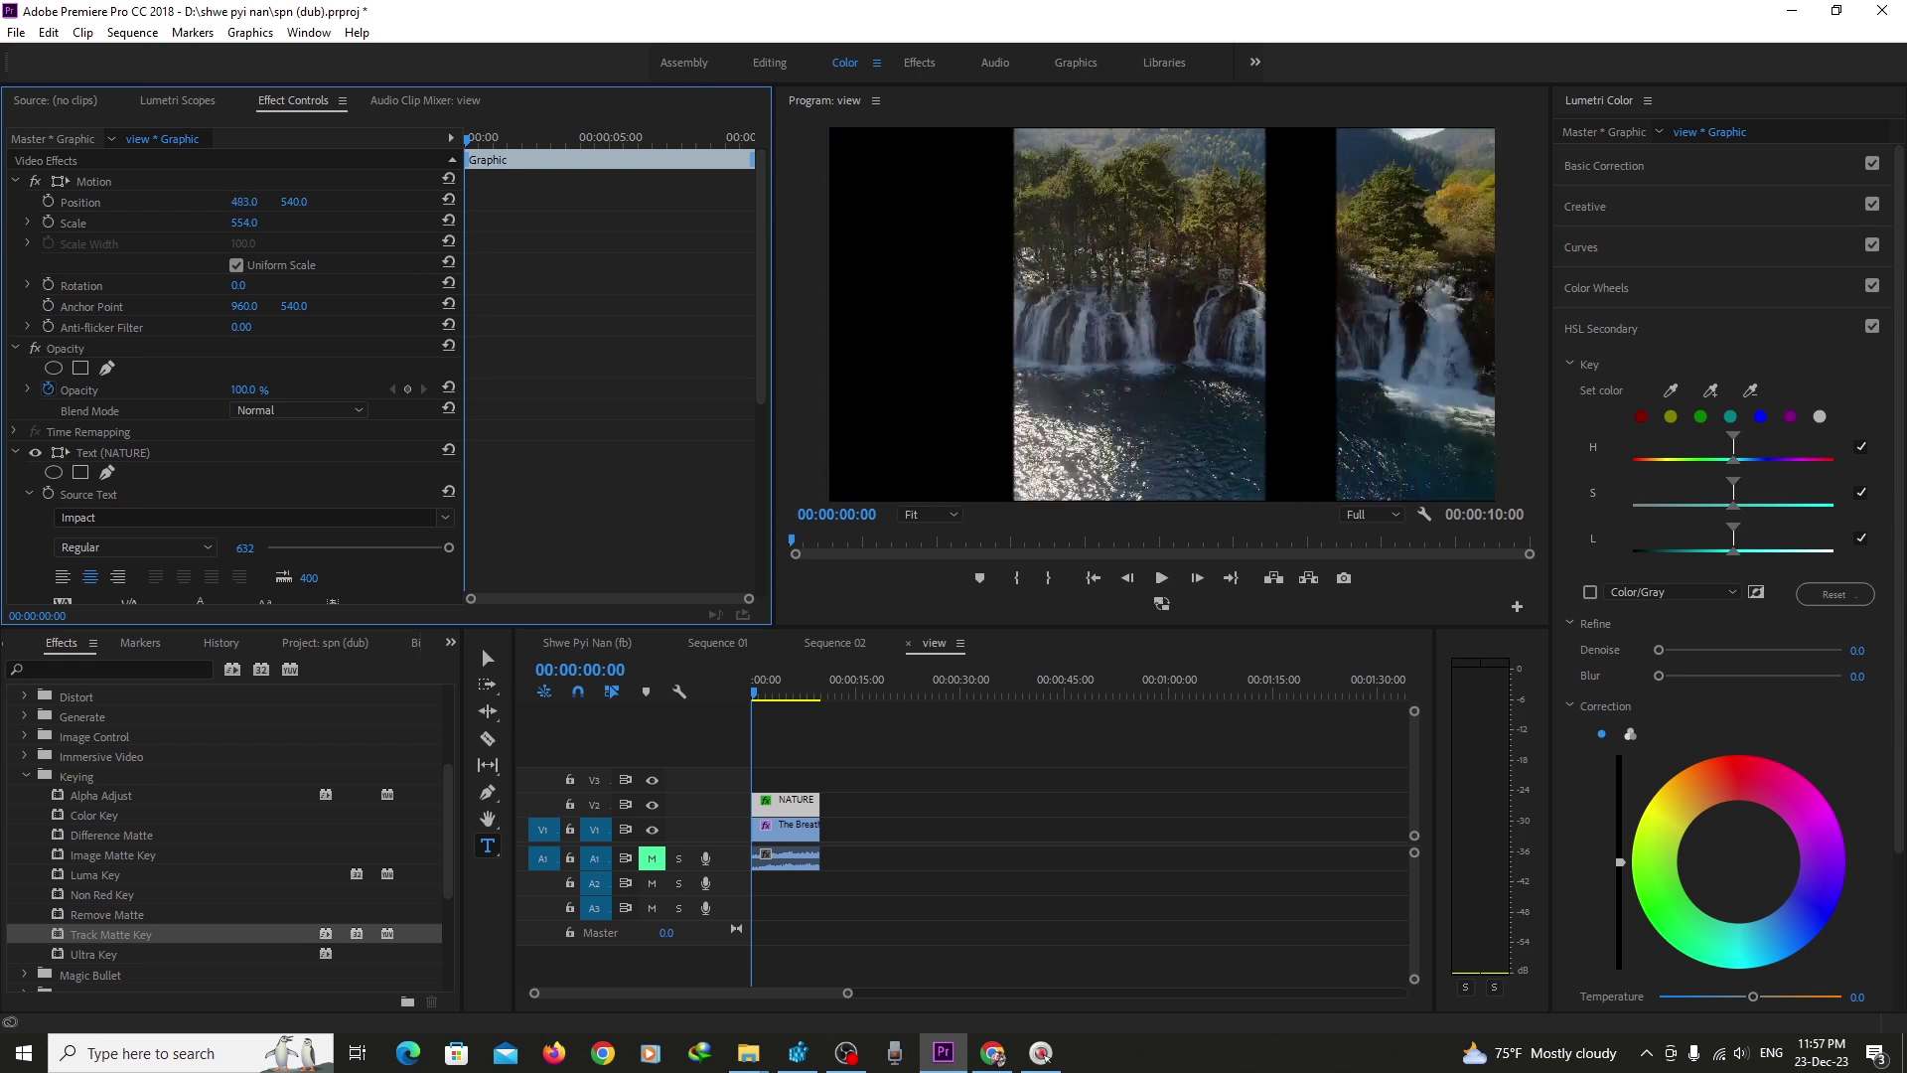
drag(249, 227, 594, 227)
drag(244, 202, 696, 224)
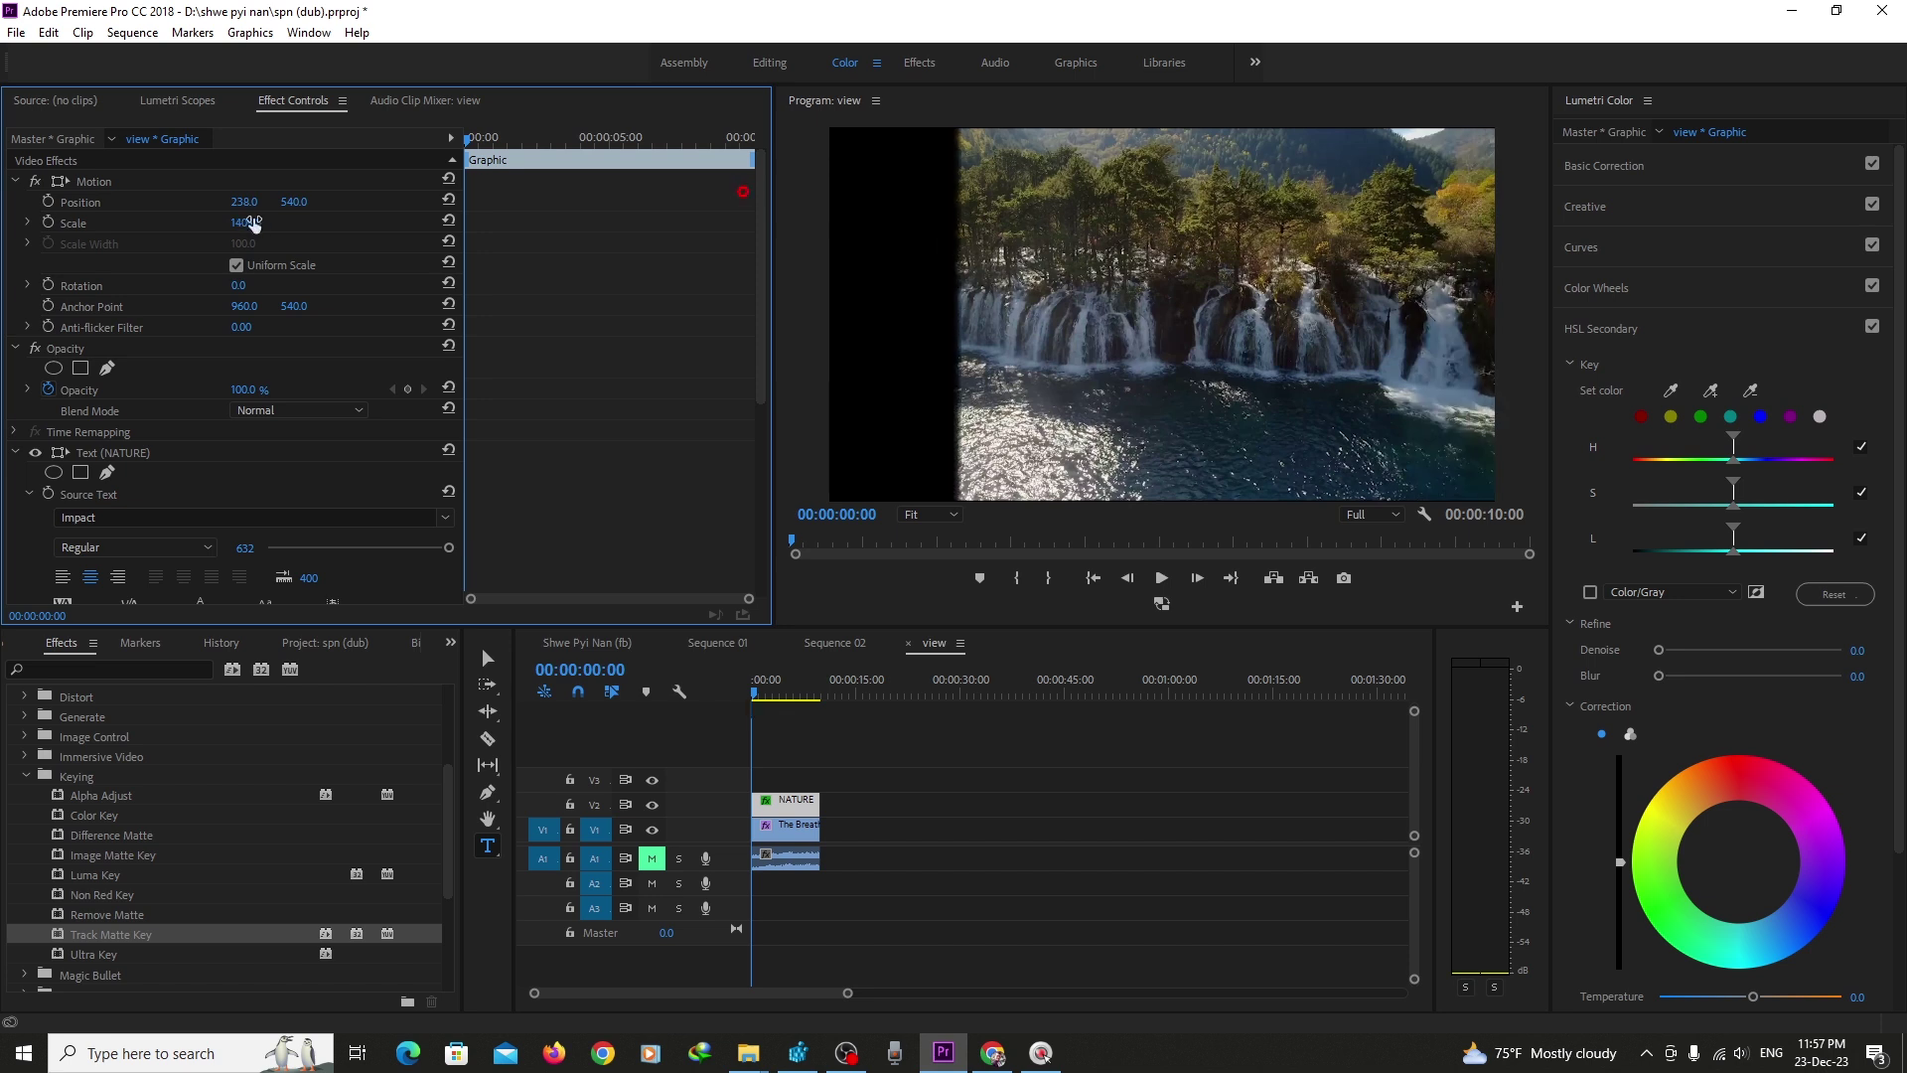
drag(245, 202, 298, 222)
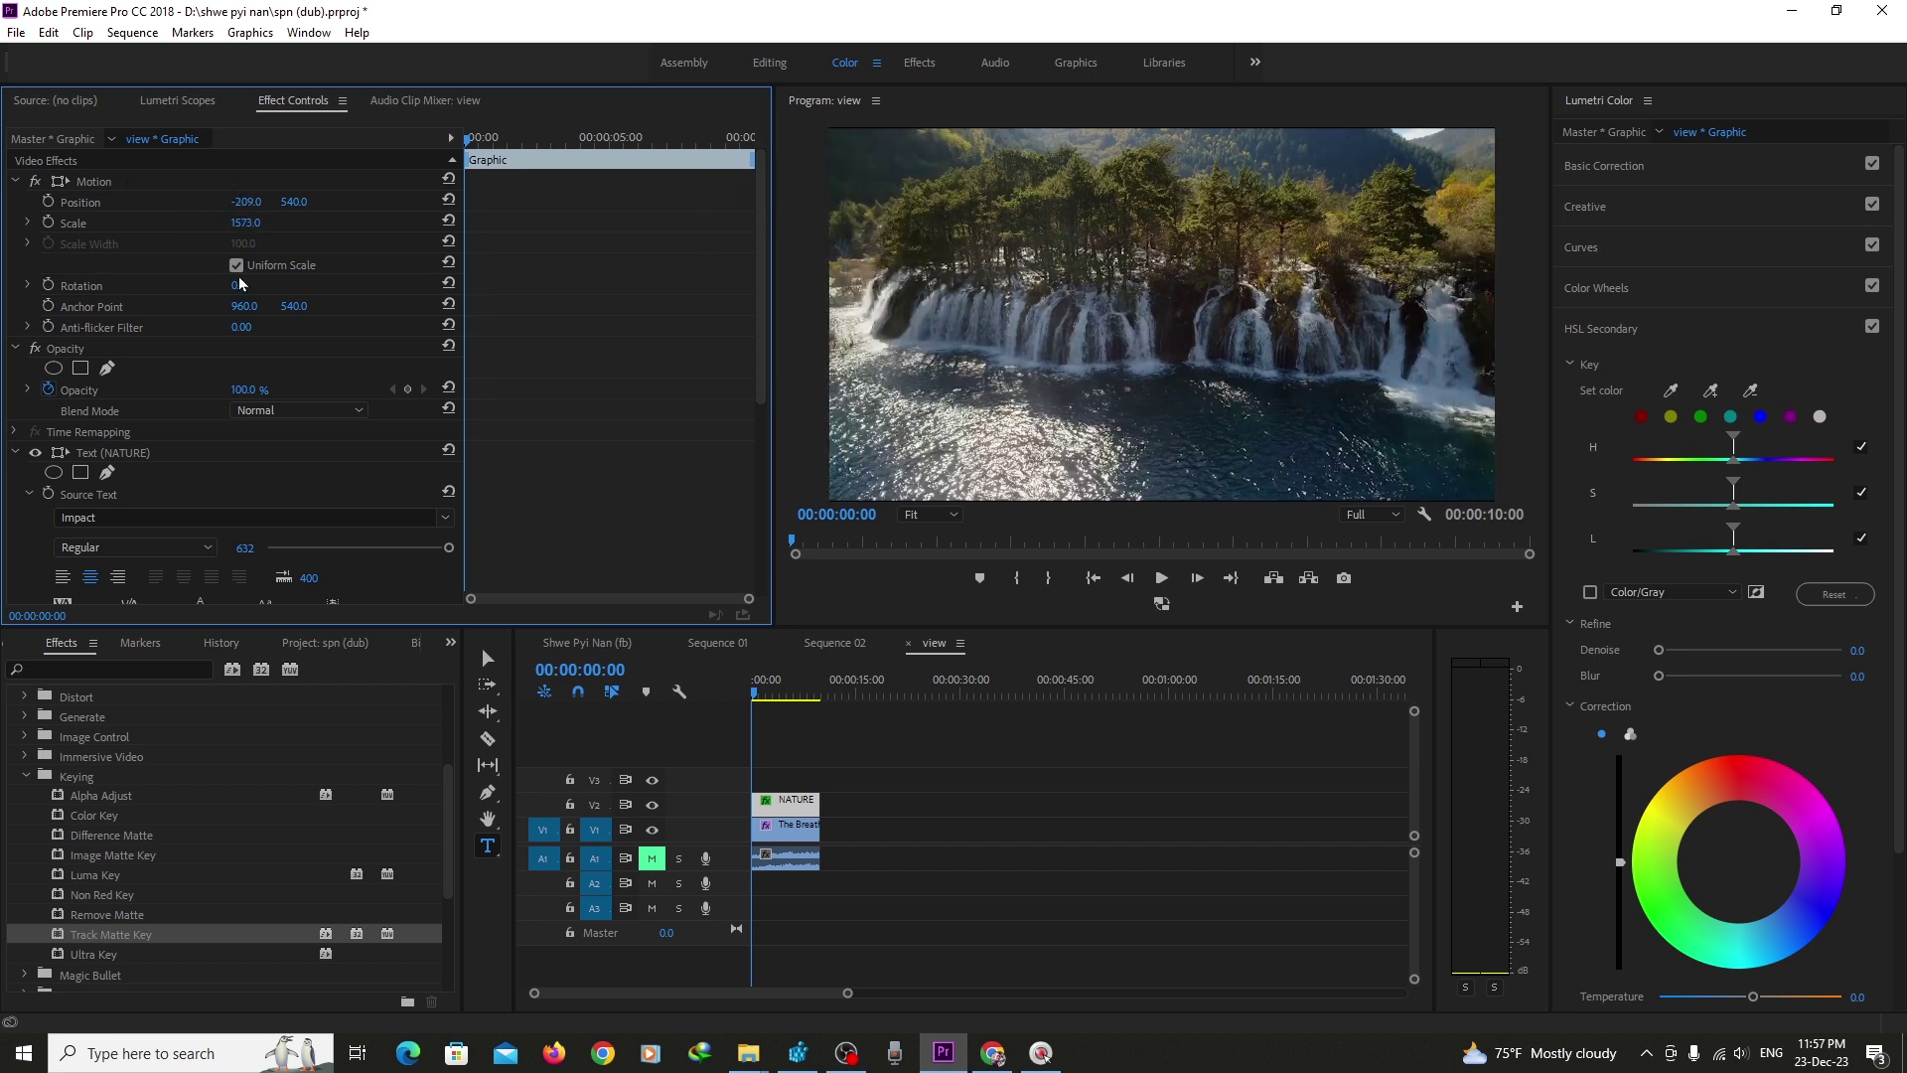
click(48, 202)
- Keyframe the NATURE graphic's scale and position back to their defaults, 100 and 960, 540, at 00:00:03:00
drag(778, 692, 774, 690)
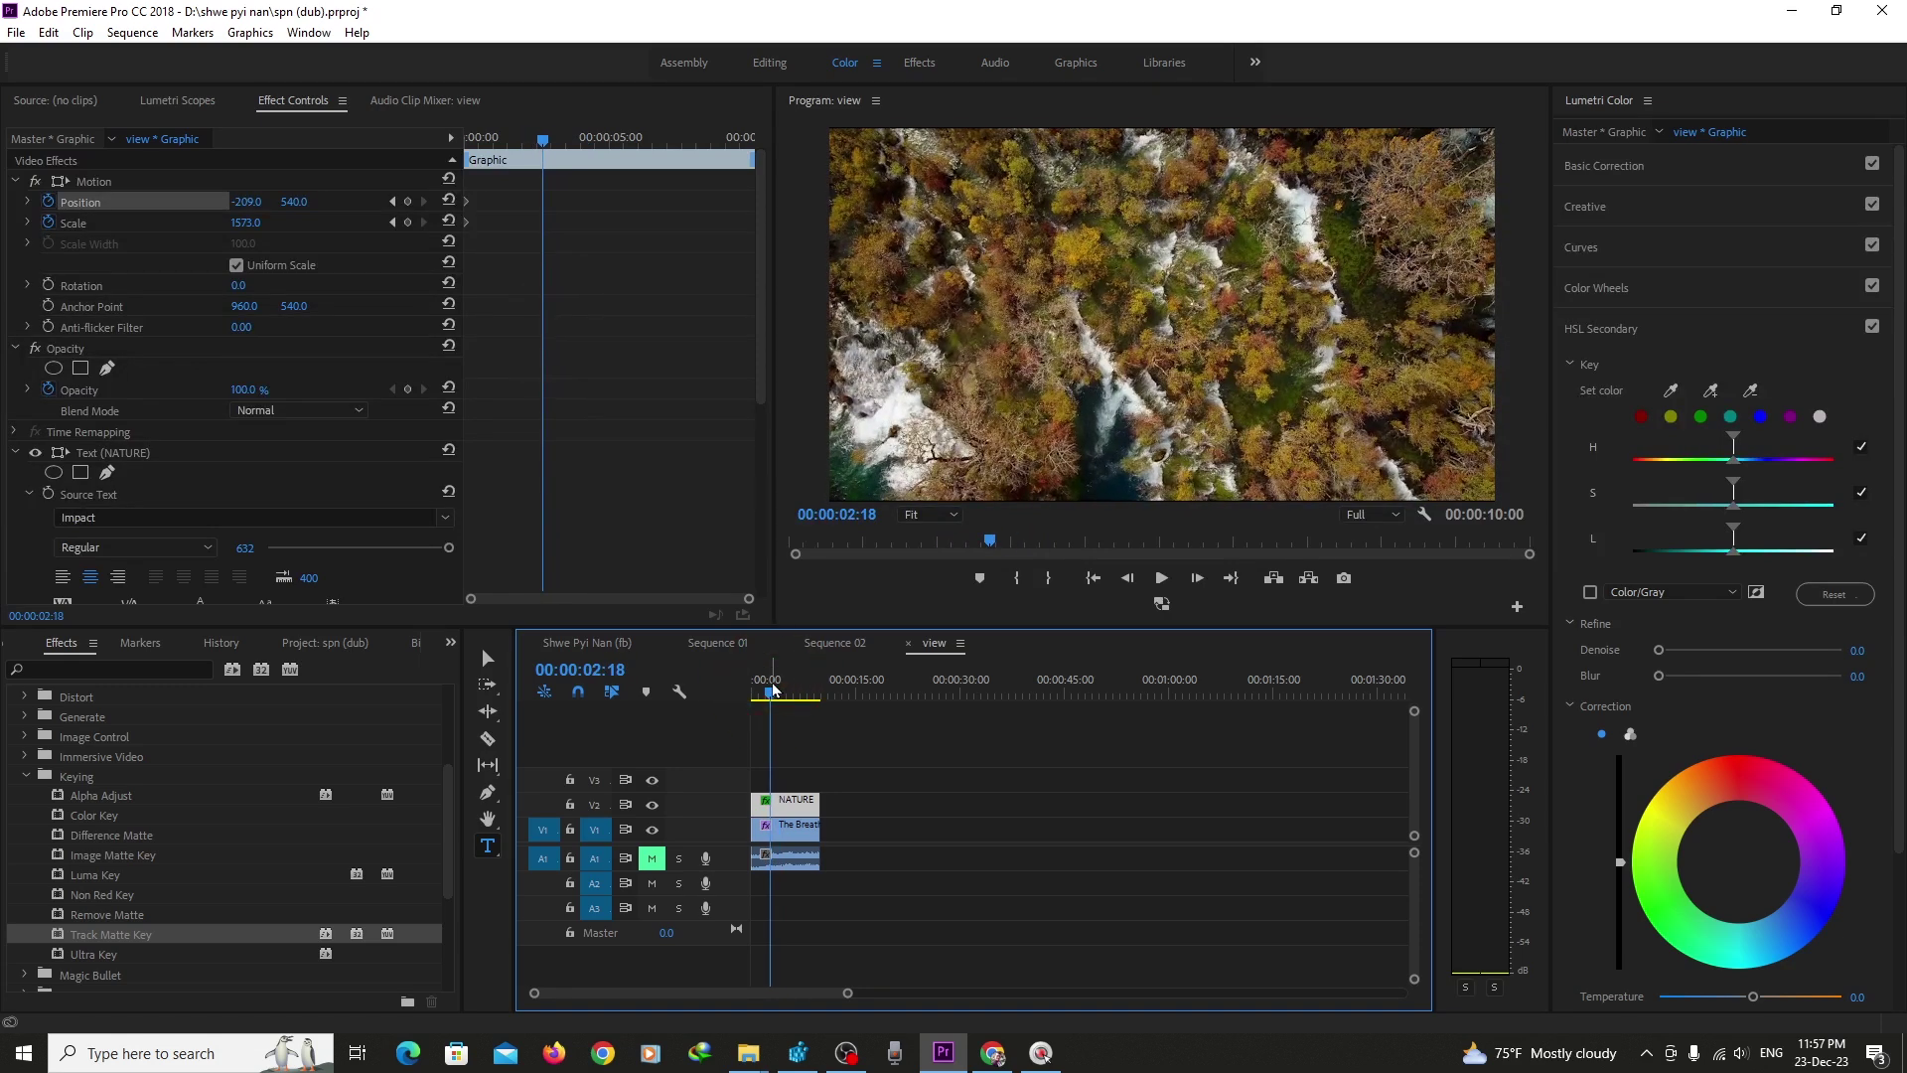
key(Right)
key(Right)
key(Right)
key(Right)
key(Right)
key(Right)
key(Right)
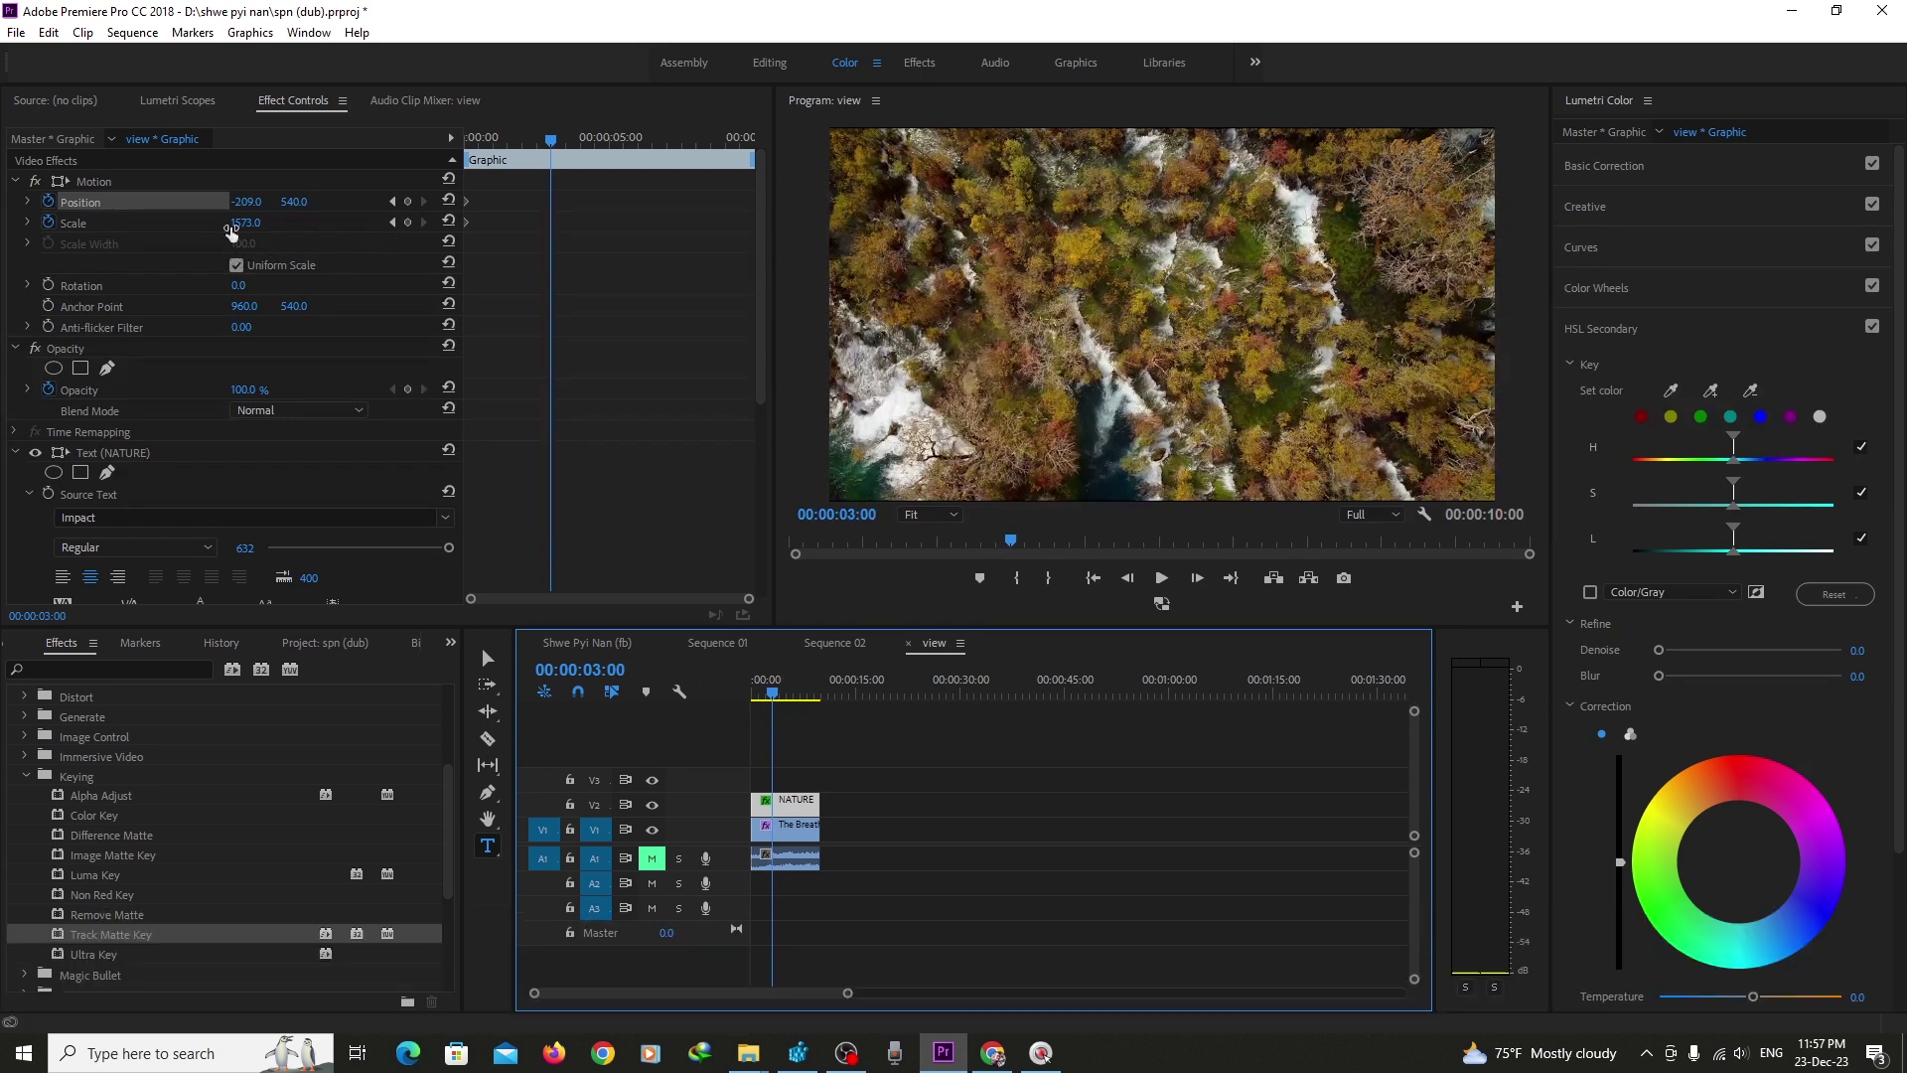
click(449, 222)
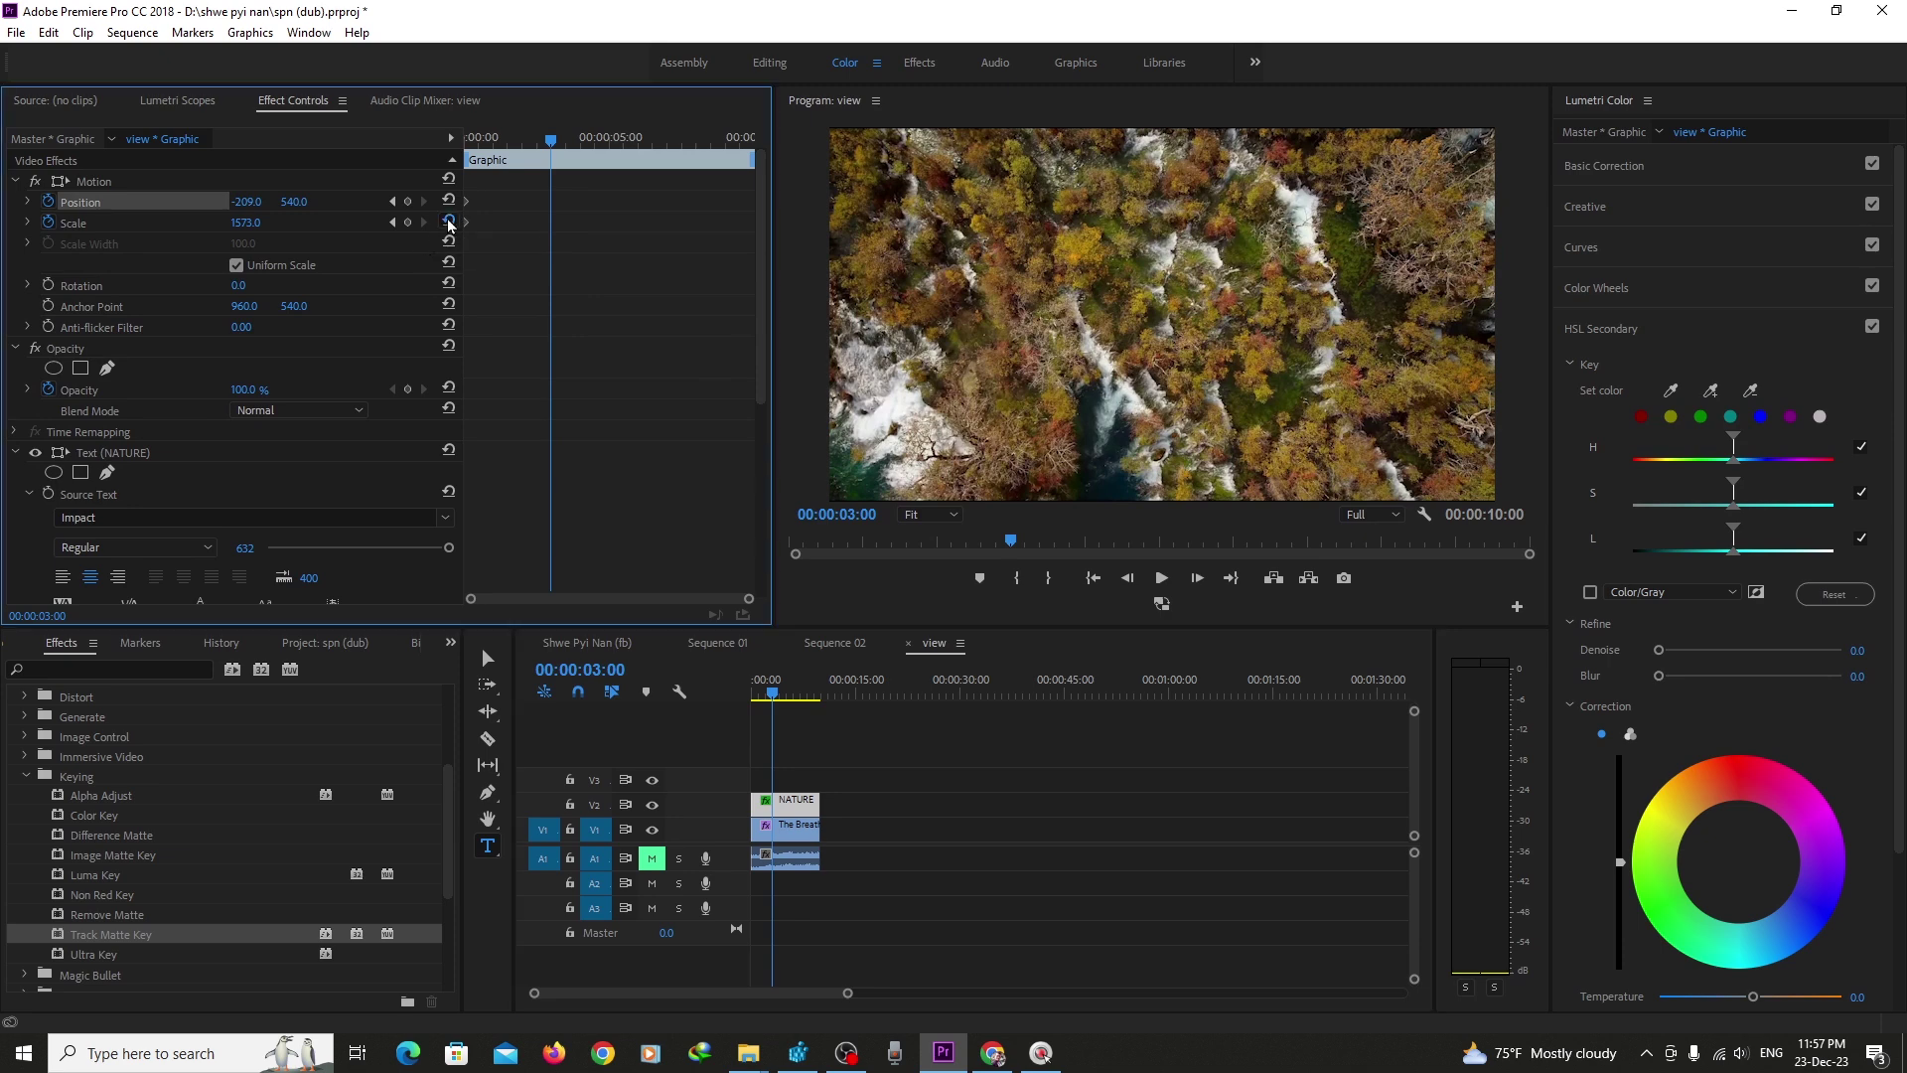
click(449, 201)
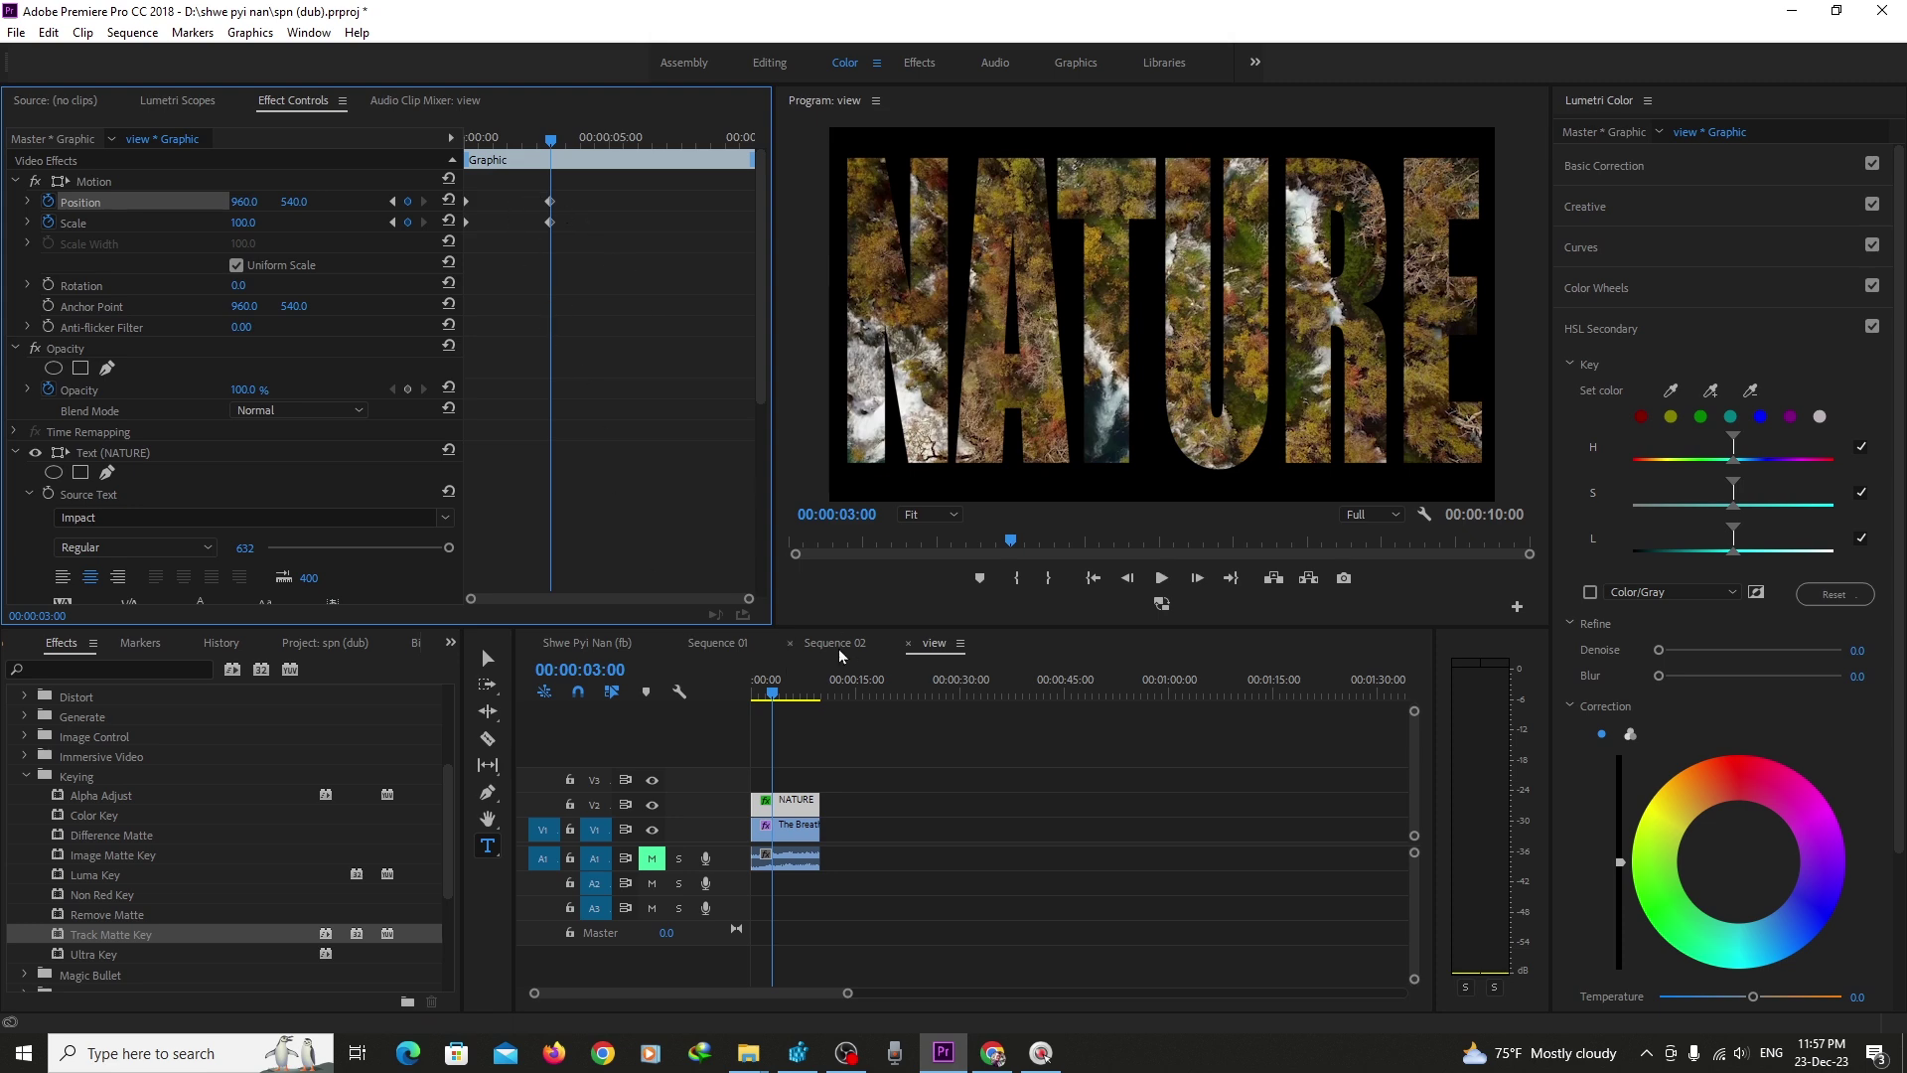
- Play the opening seconds of the sequence to preview the zoom-out from full footage to the NATURE text
drag(774, 693, 755, 695)
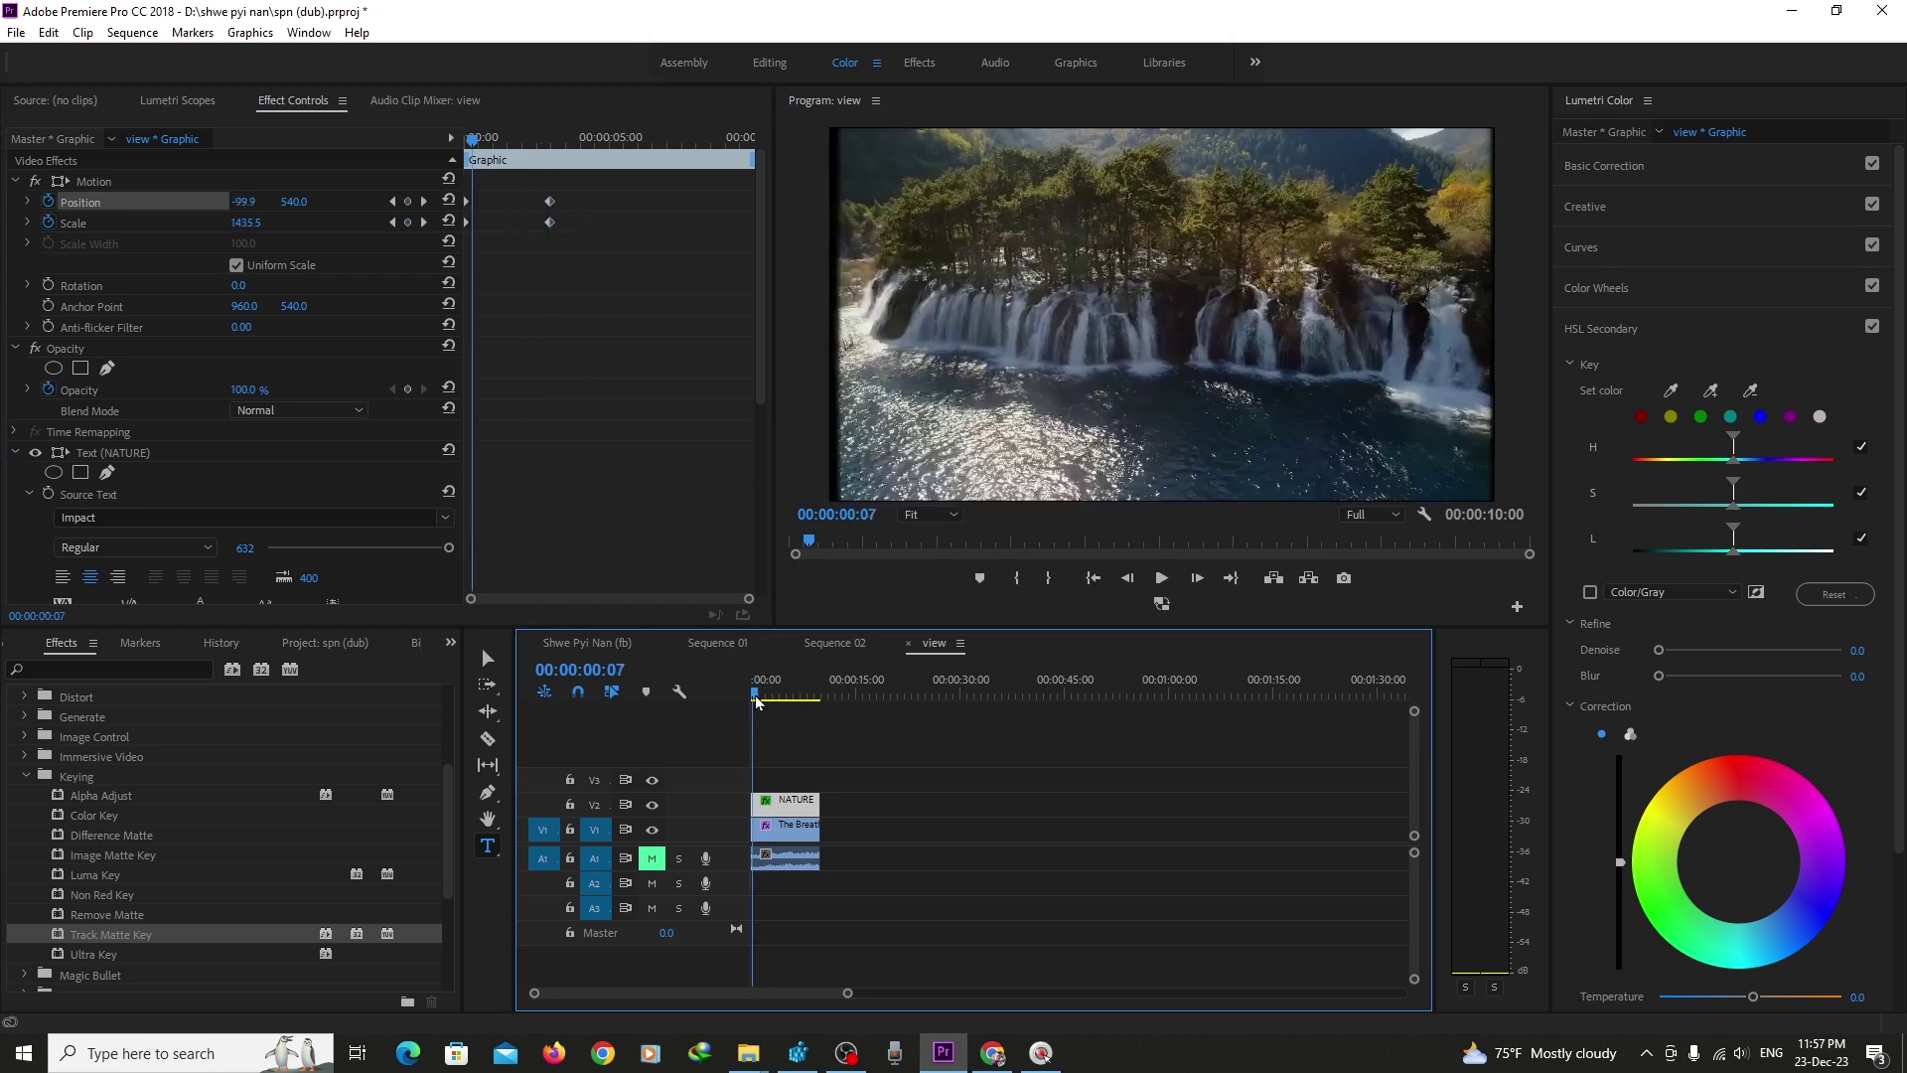
key(space)
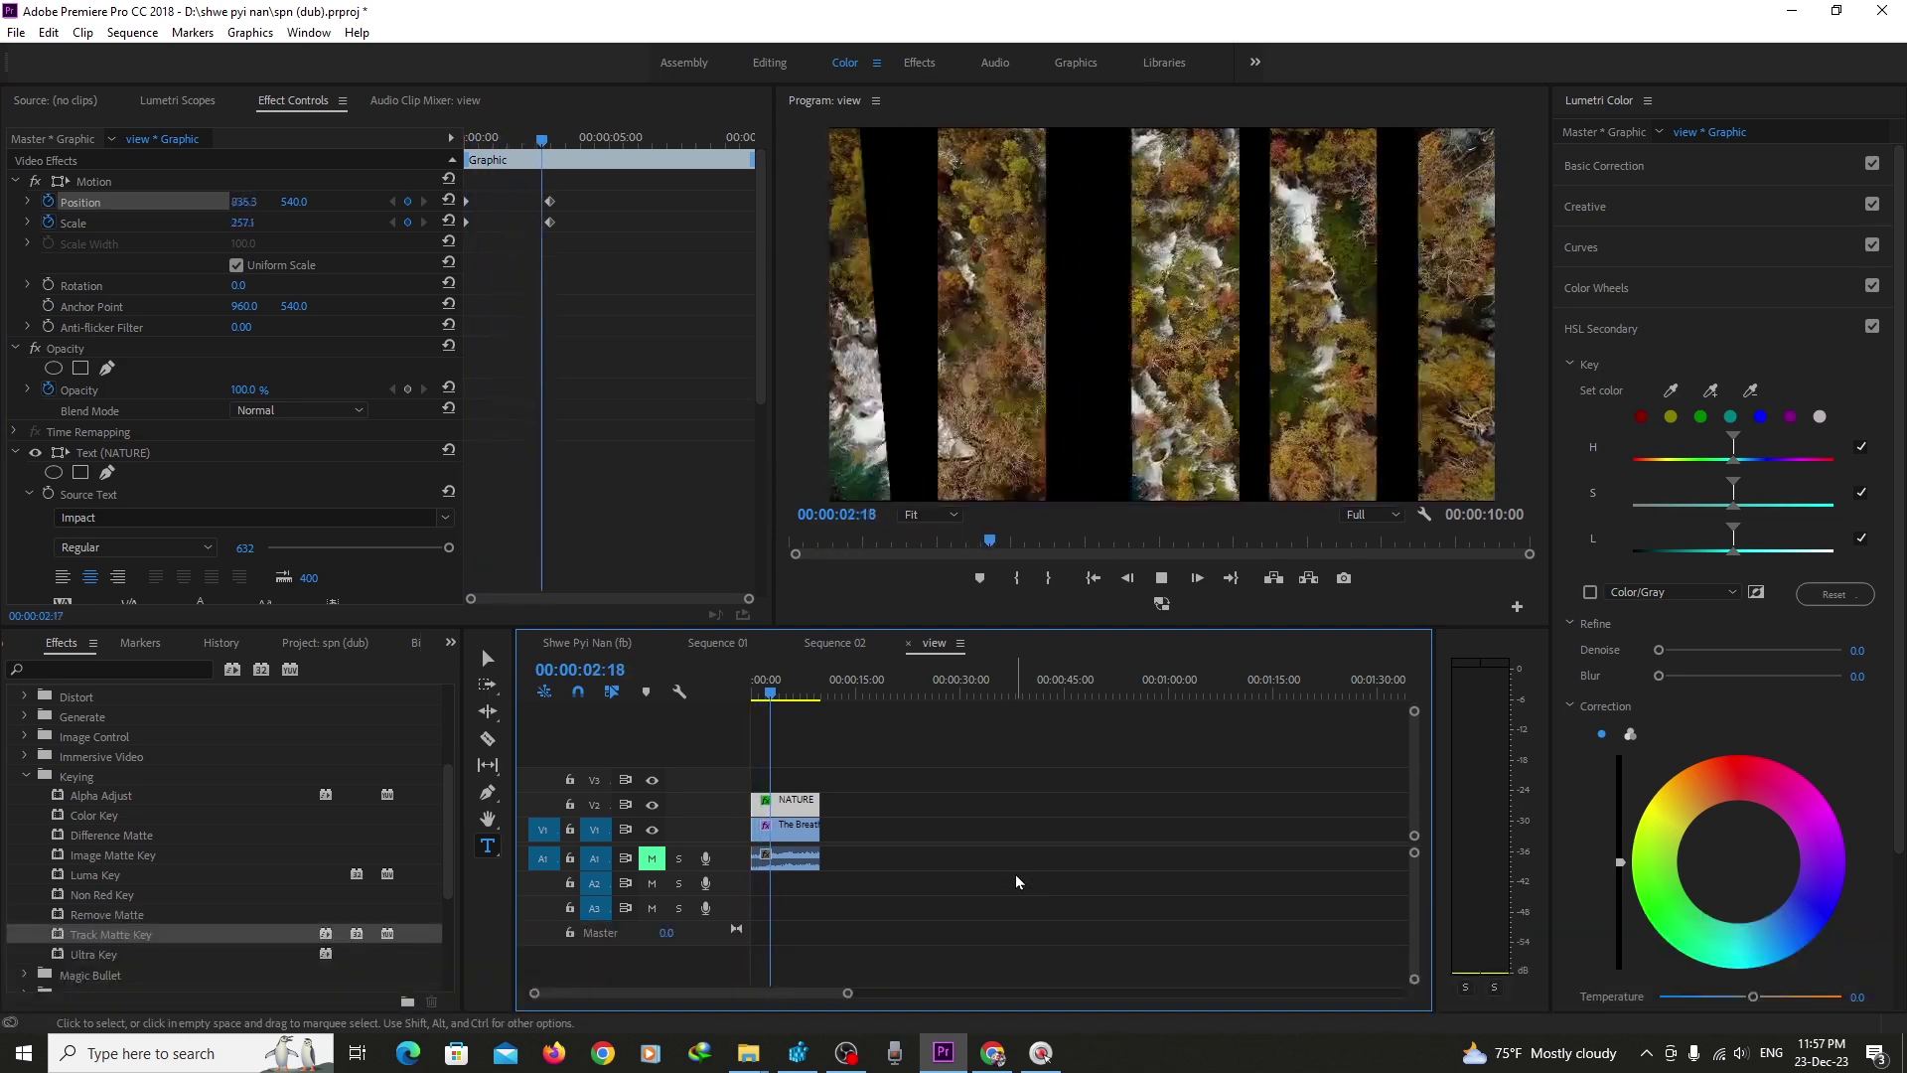
key(space)
click(767, 694)
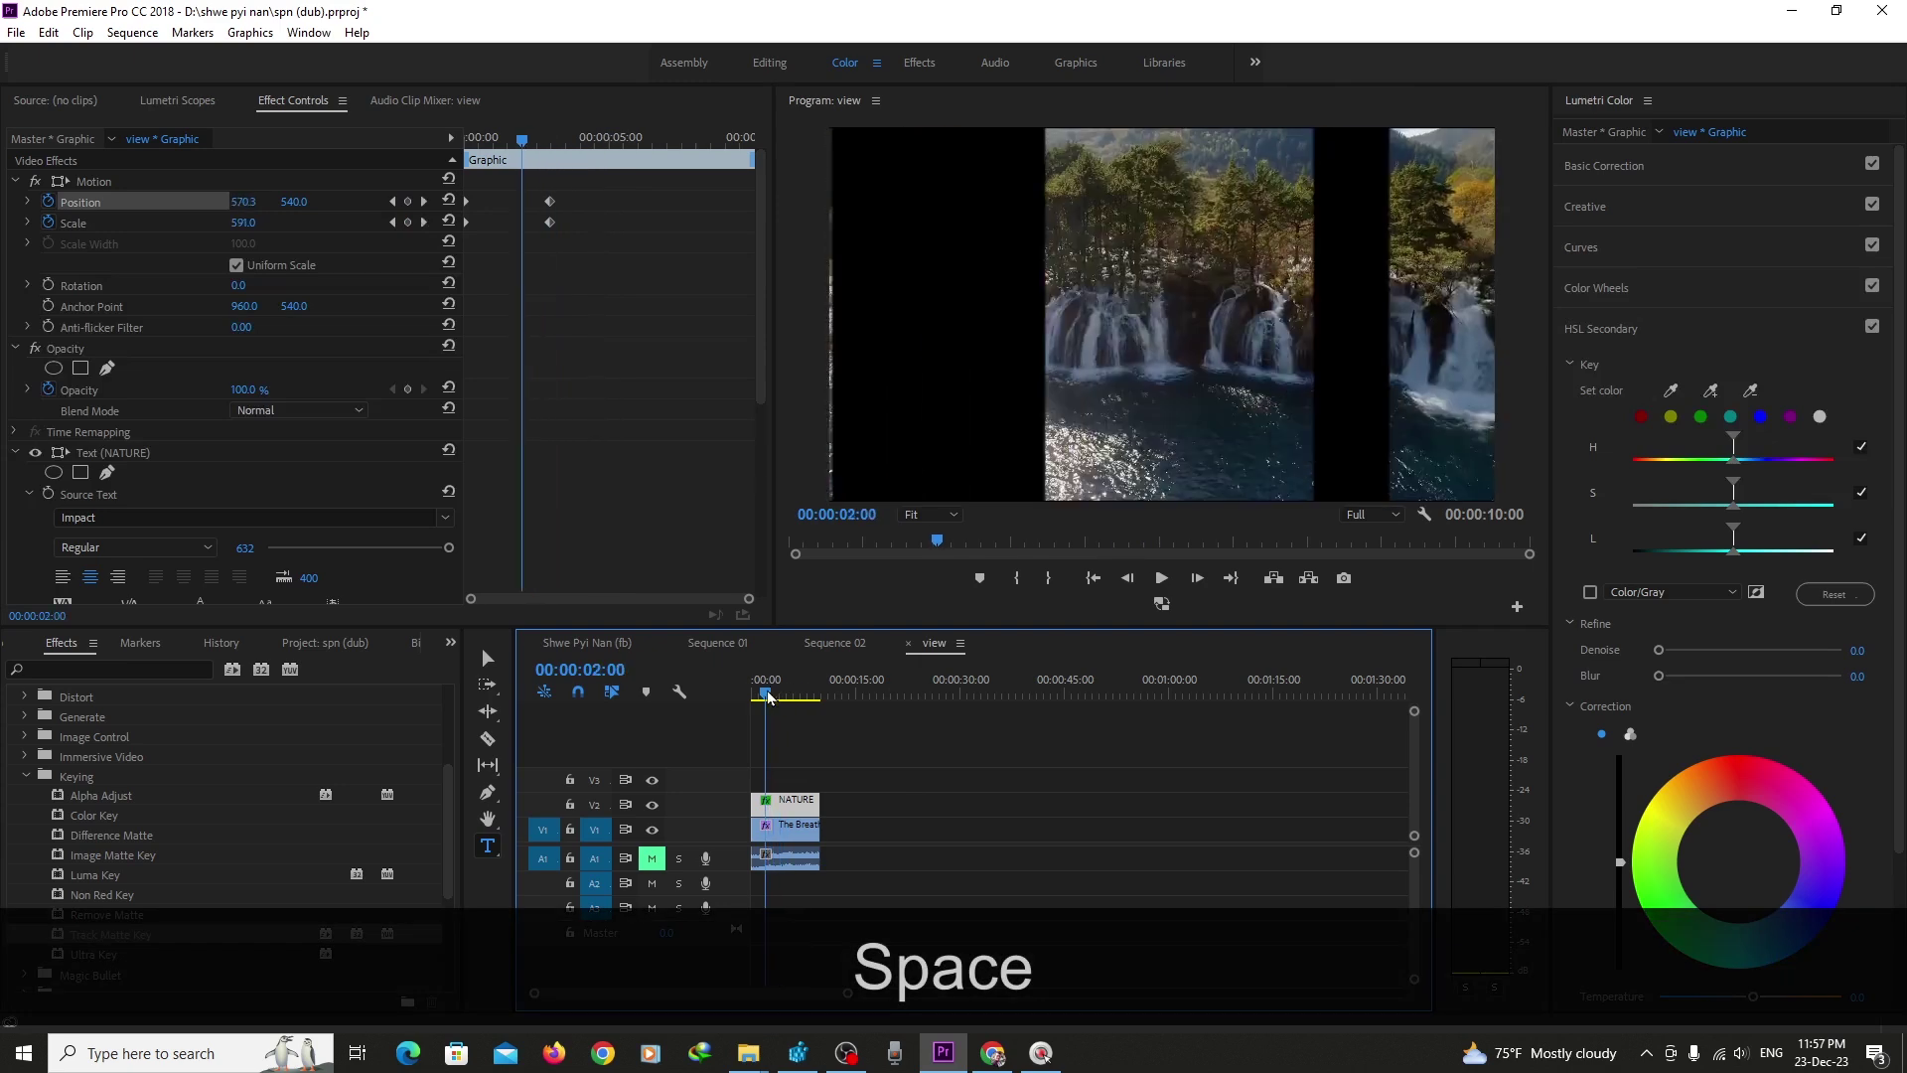
key(space)
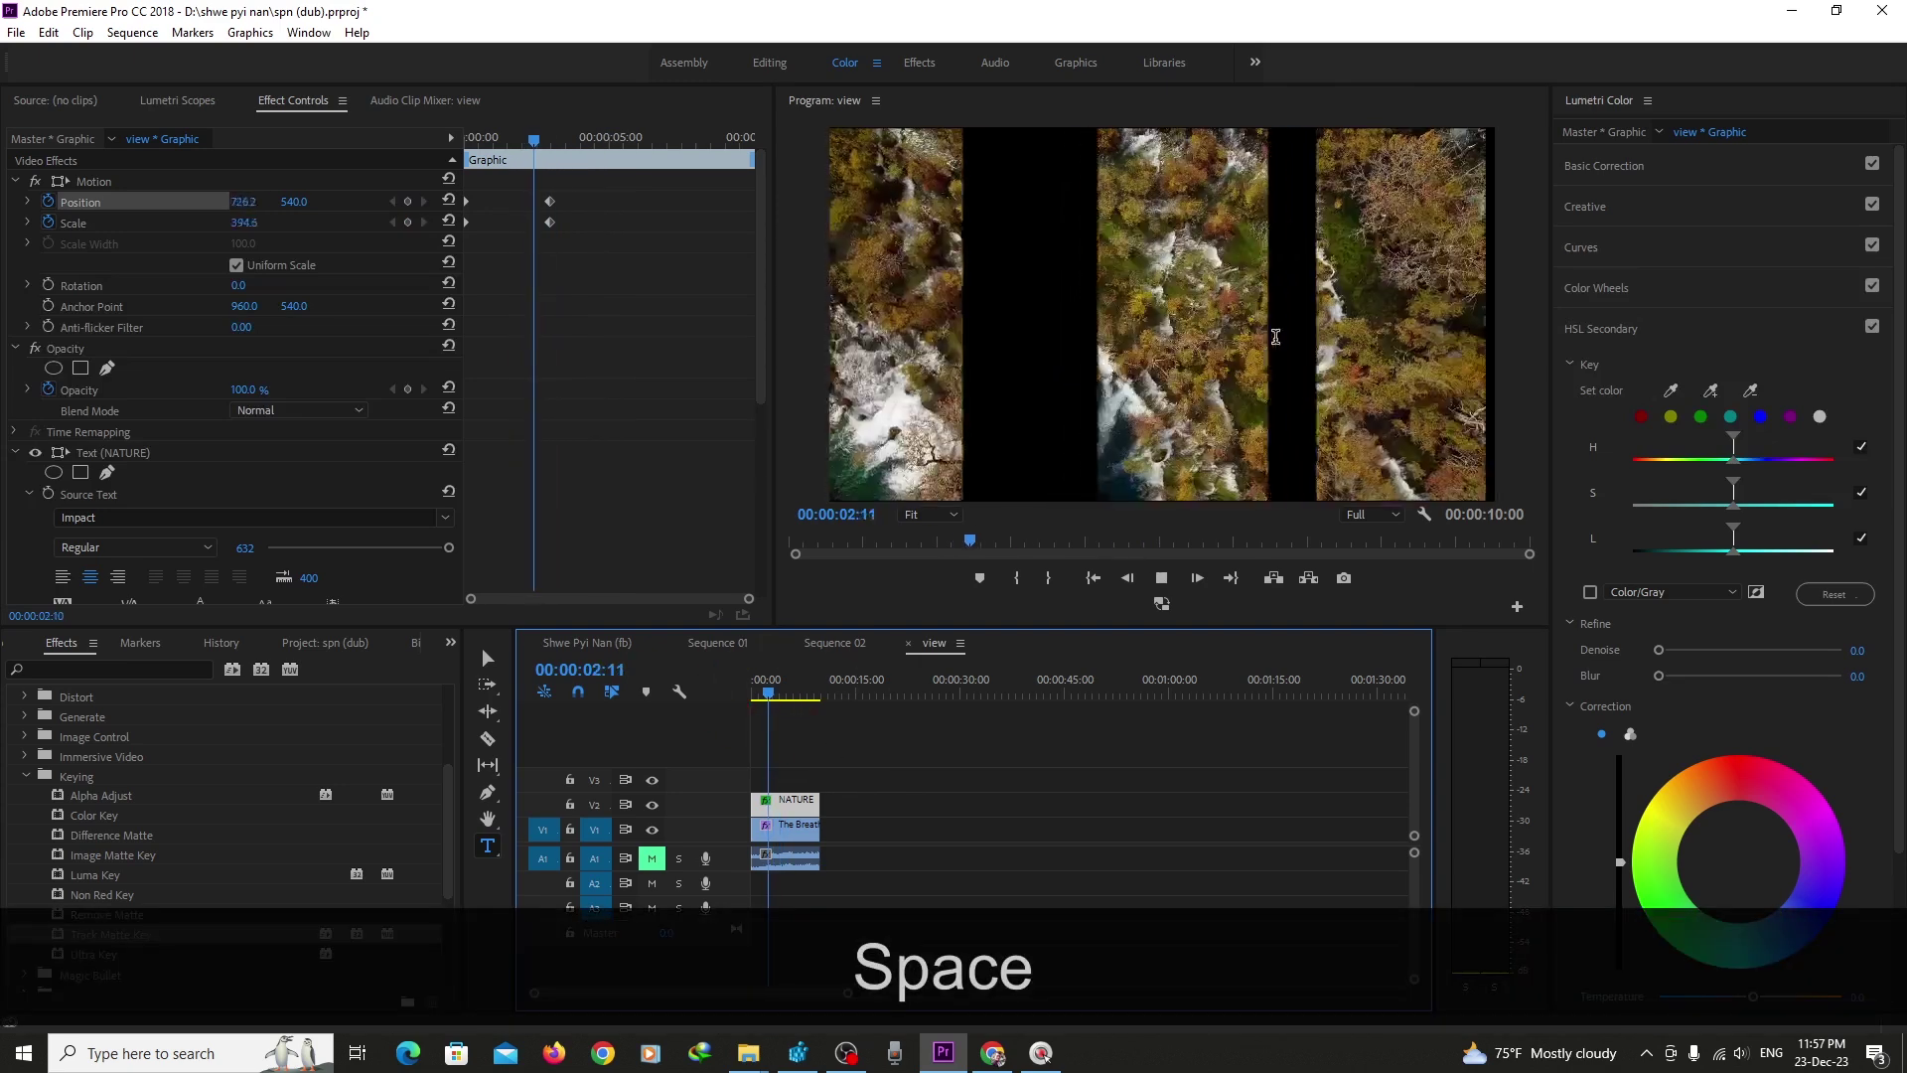
key(space)
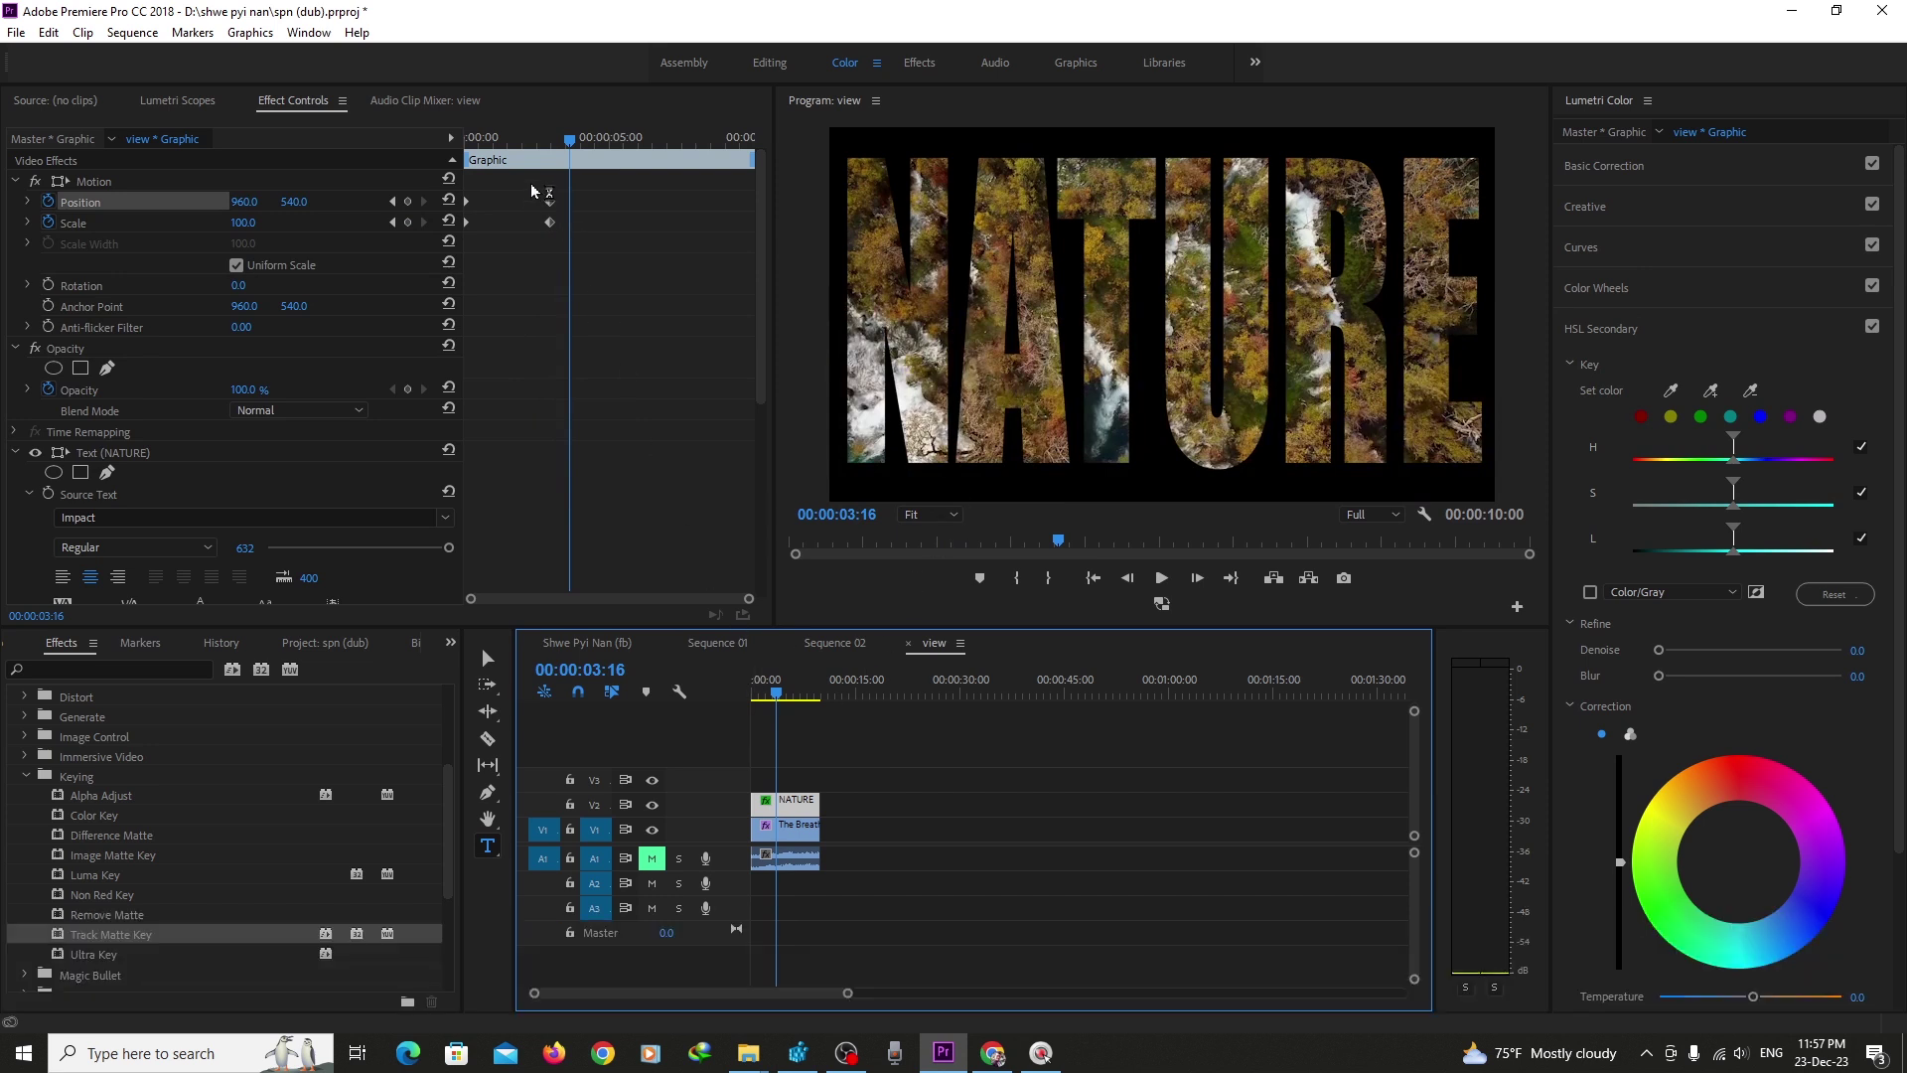
- Apply Ease In temporal interpolation to the NATURE graphic's position and scale keyframes at 00:00:03:00
click(549, 202)
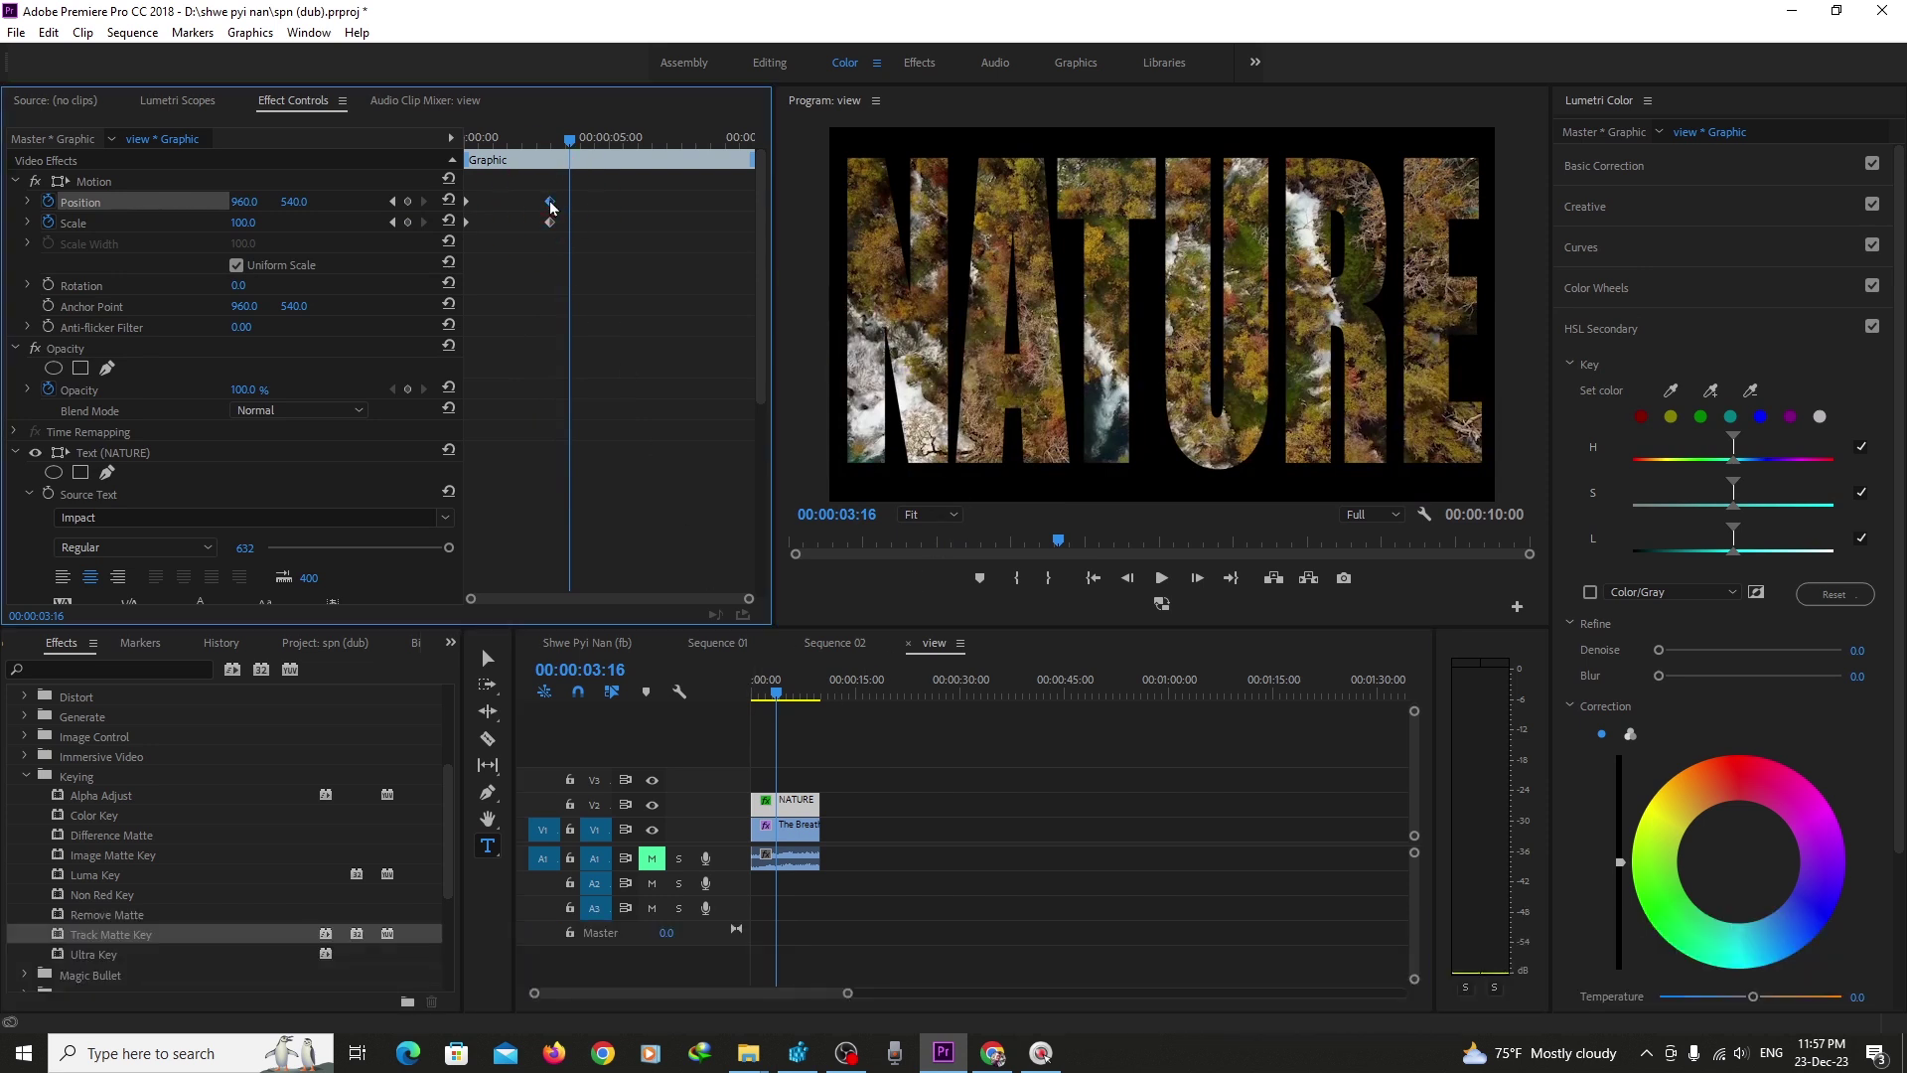
right_click(552, 207)
mouse_move(644, 364)
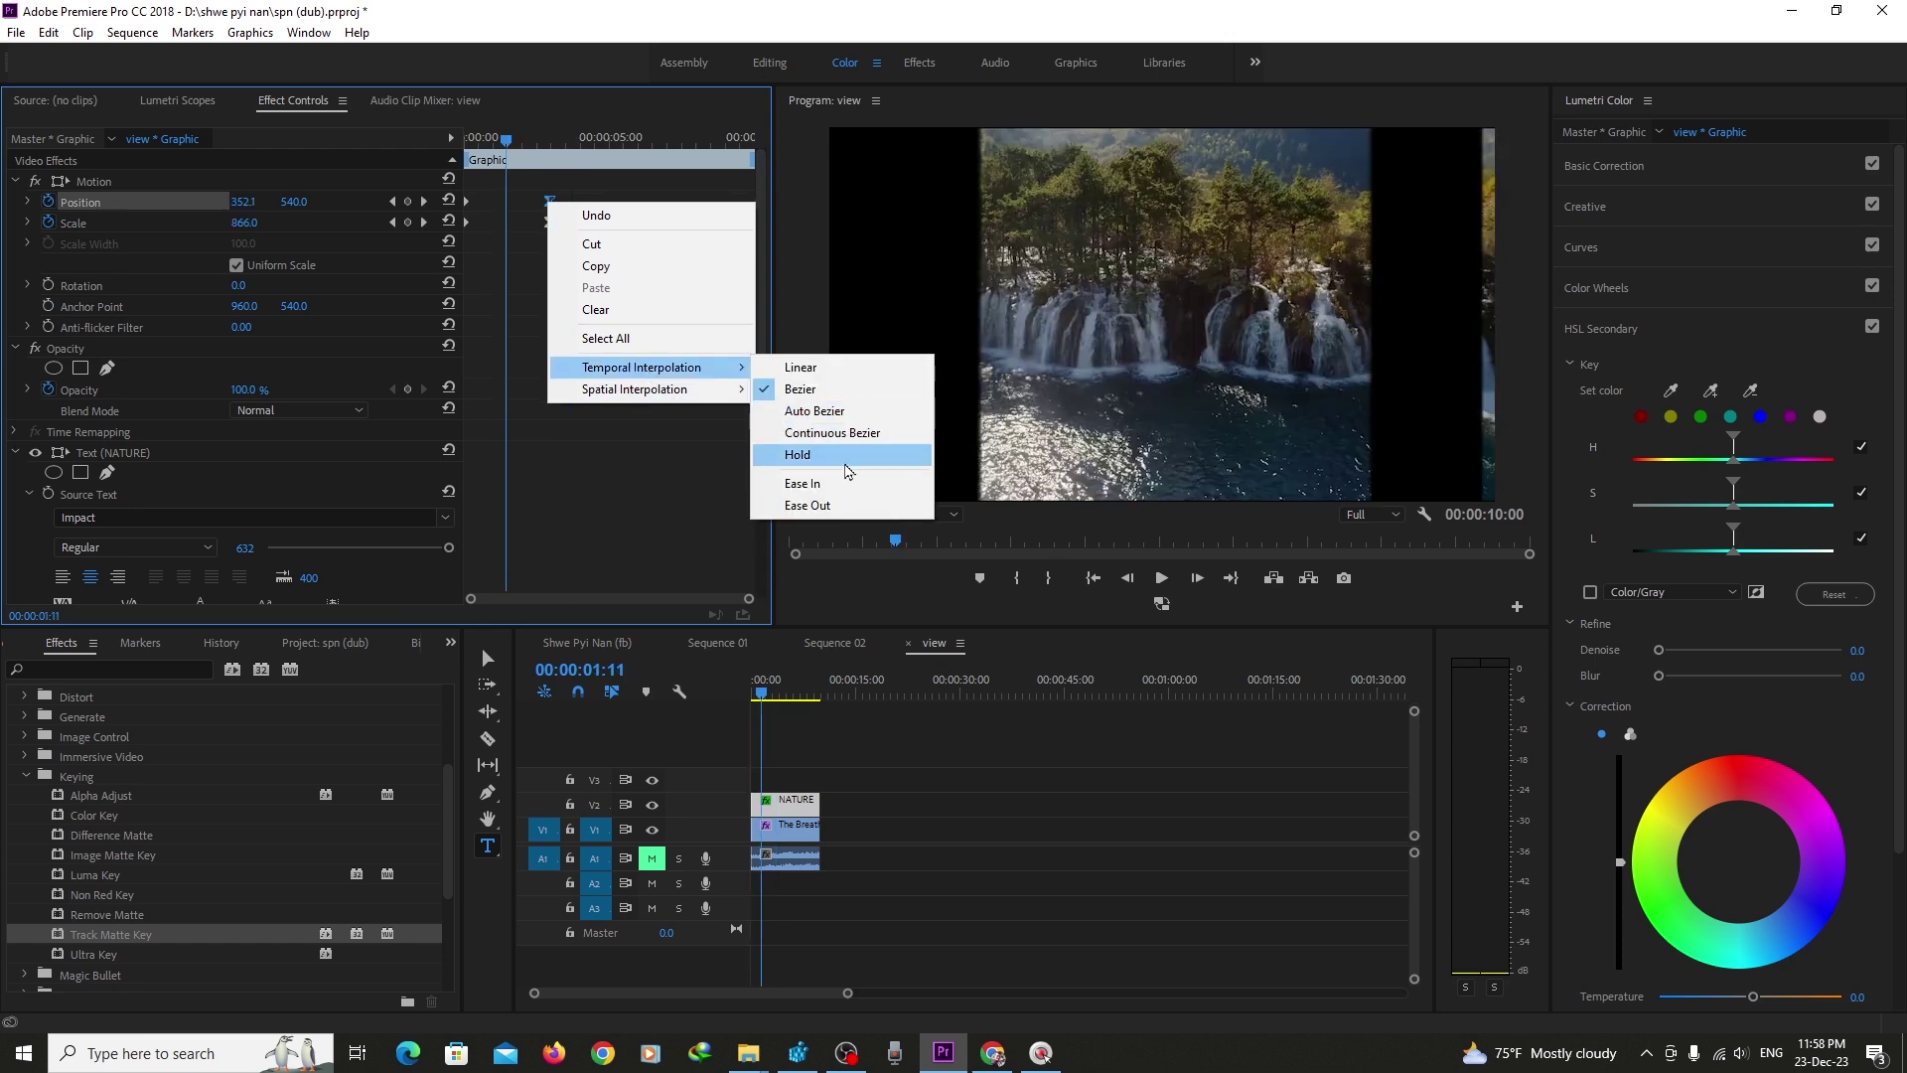
click(837, 489)
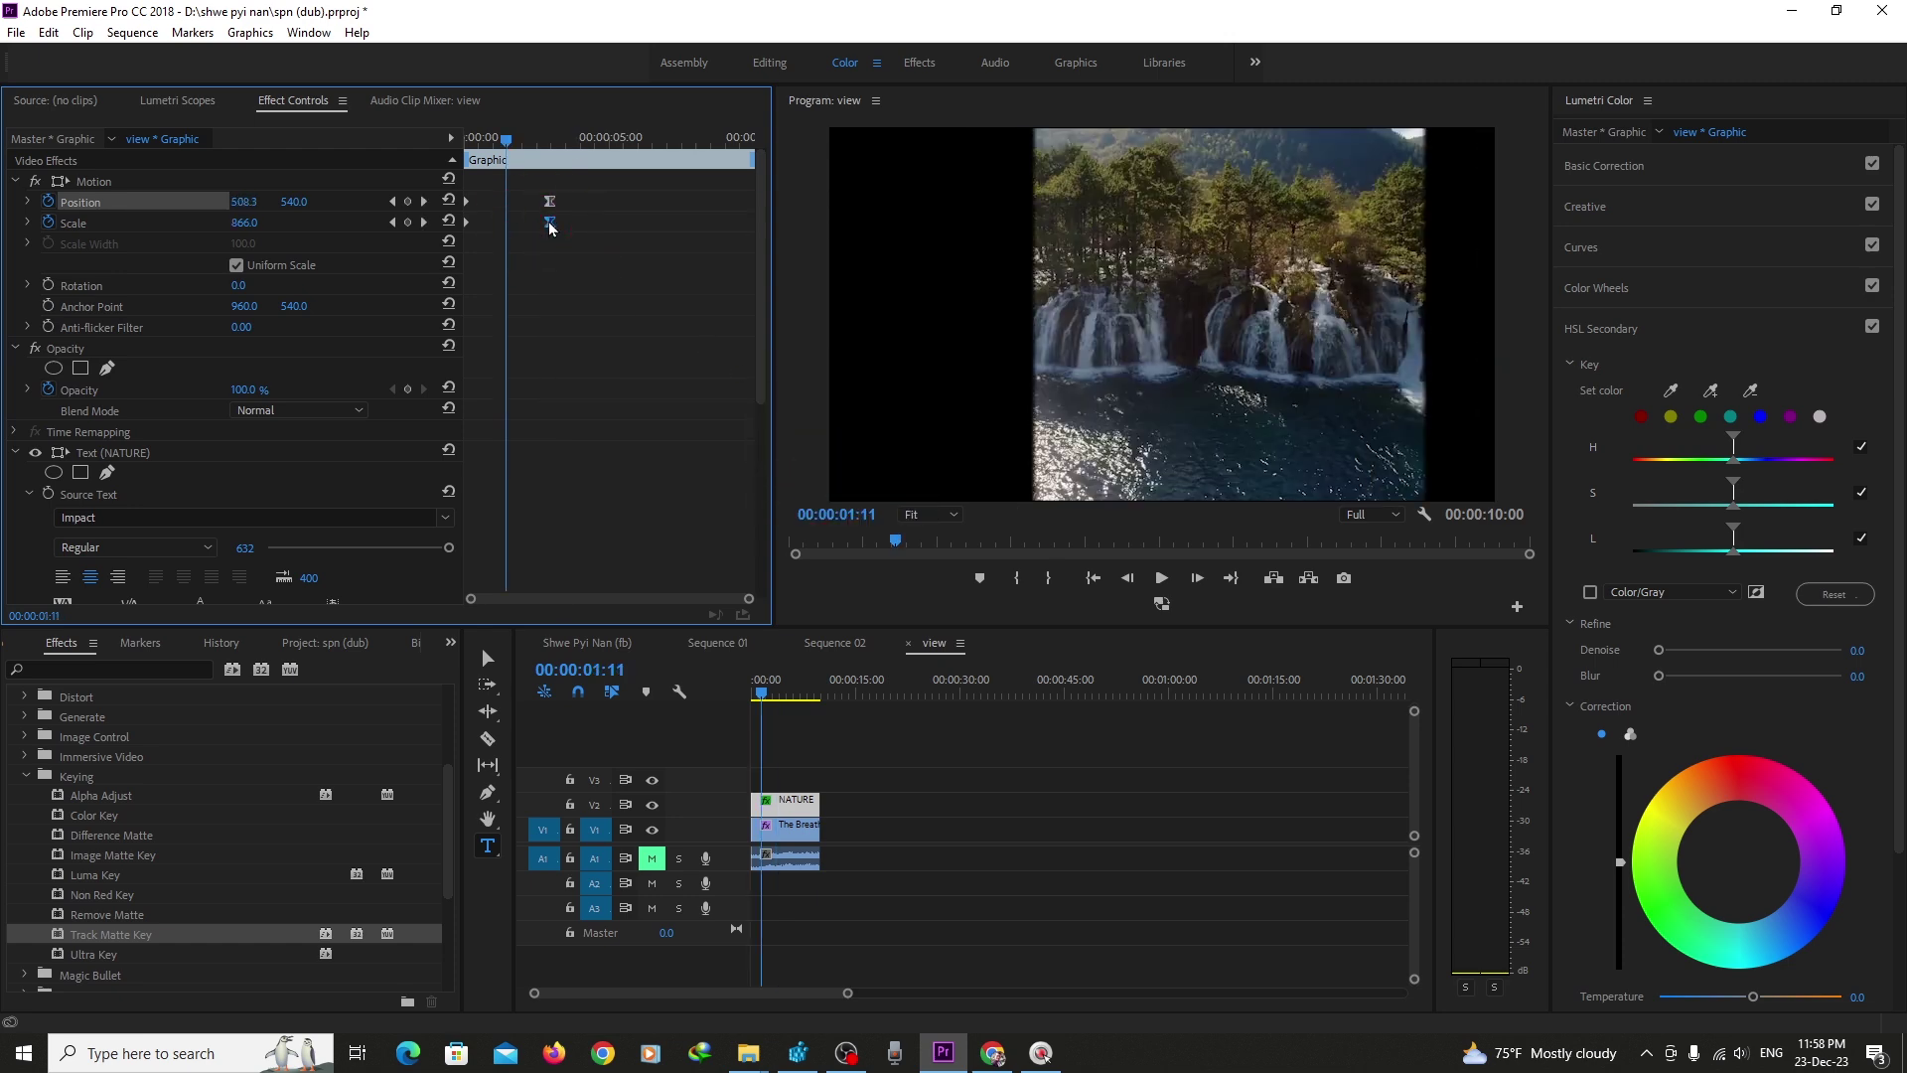
right_click(552, 228)
click(646, 499)
- Play the sequence from the start to review the eased zoom-out of the NATURE text
key(space)
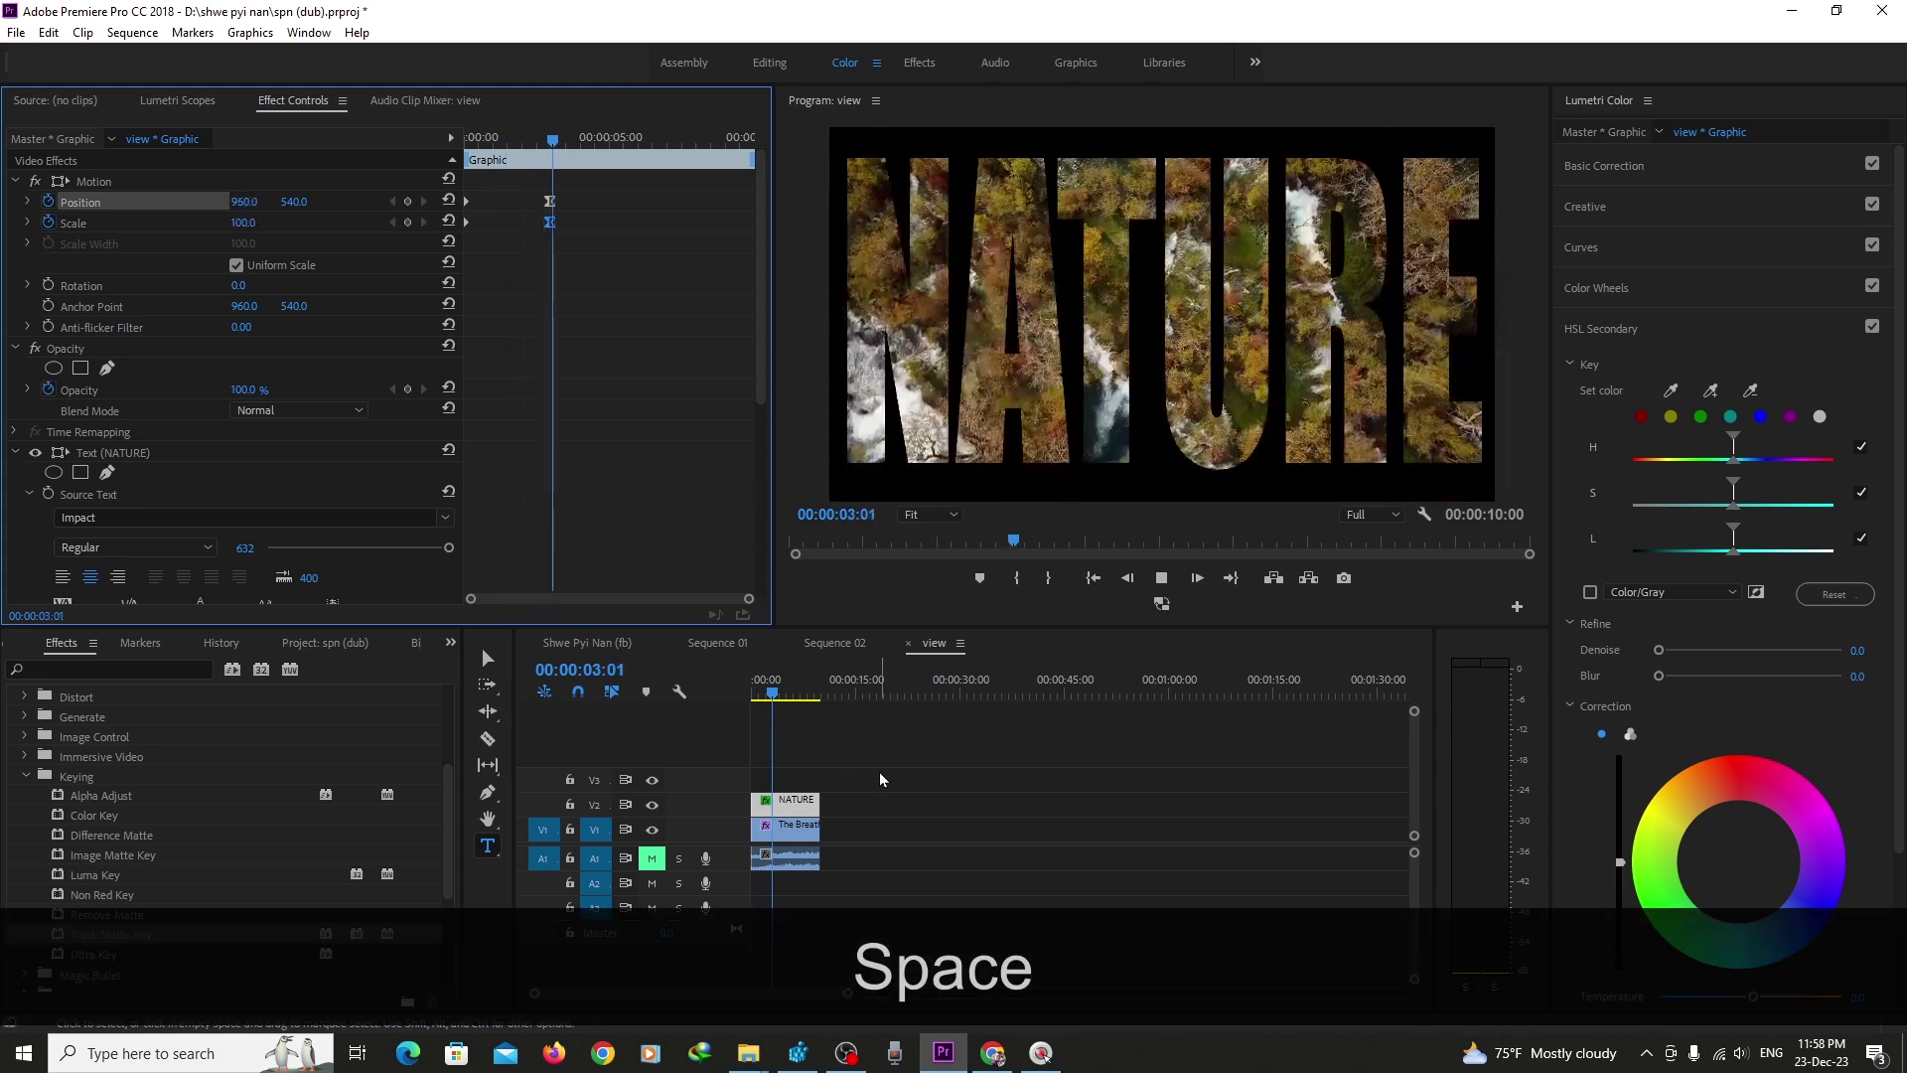
key(space)
click(776, 696)
drag(775, 698, 755, 695)
key(space)
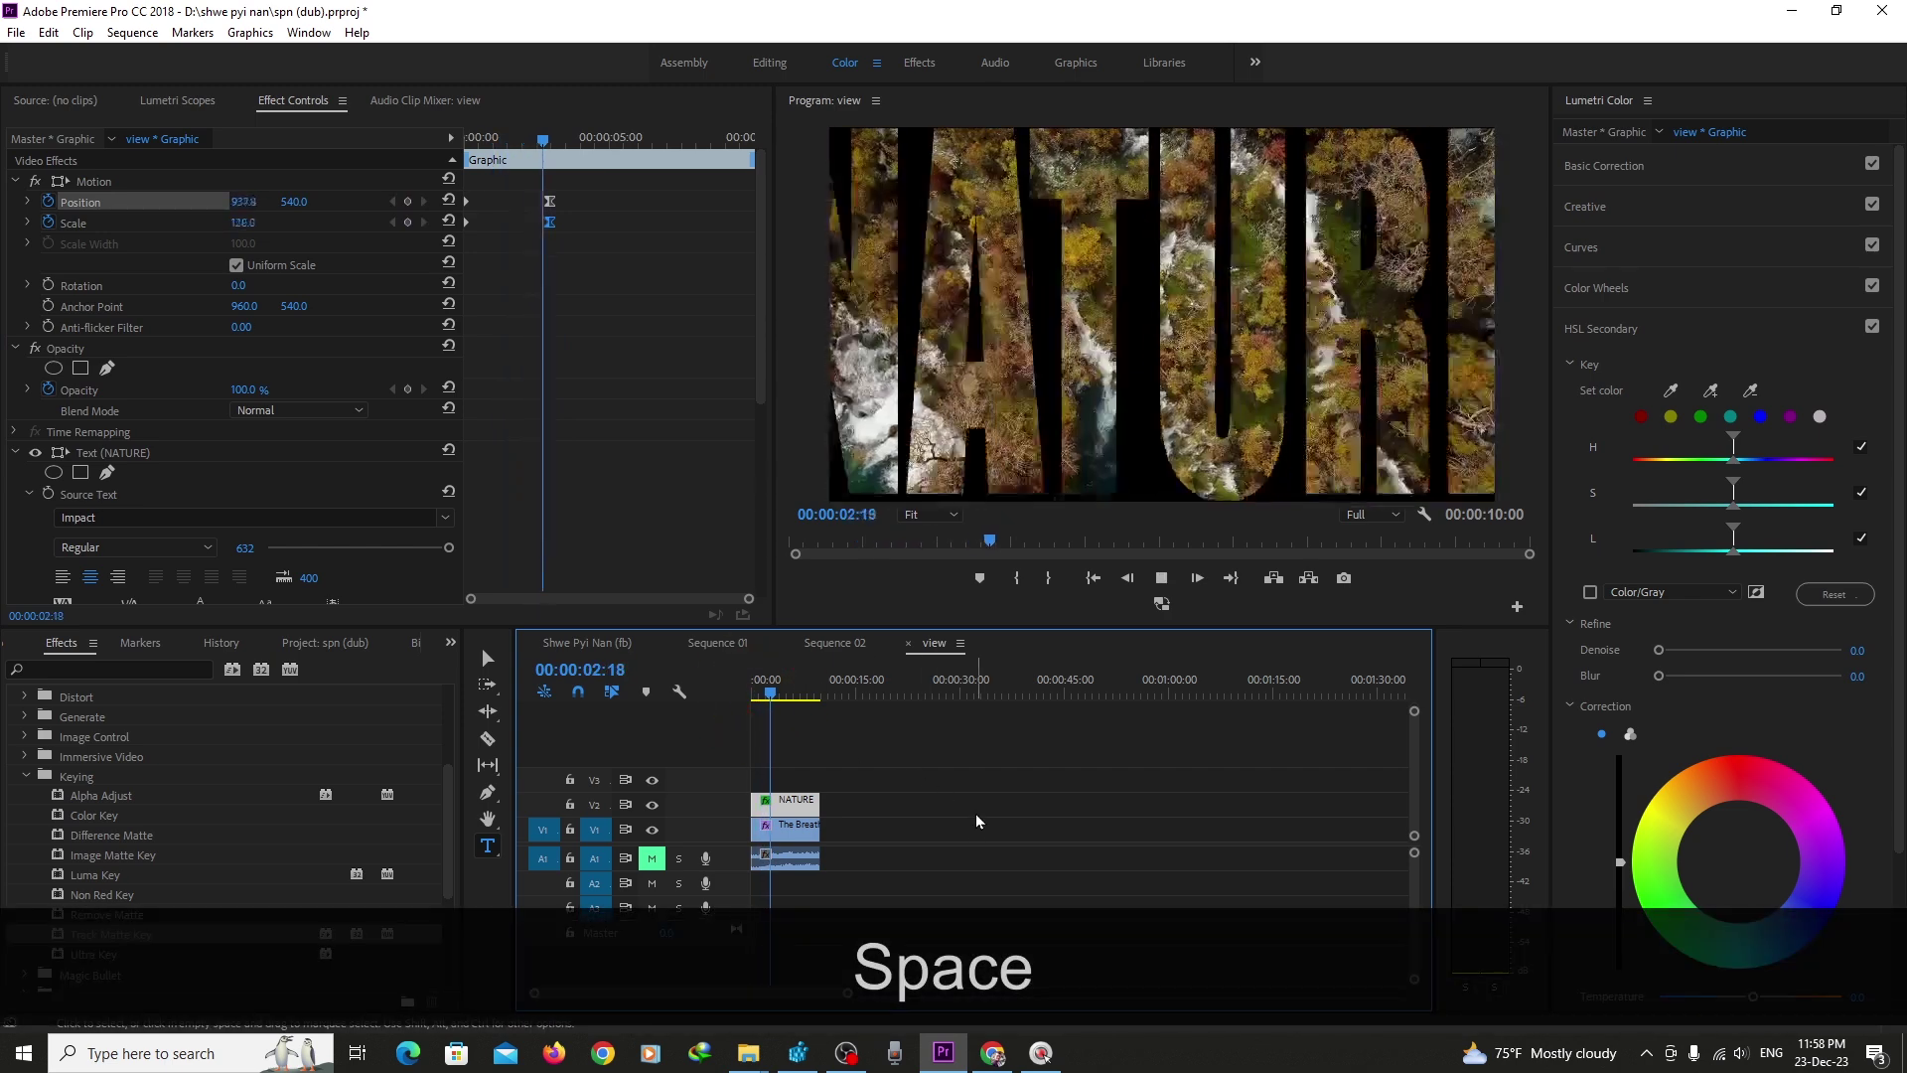
key(space)
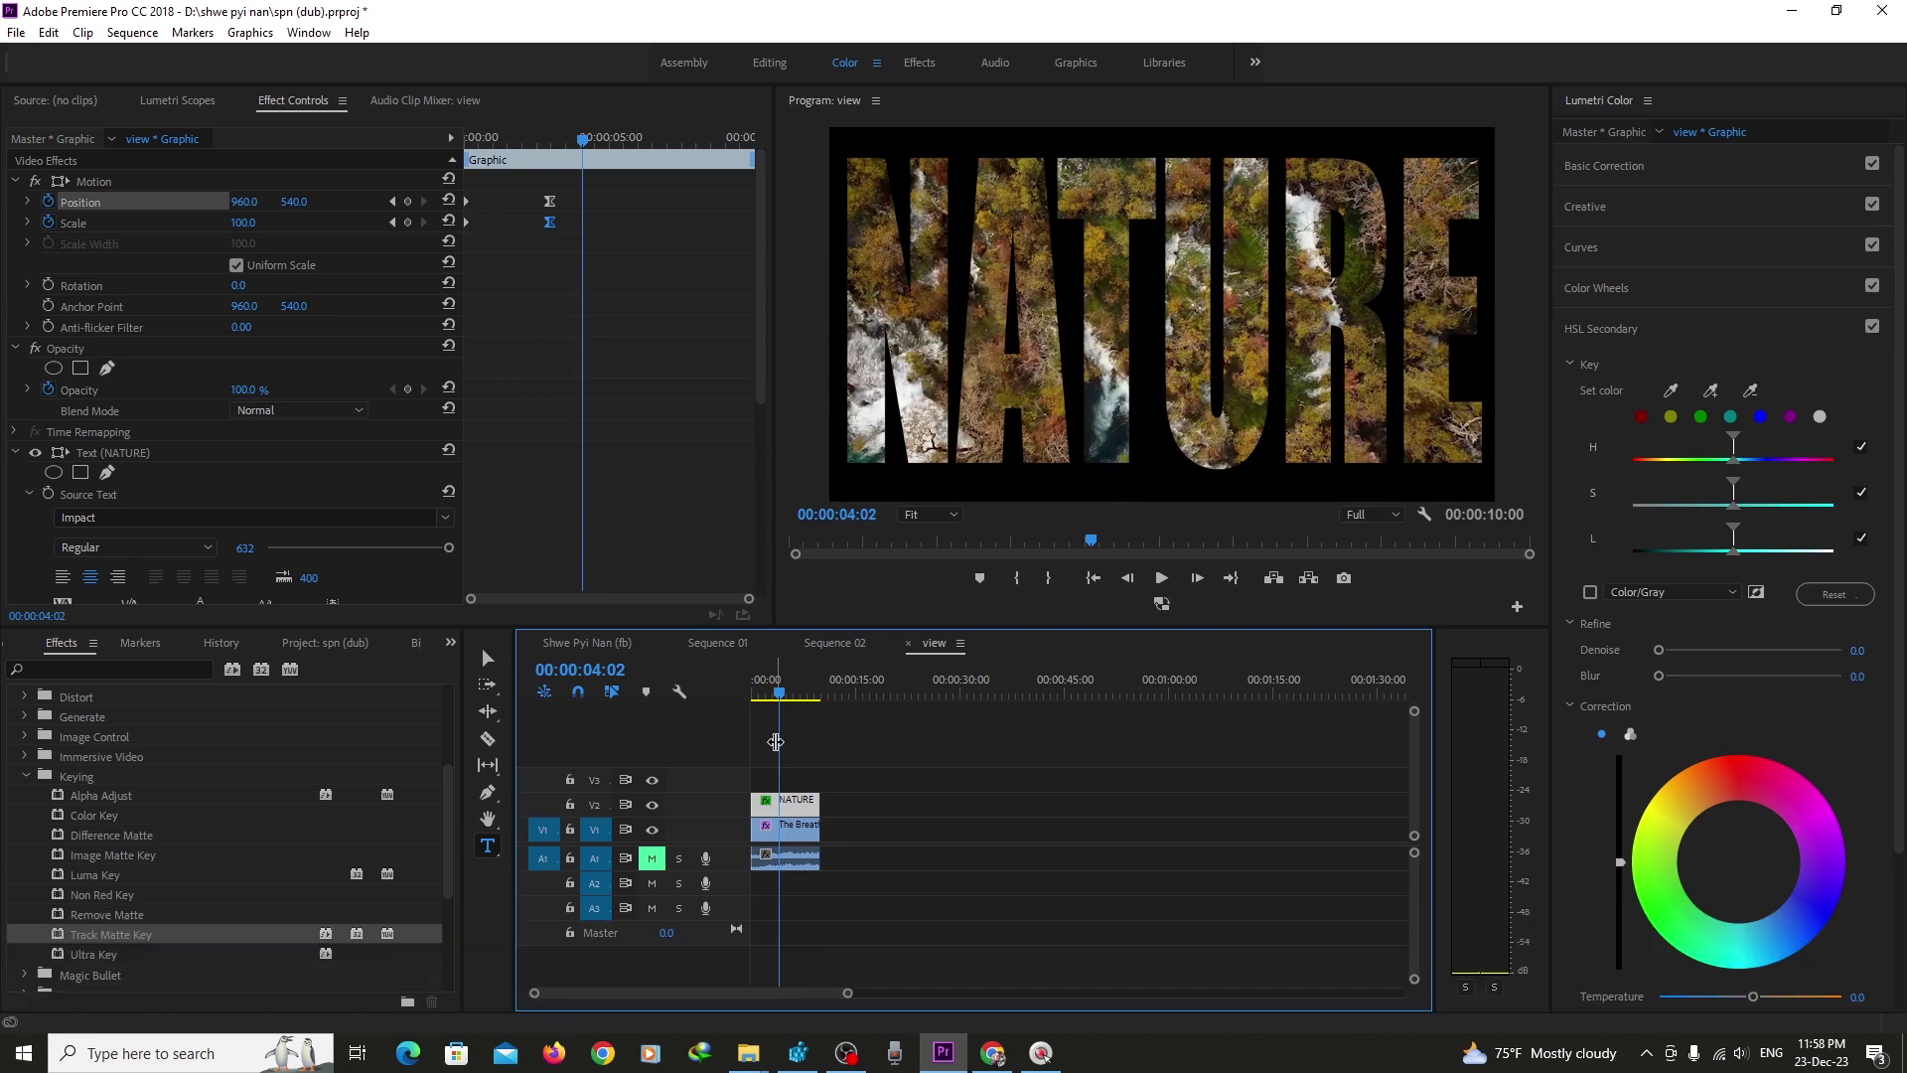
drag(783, 697, 755, 700)
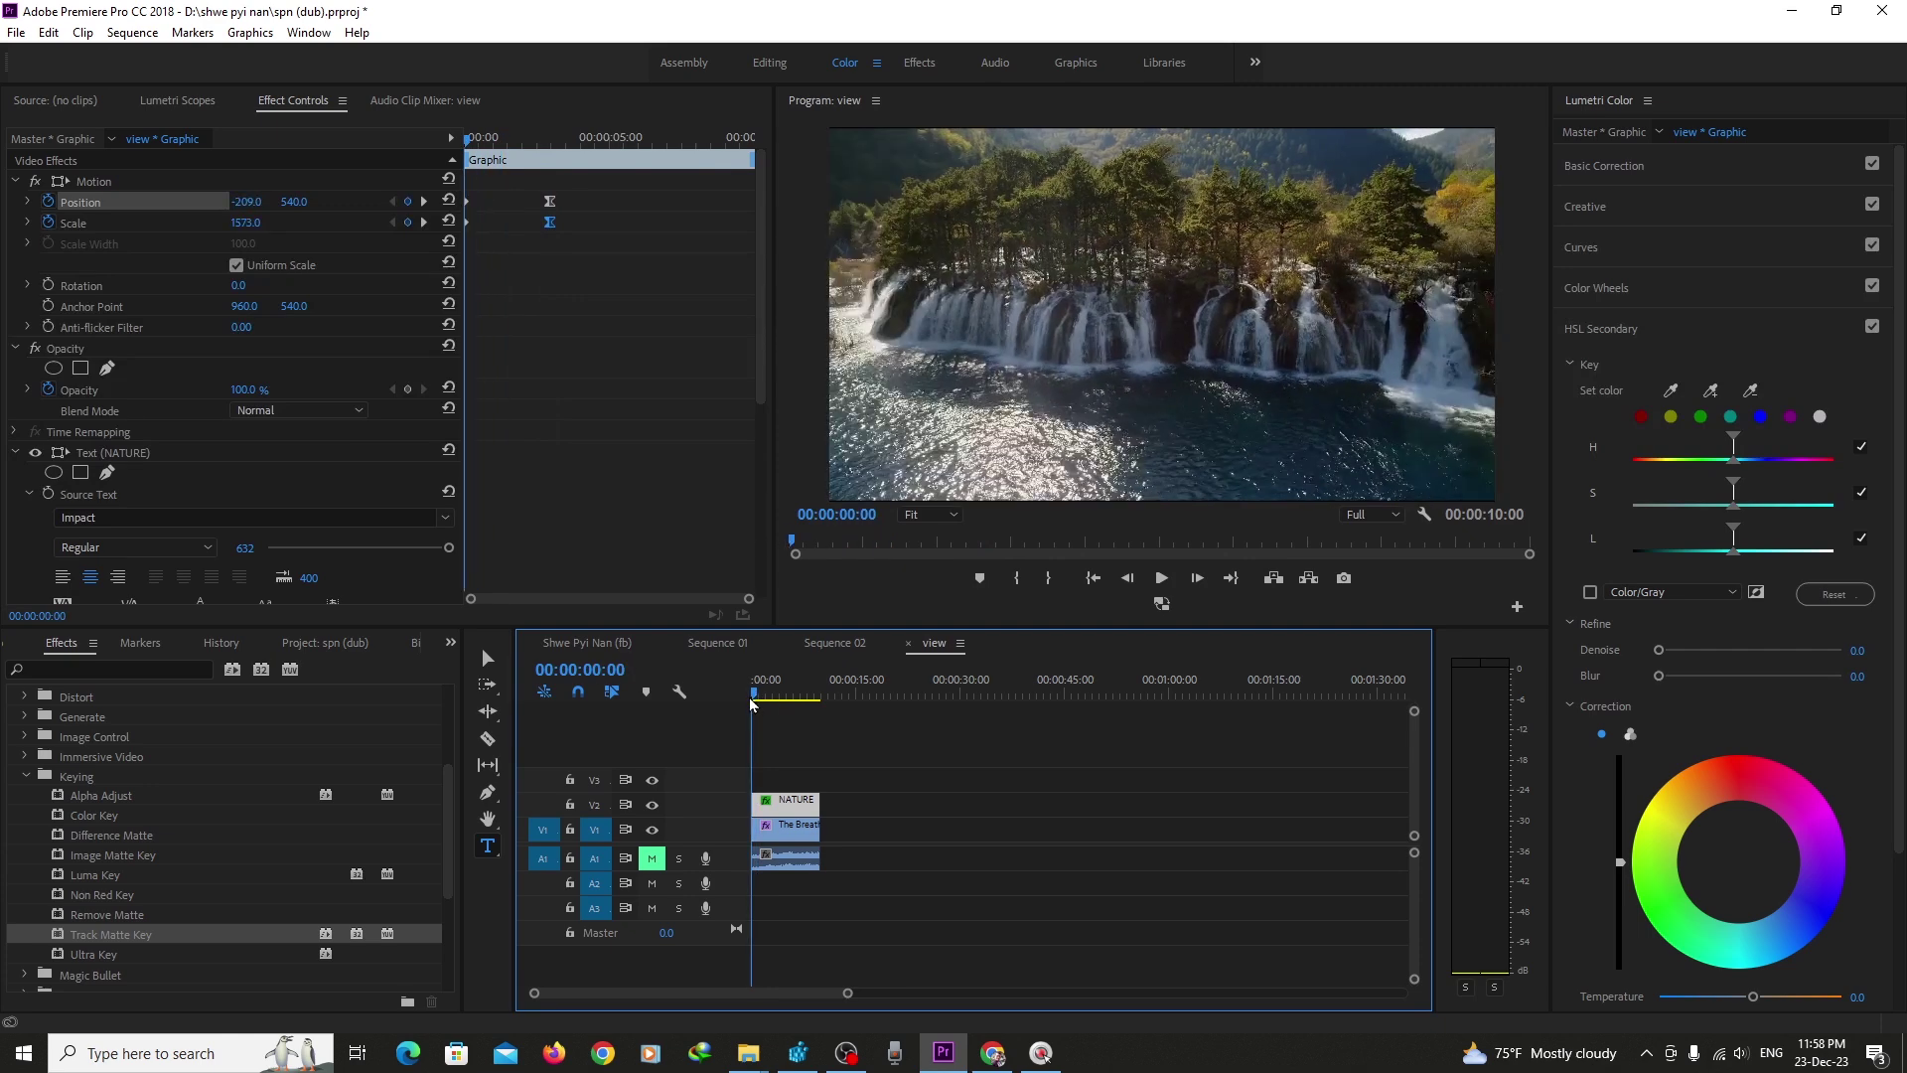
key(space)
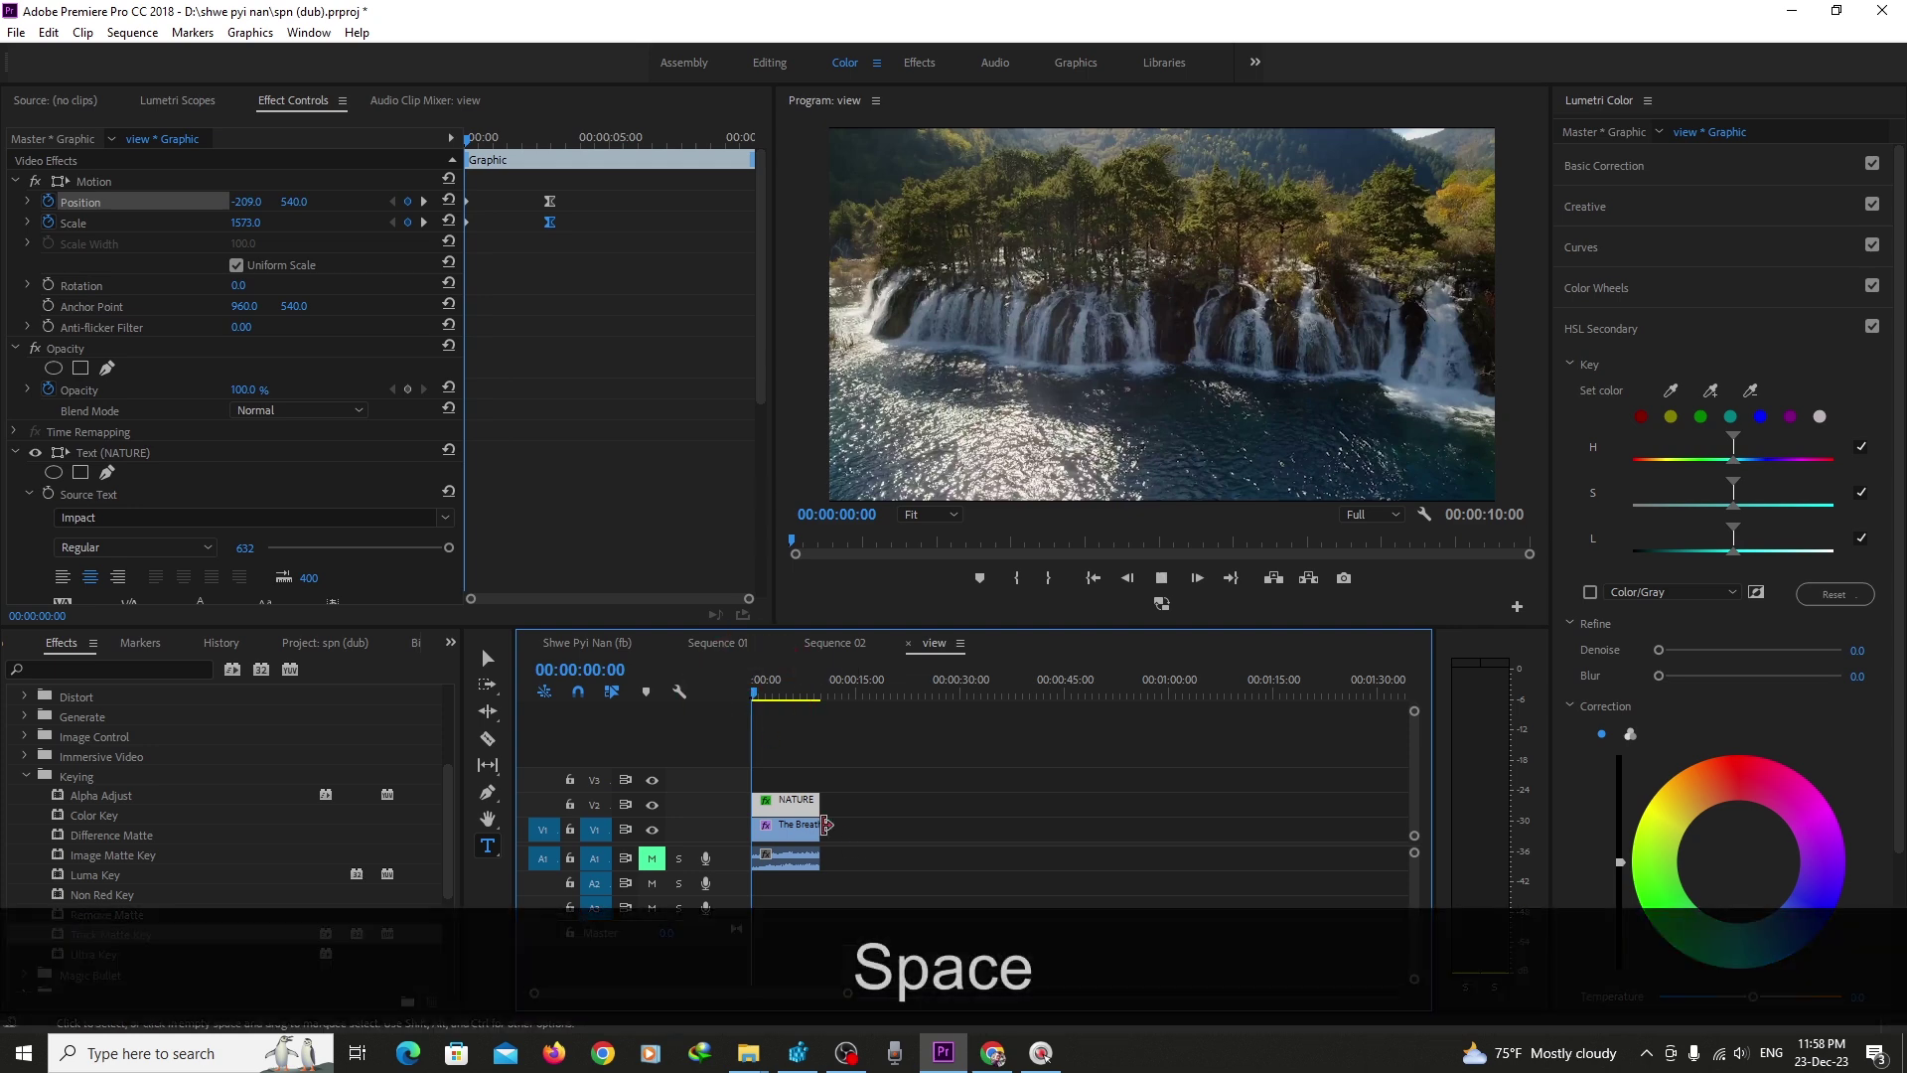
click(554, 236)
key(space)
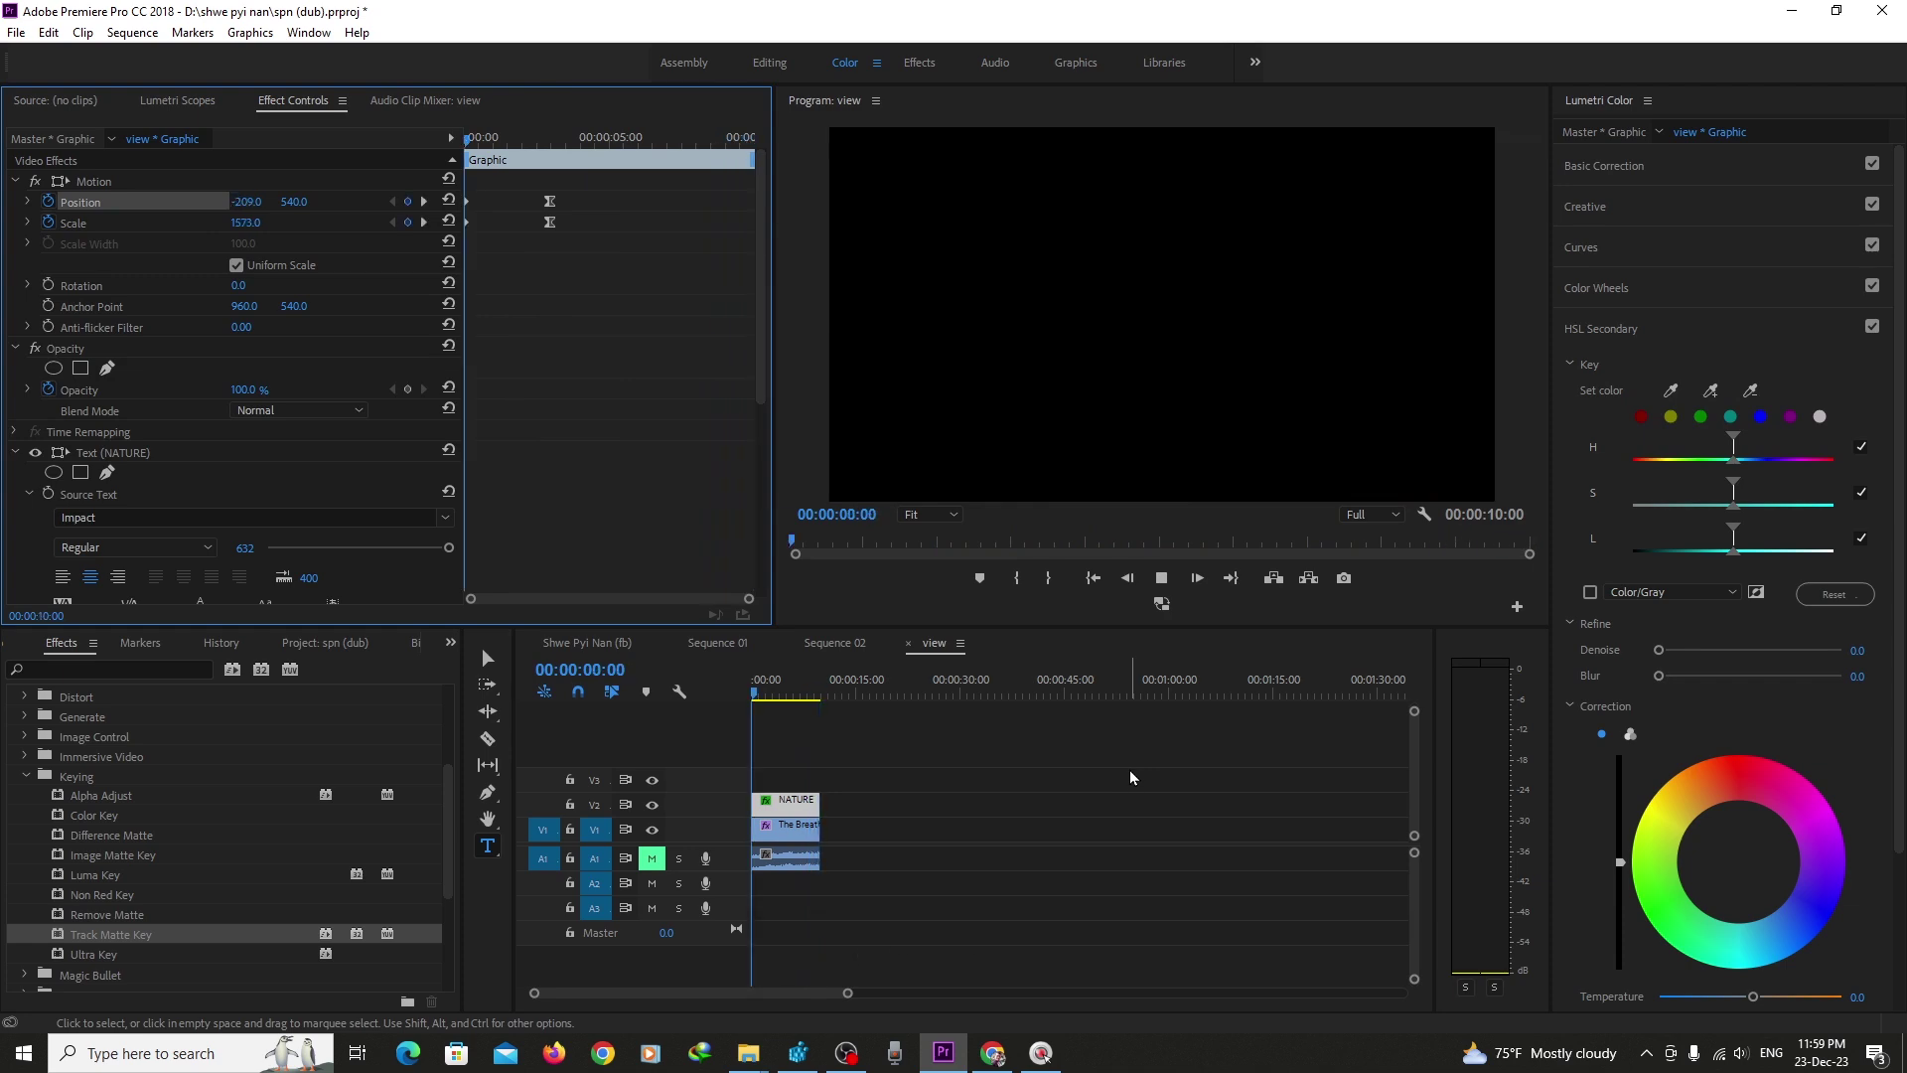
key(space)
- Park the playhead at 00:00:05:21 and move the NATURE graphic from track V2 up to V3
click(806, 687)
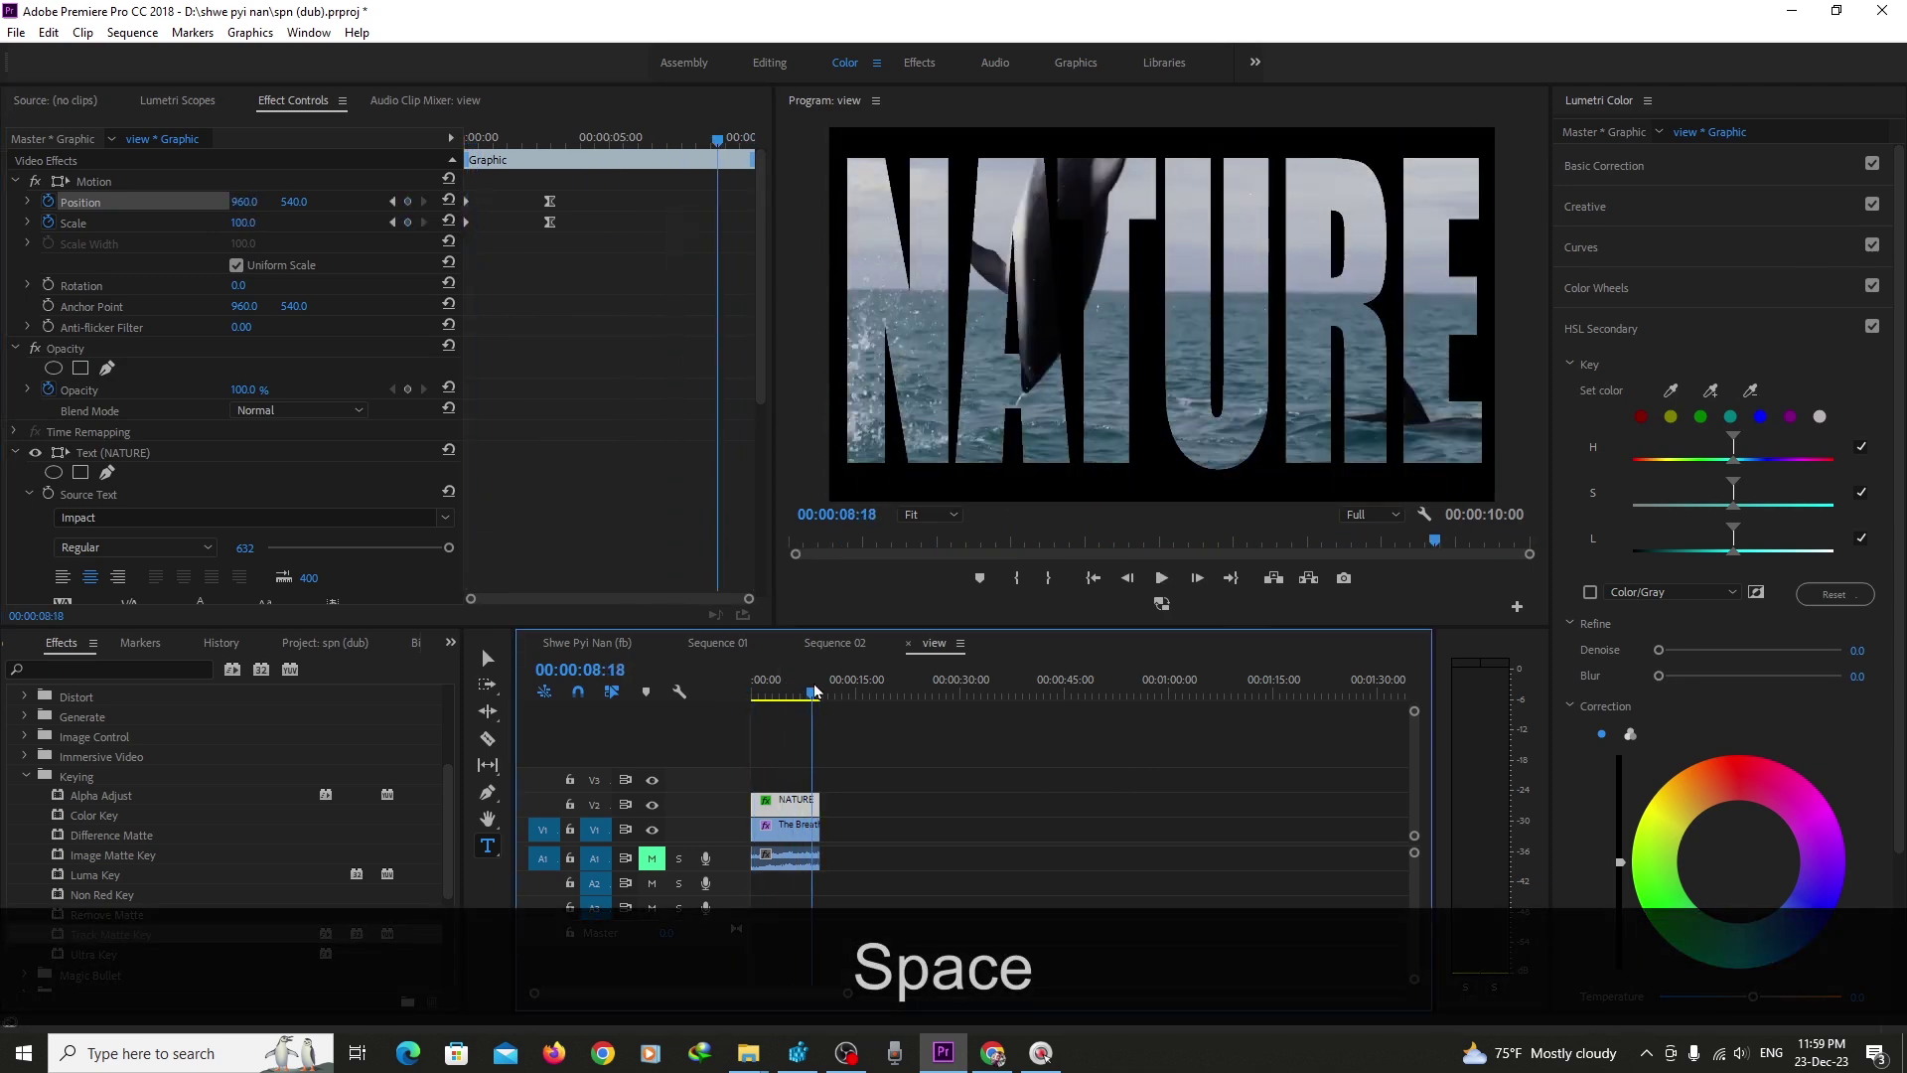
click(792, 687)
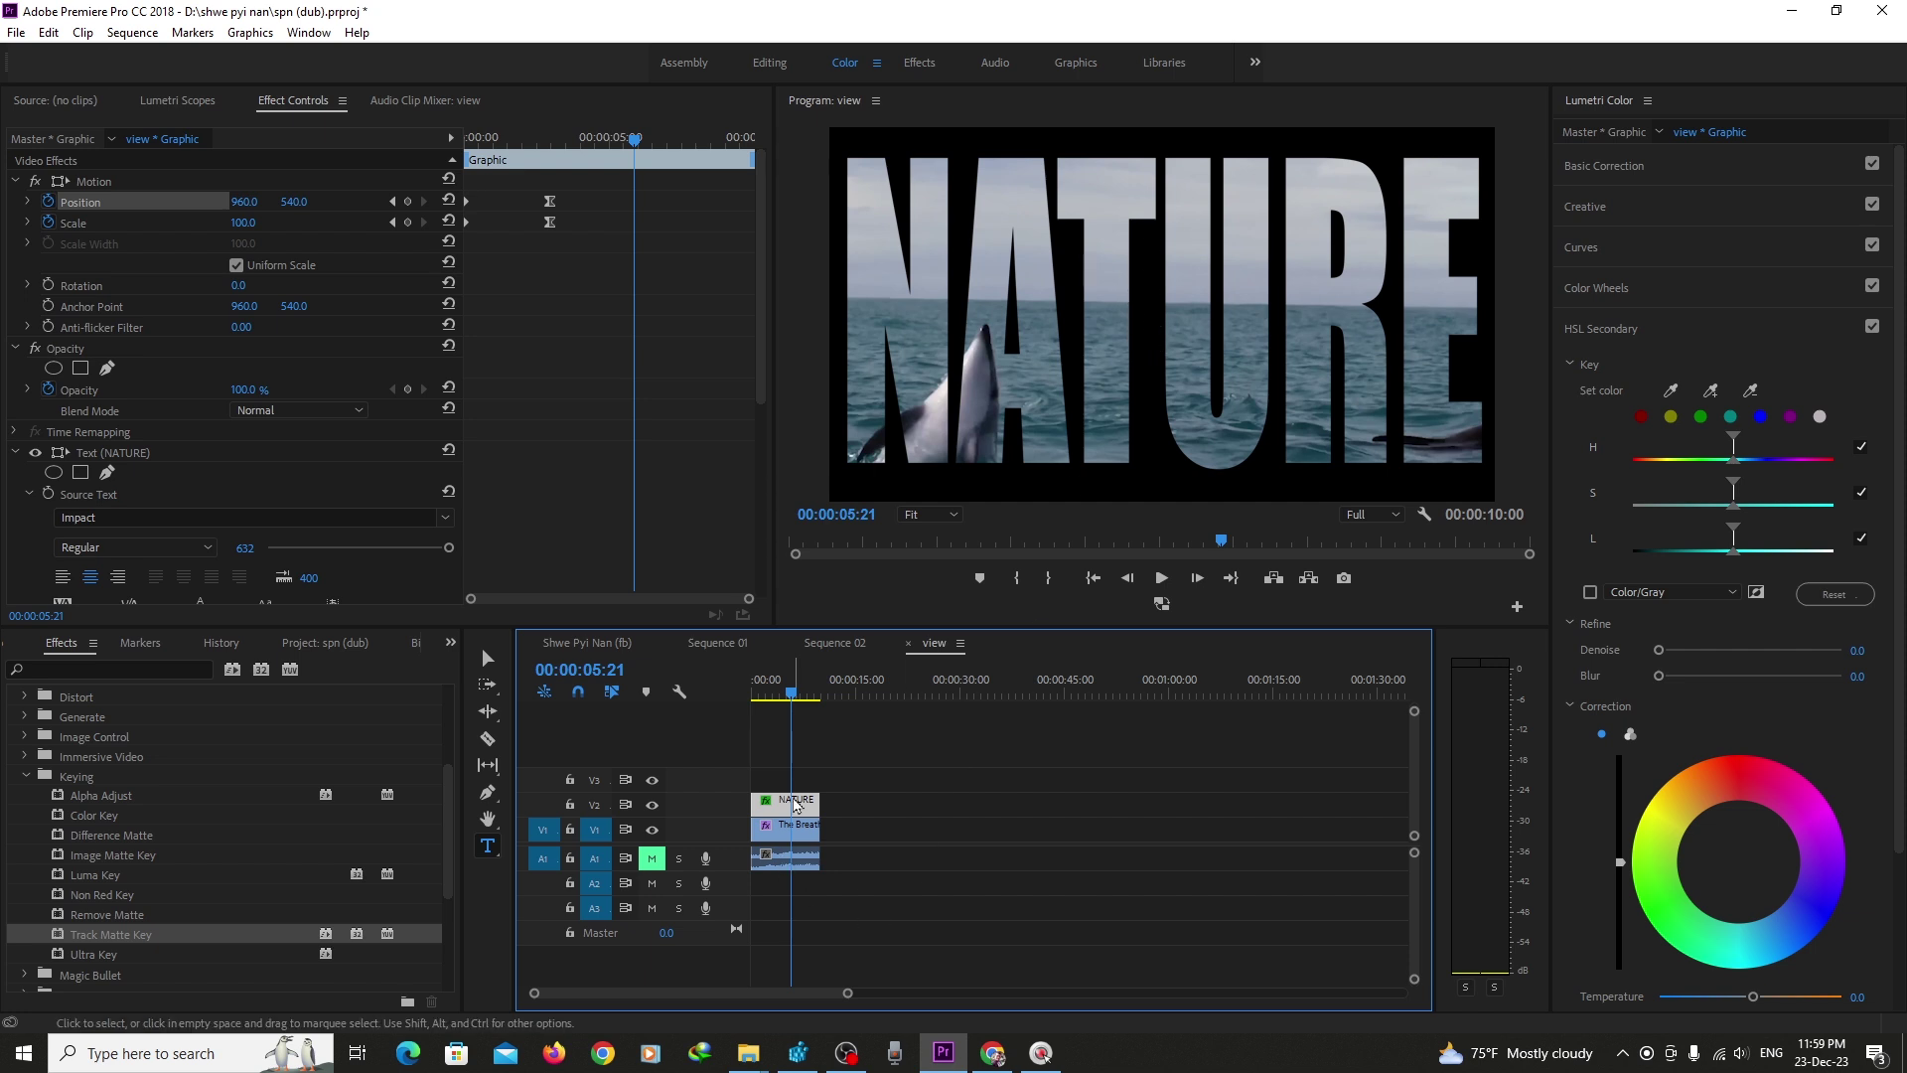
drag(792, 812, 792, 788)
click(832, 861)
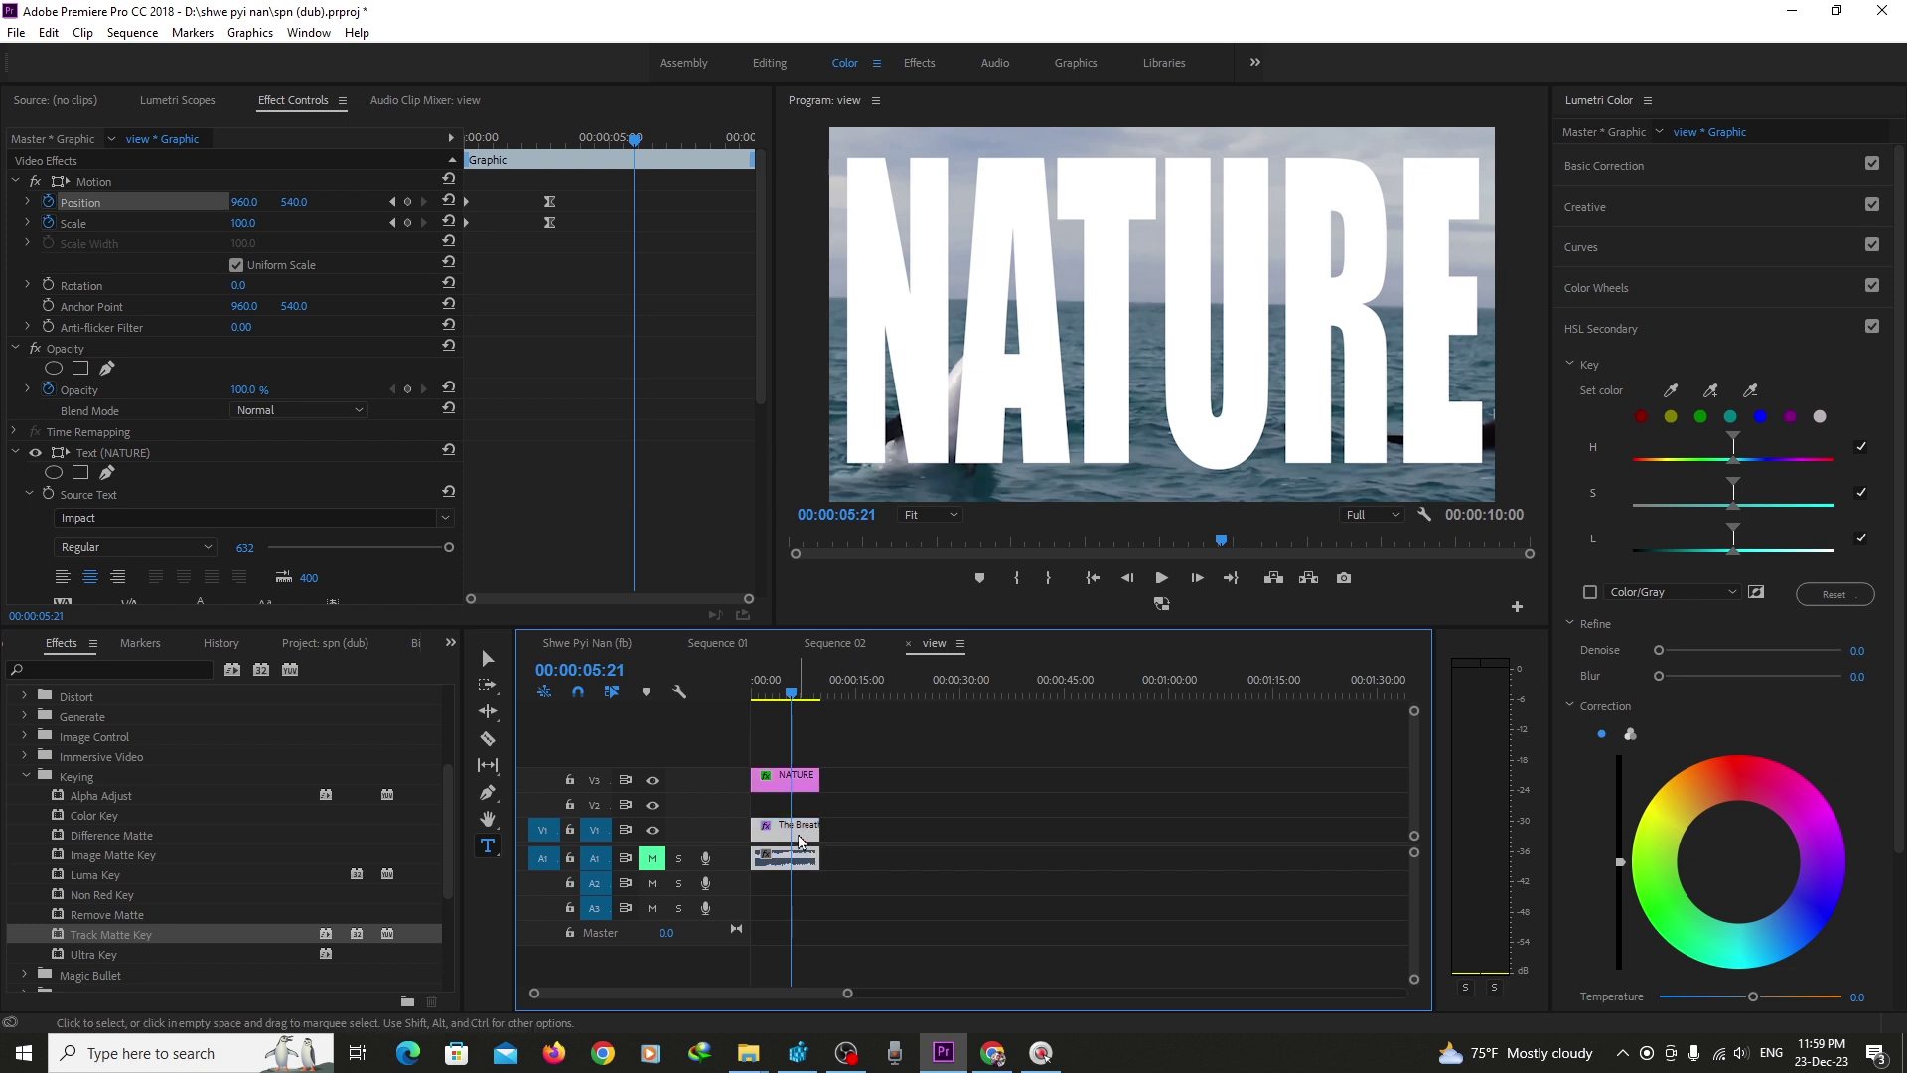
- Duplicate only the video of the Breathtaking Beauty of Nature clip onto V2 and set the copy's Track Matte Key matte to Video 3
click(879, 831)
click(800, 829)
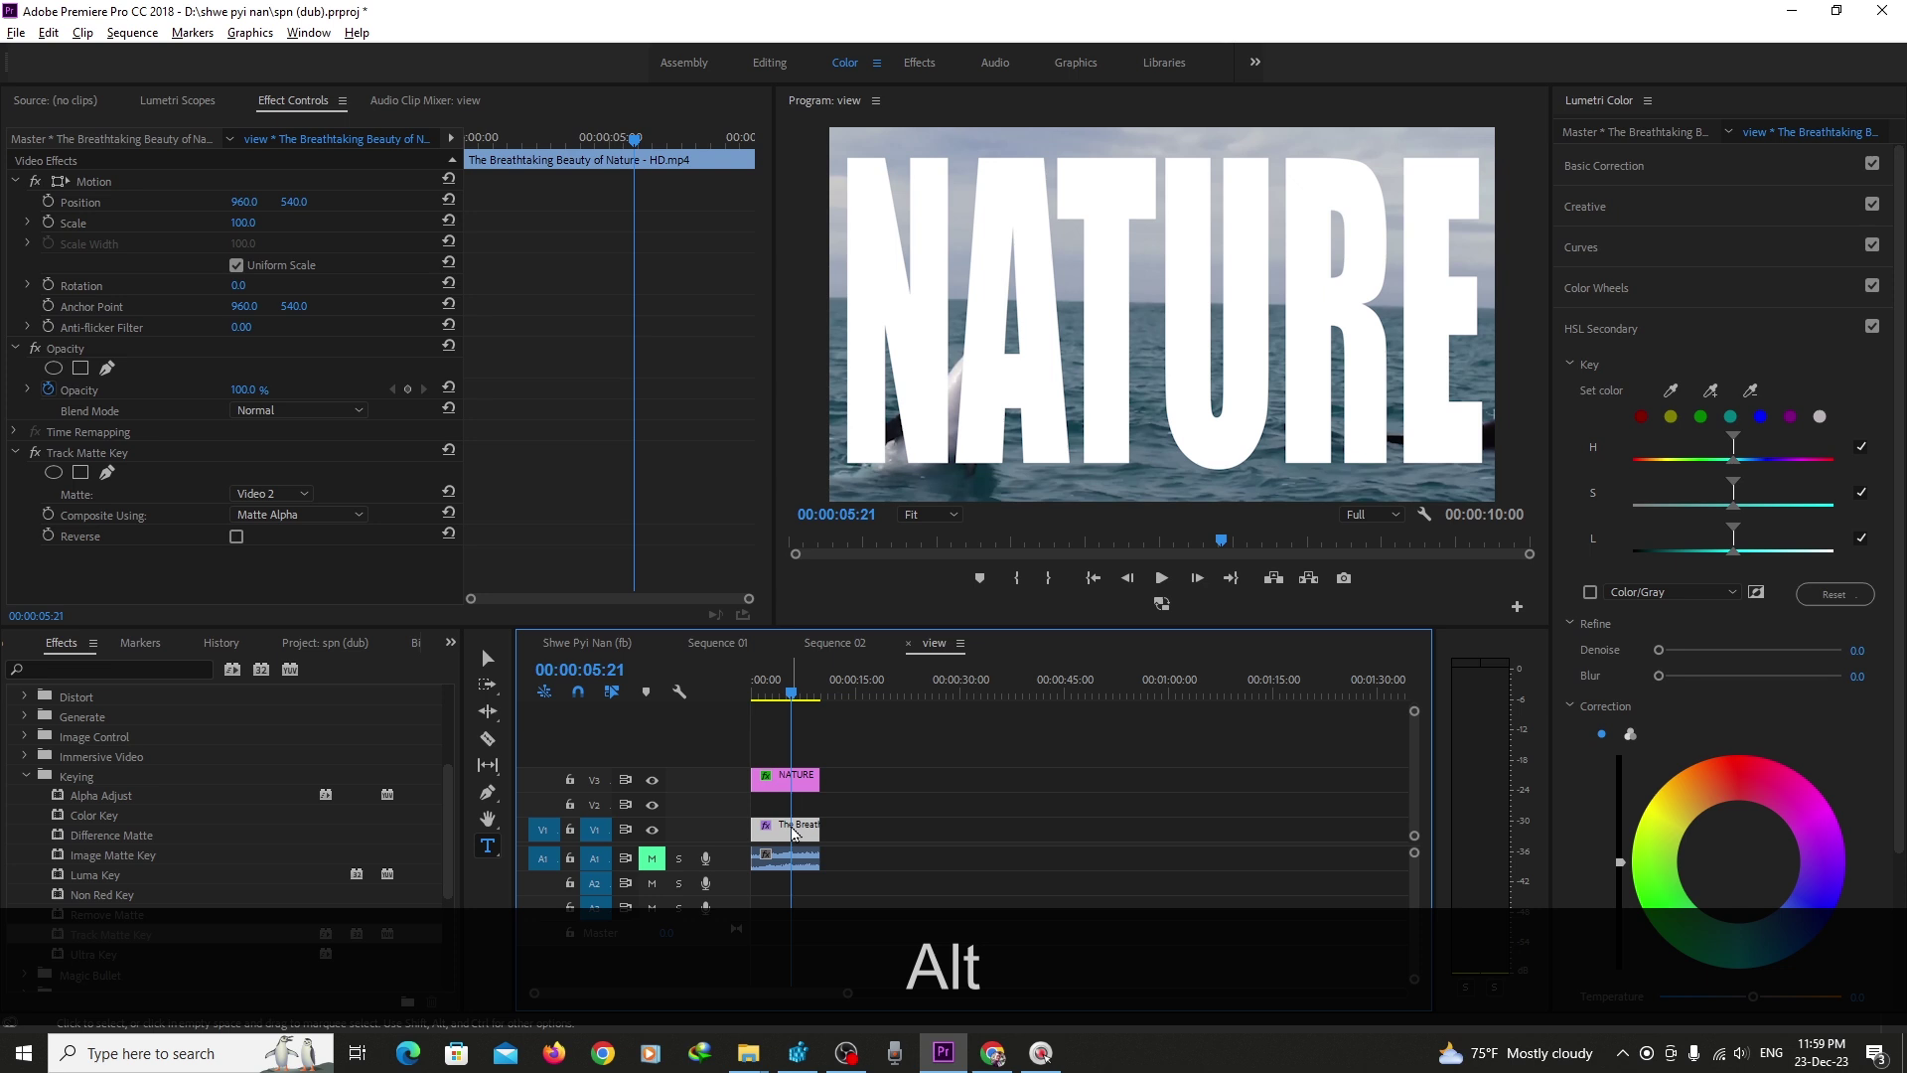
drag(794, 832, 795, 812)
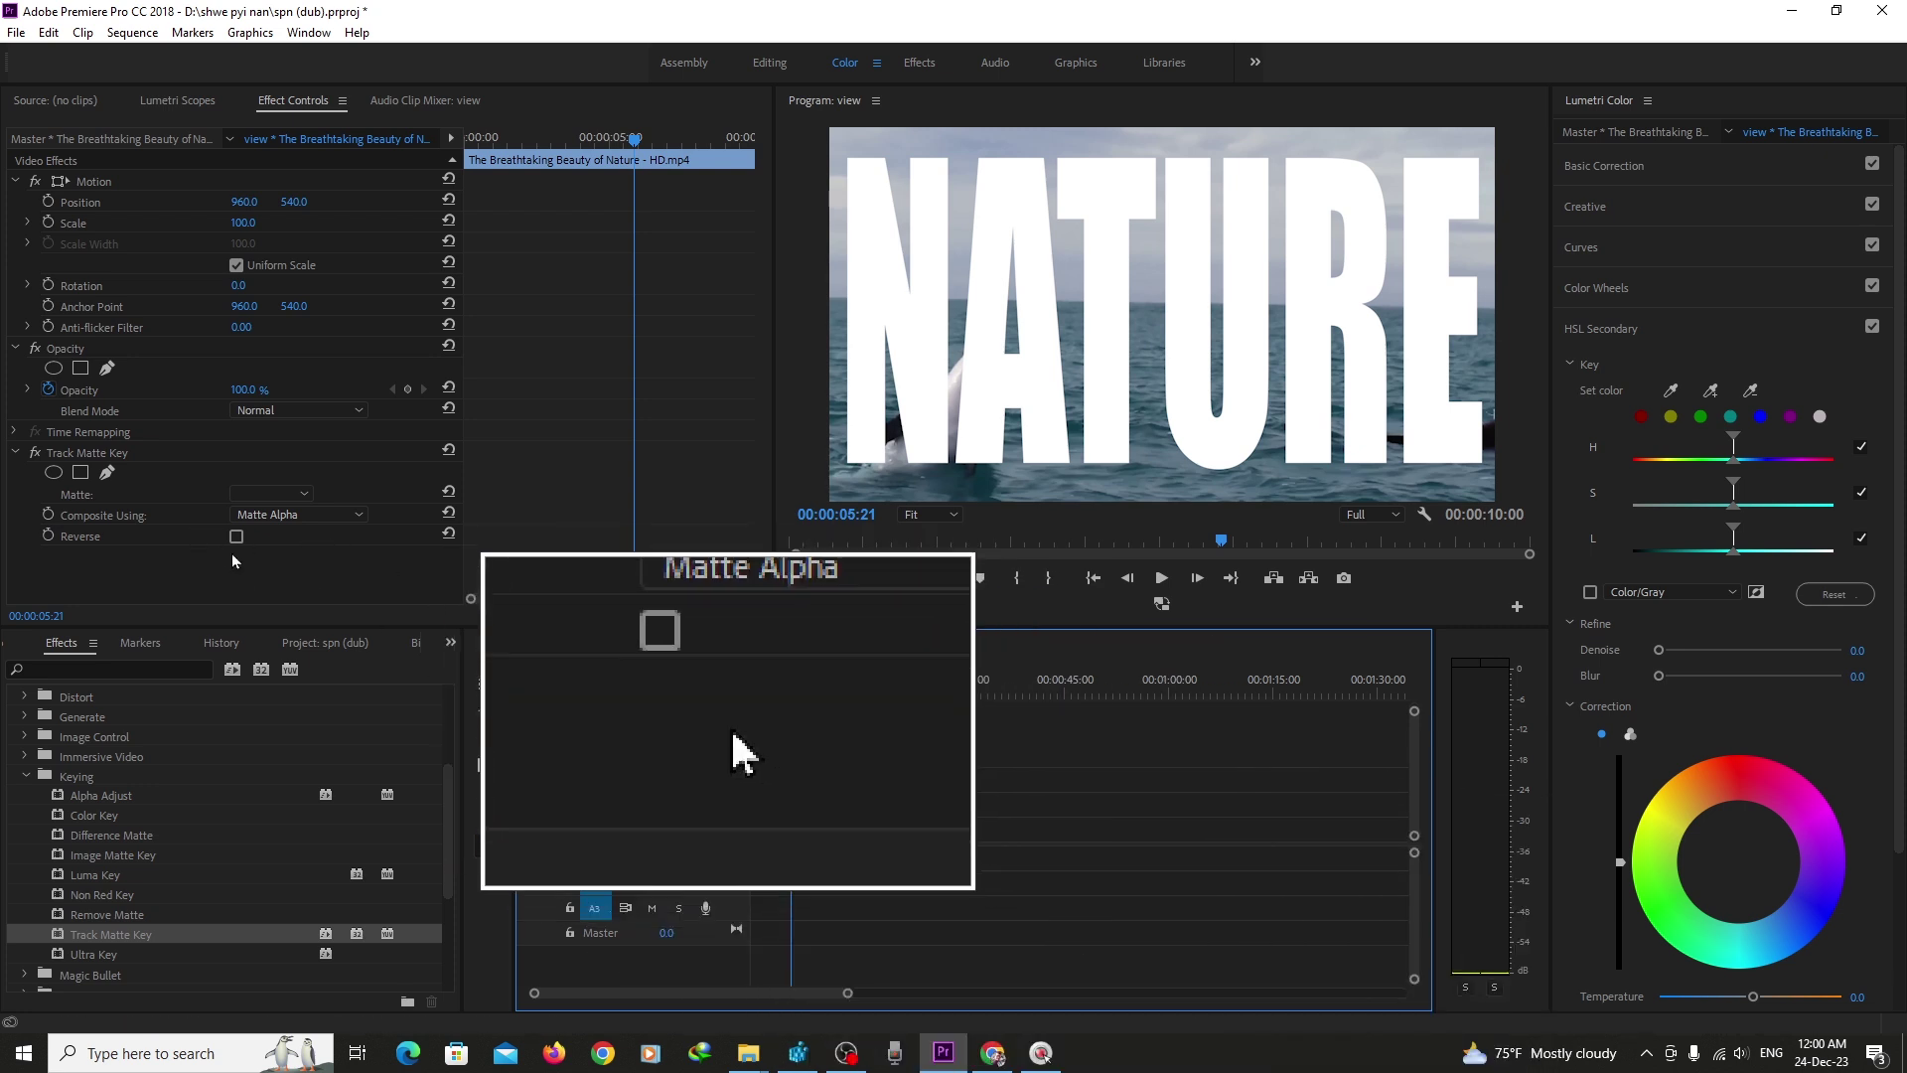
click(303, 494)
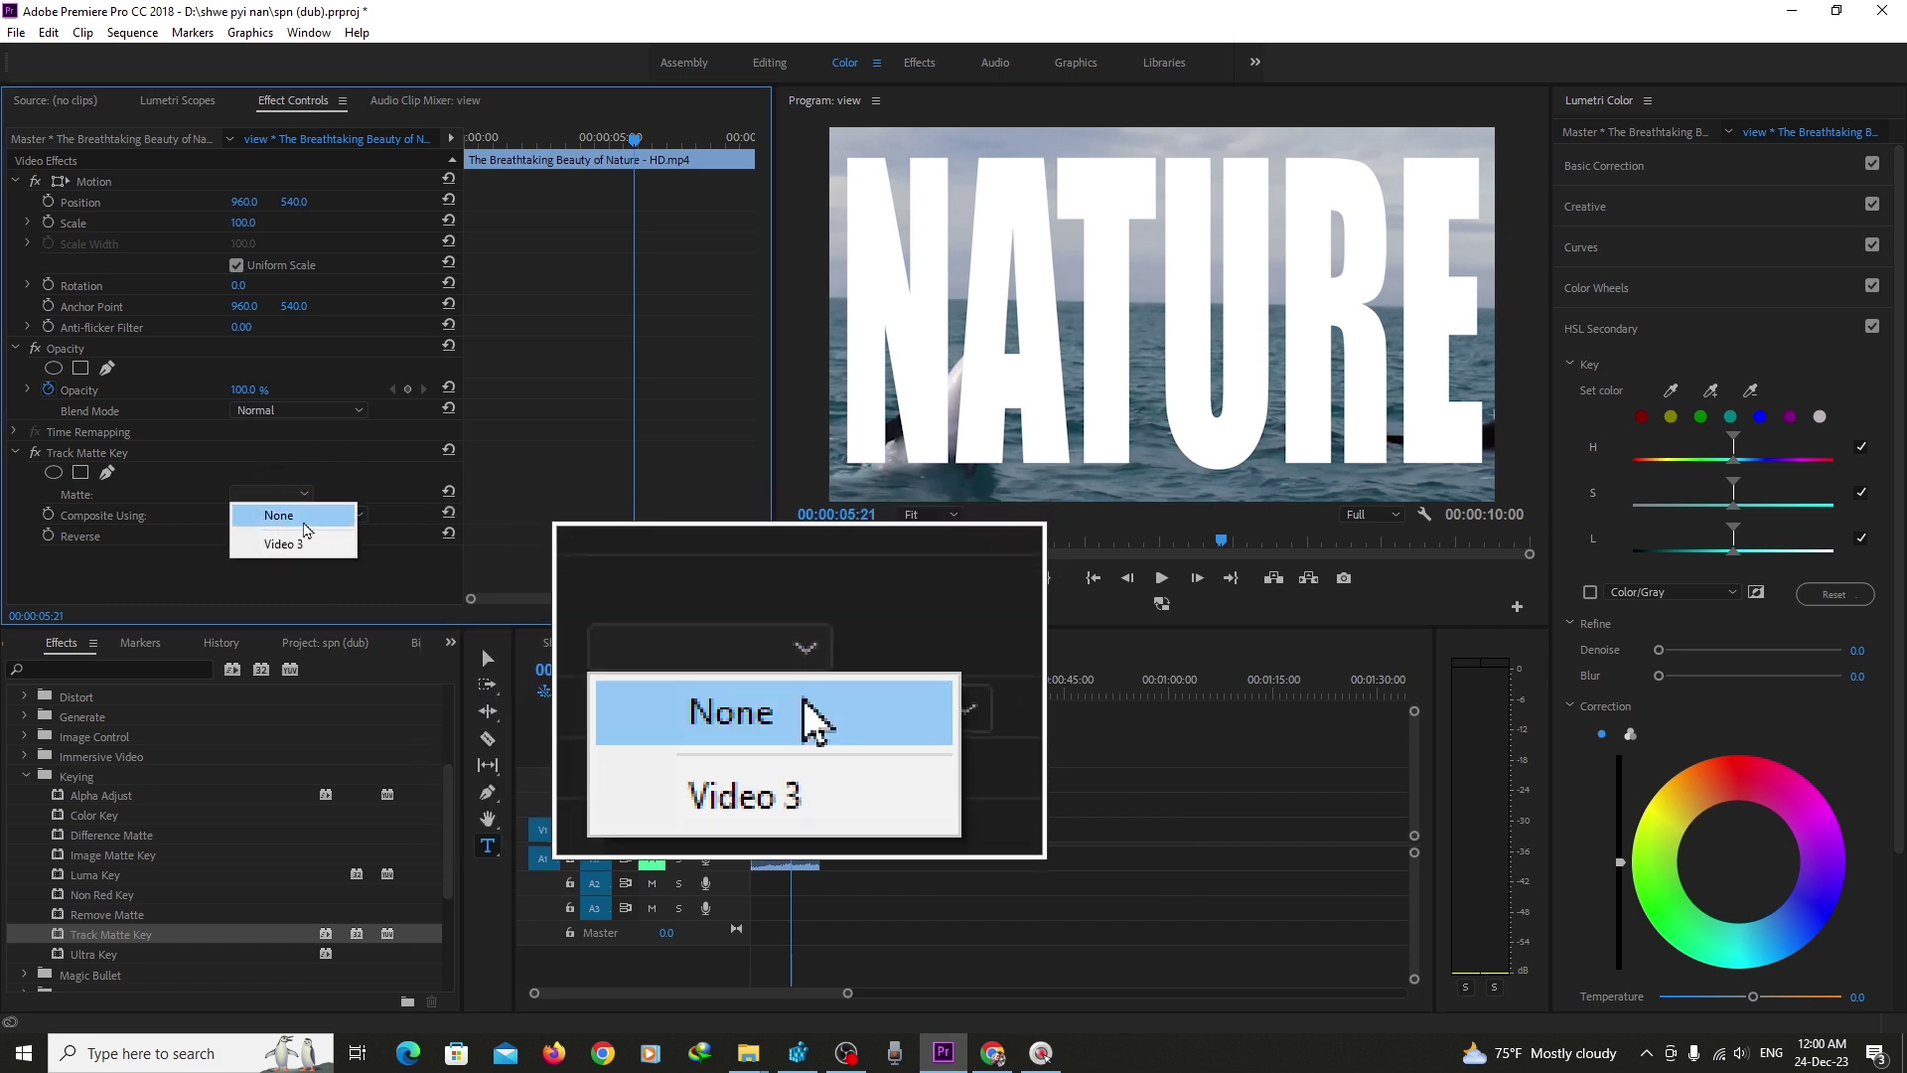
click(286, 543)
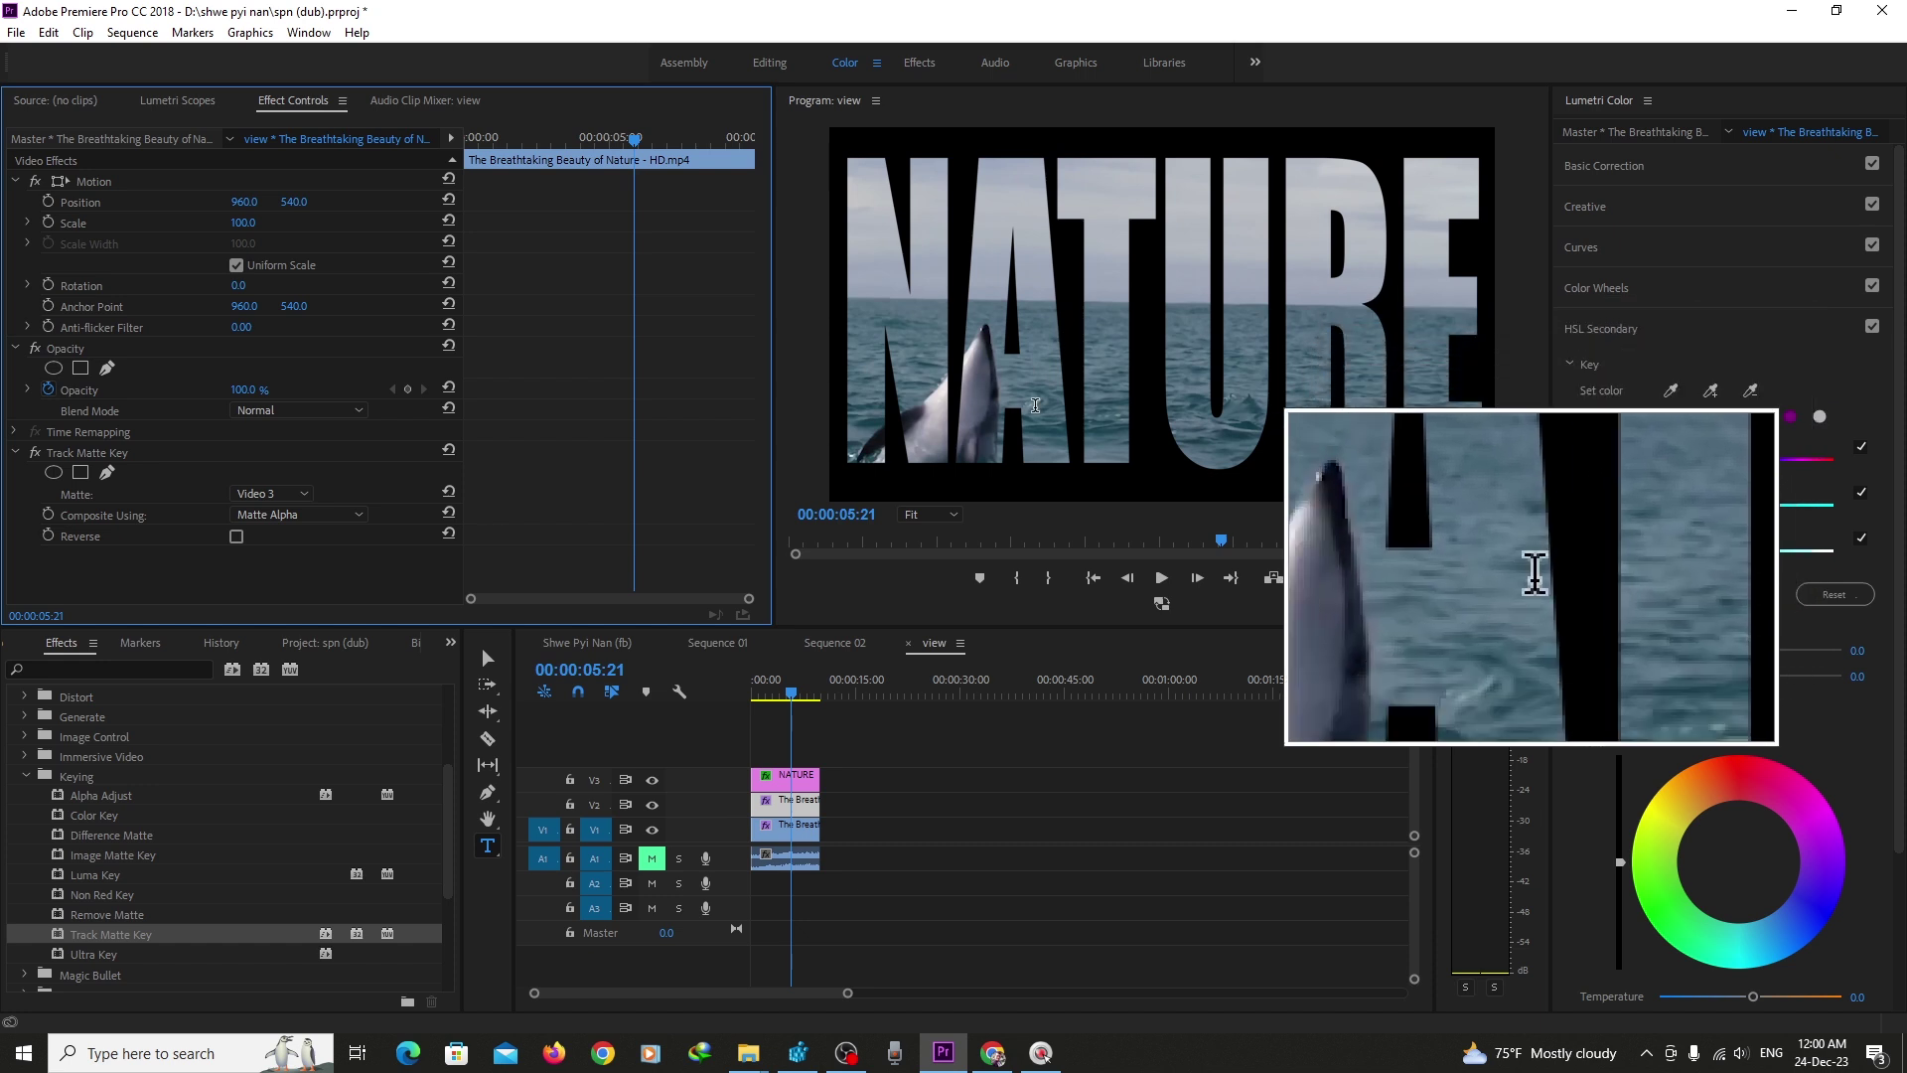
- Remove the Track Matte Key effect from the original Breathtaking Beauty of Nature clip on V1
click(795, 826)
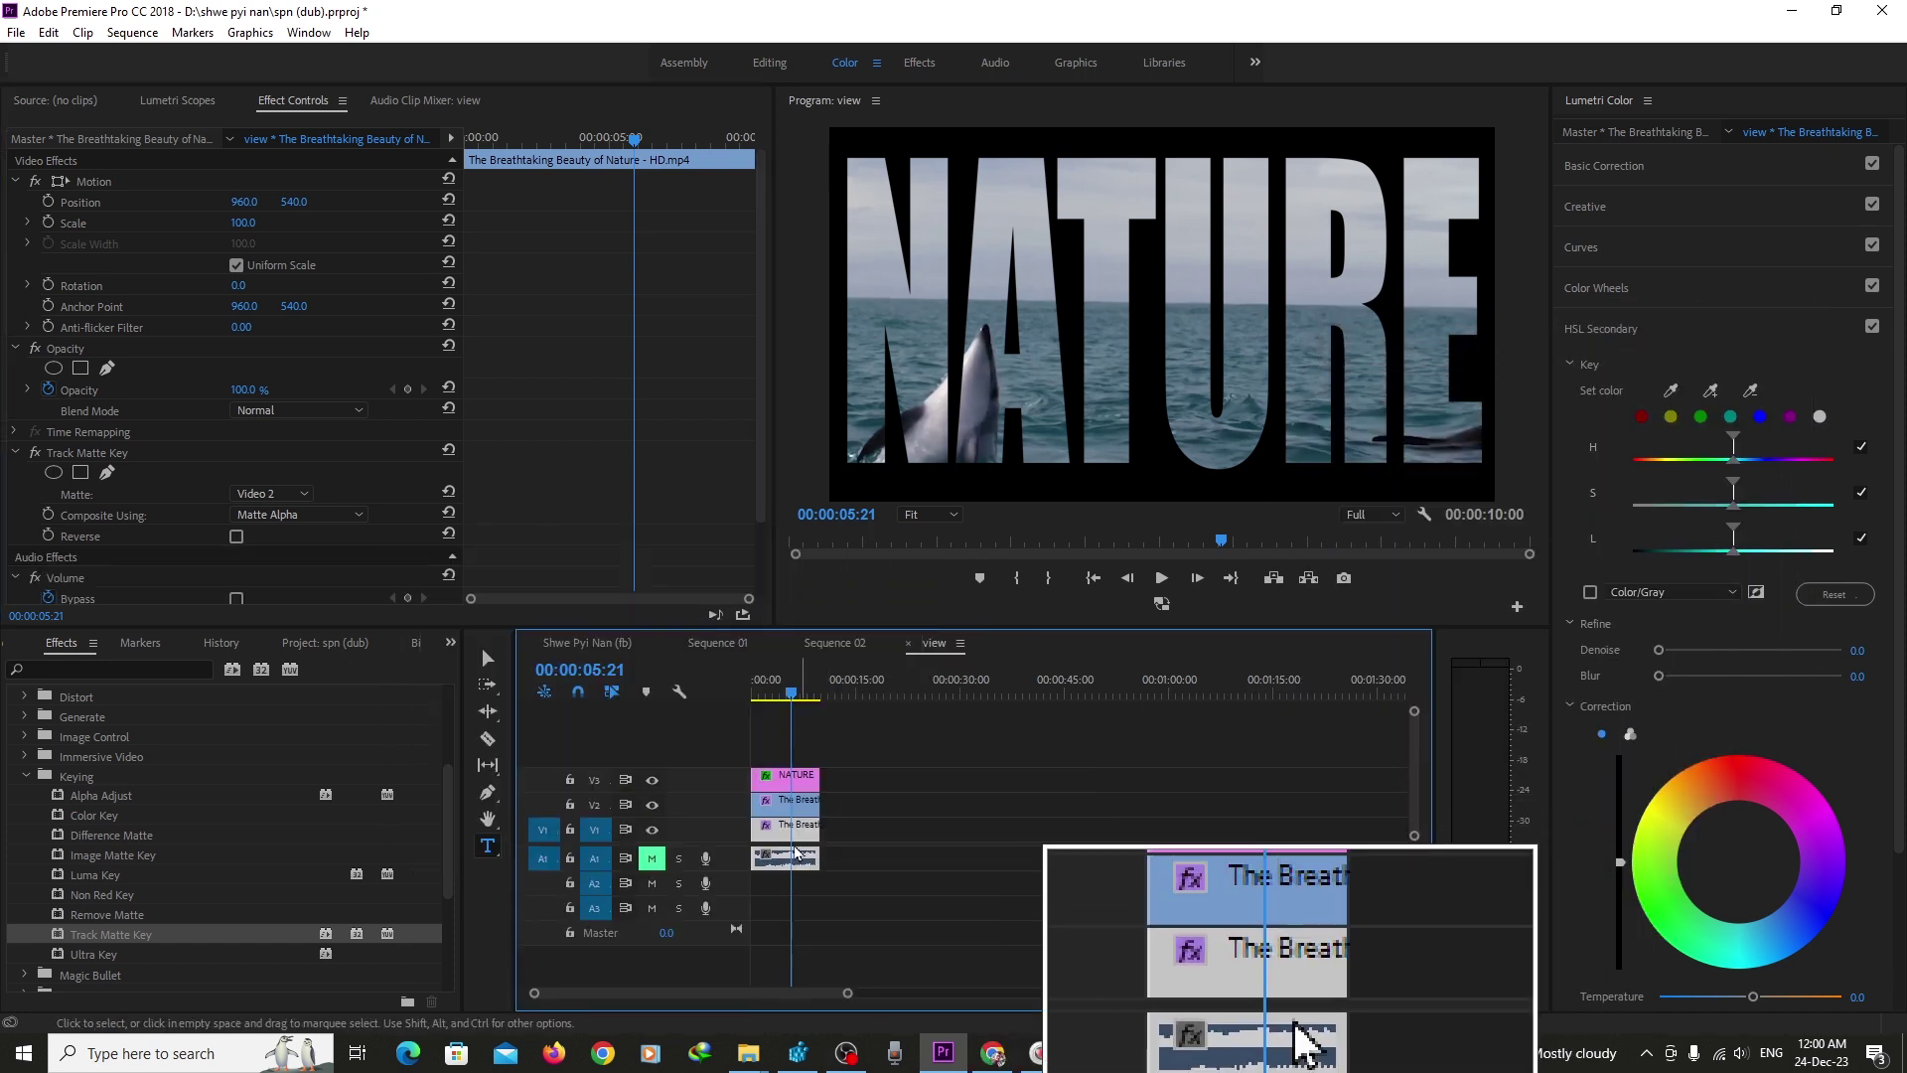
click(99, 455)
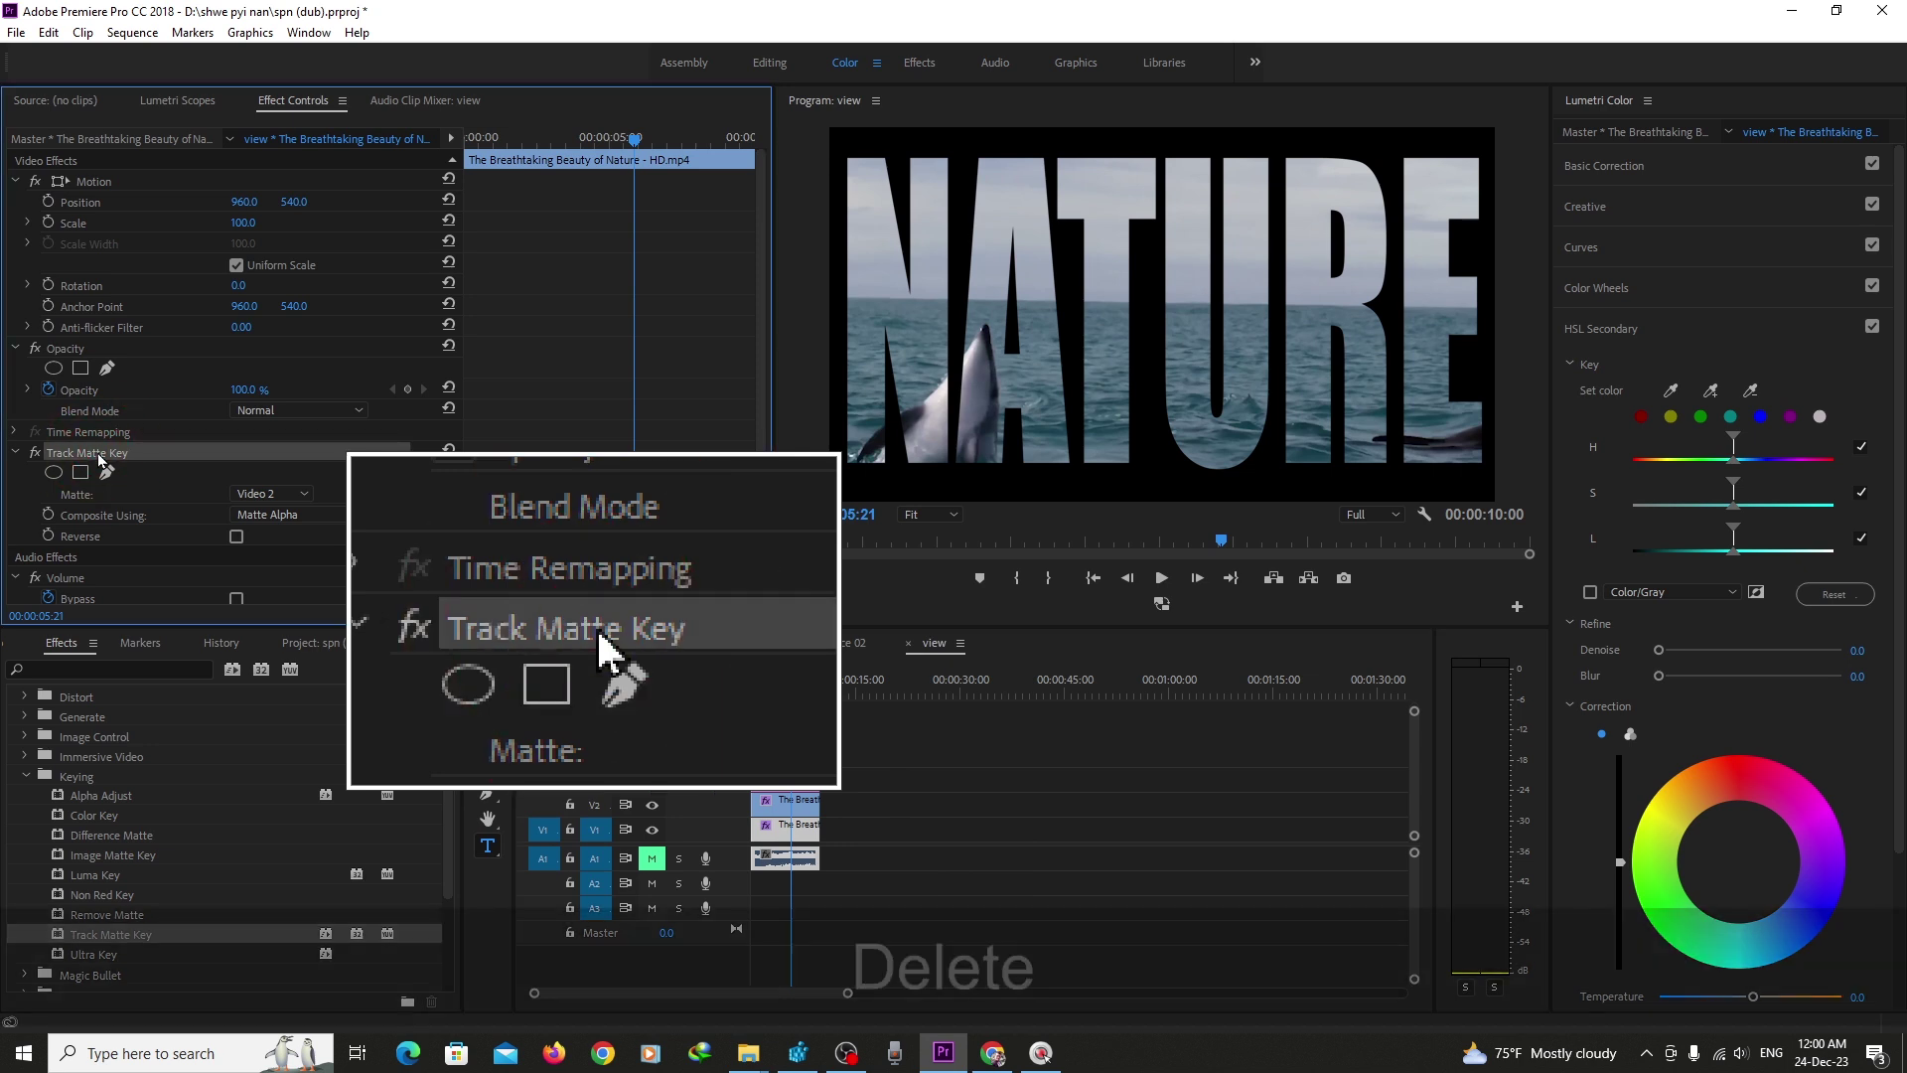
key(Delete)
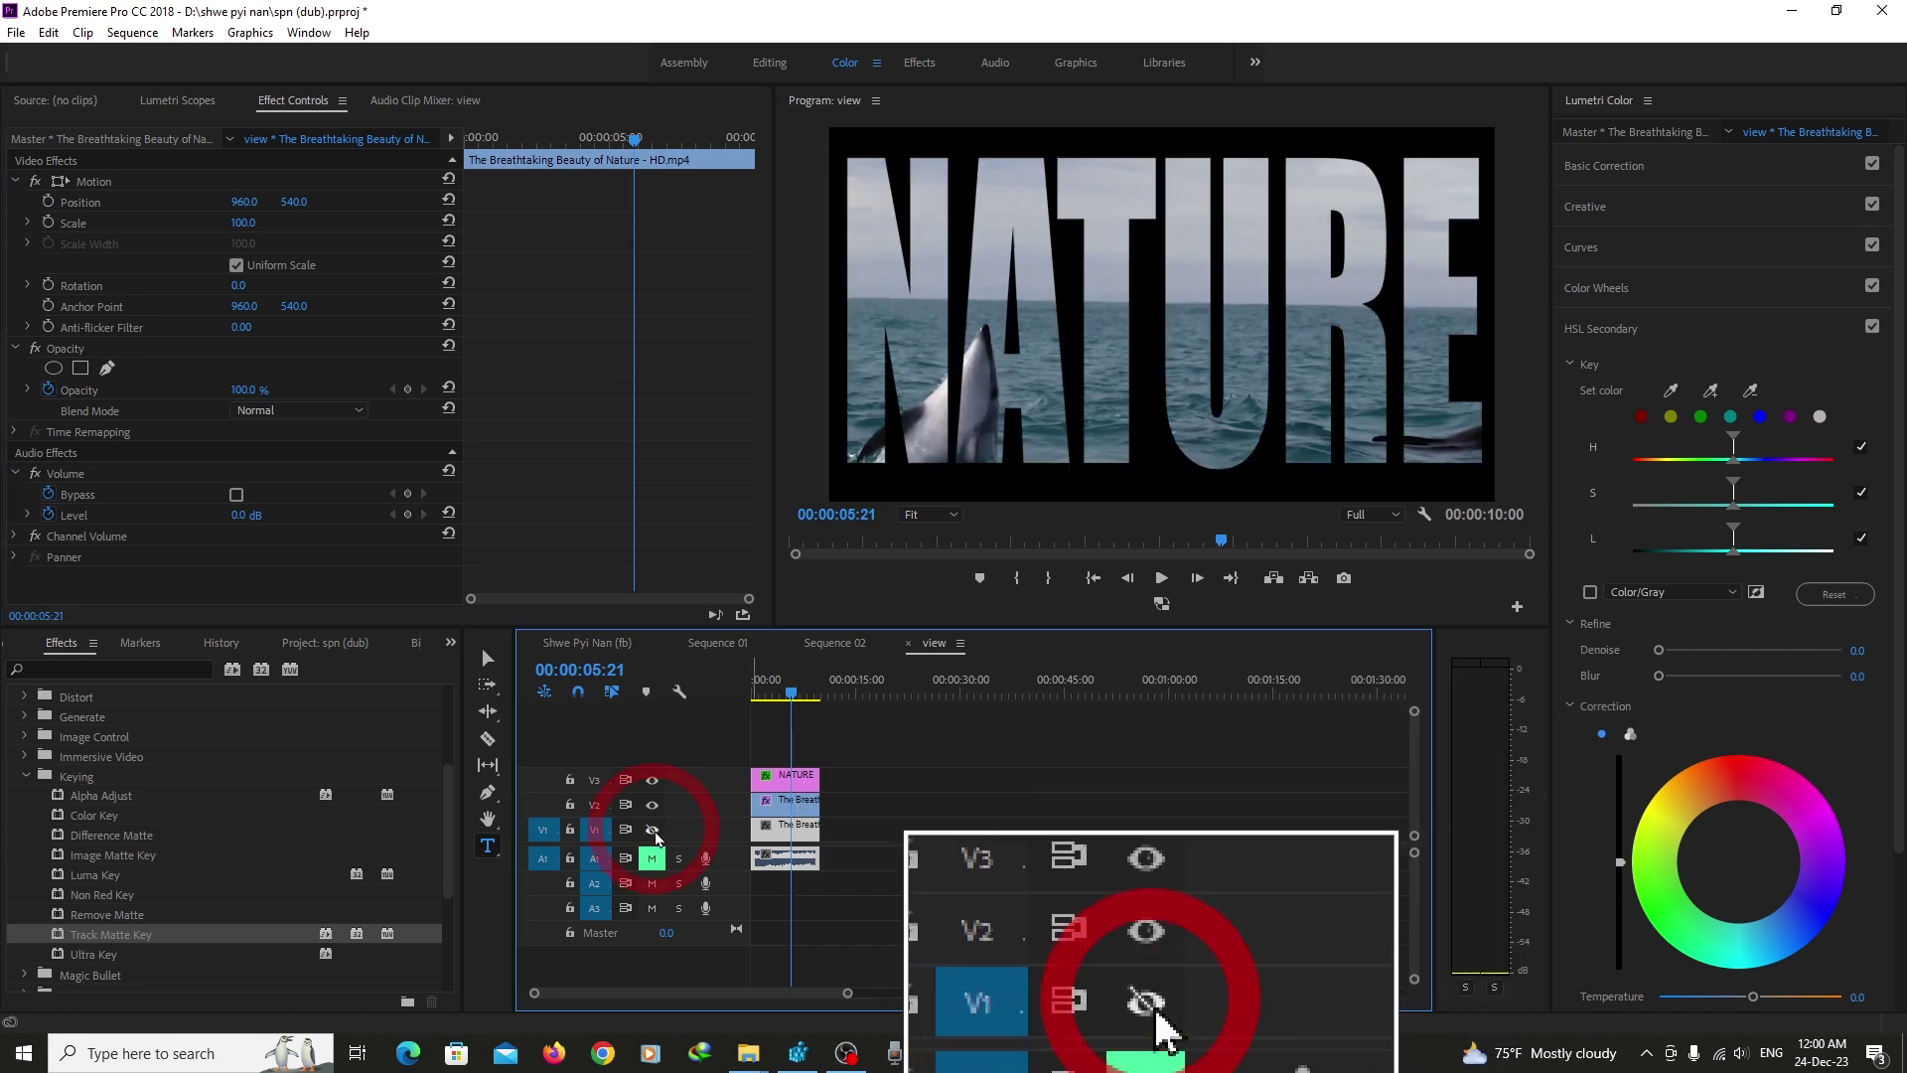
- Make track V1 visible, apply Black & White to the Breathtaking Beauty of Nature clip on V1, and check the result at other frames
click(653, 829)
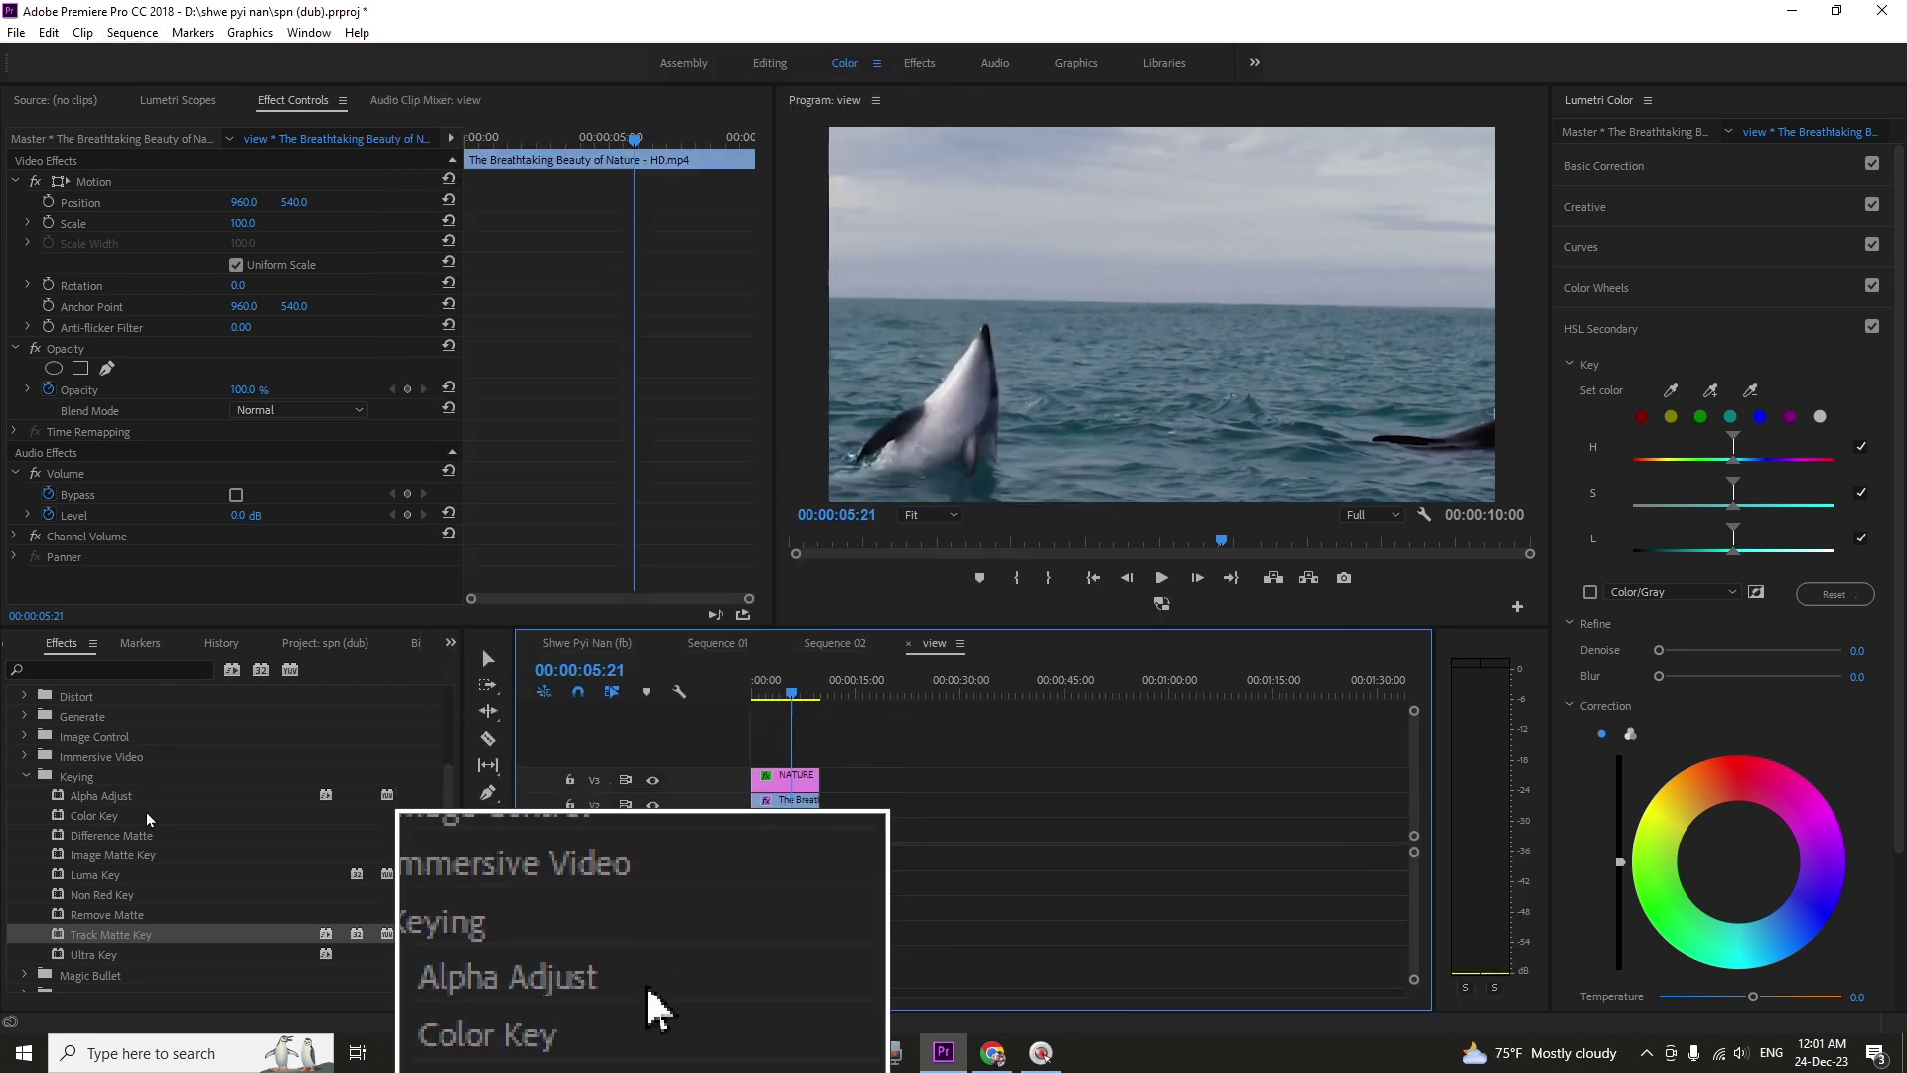
click(26, 776)
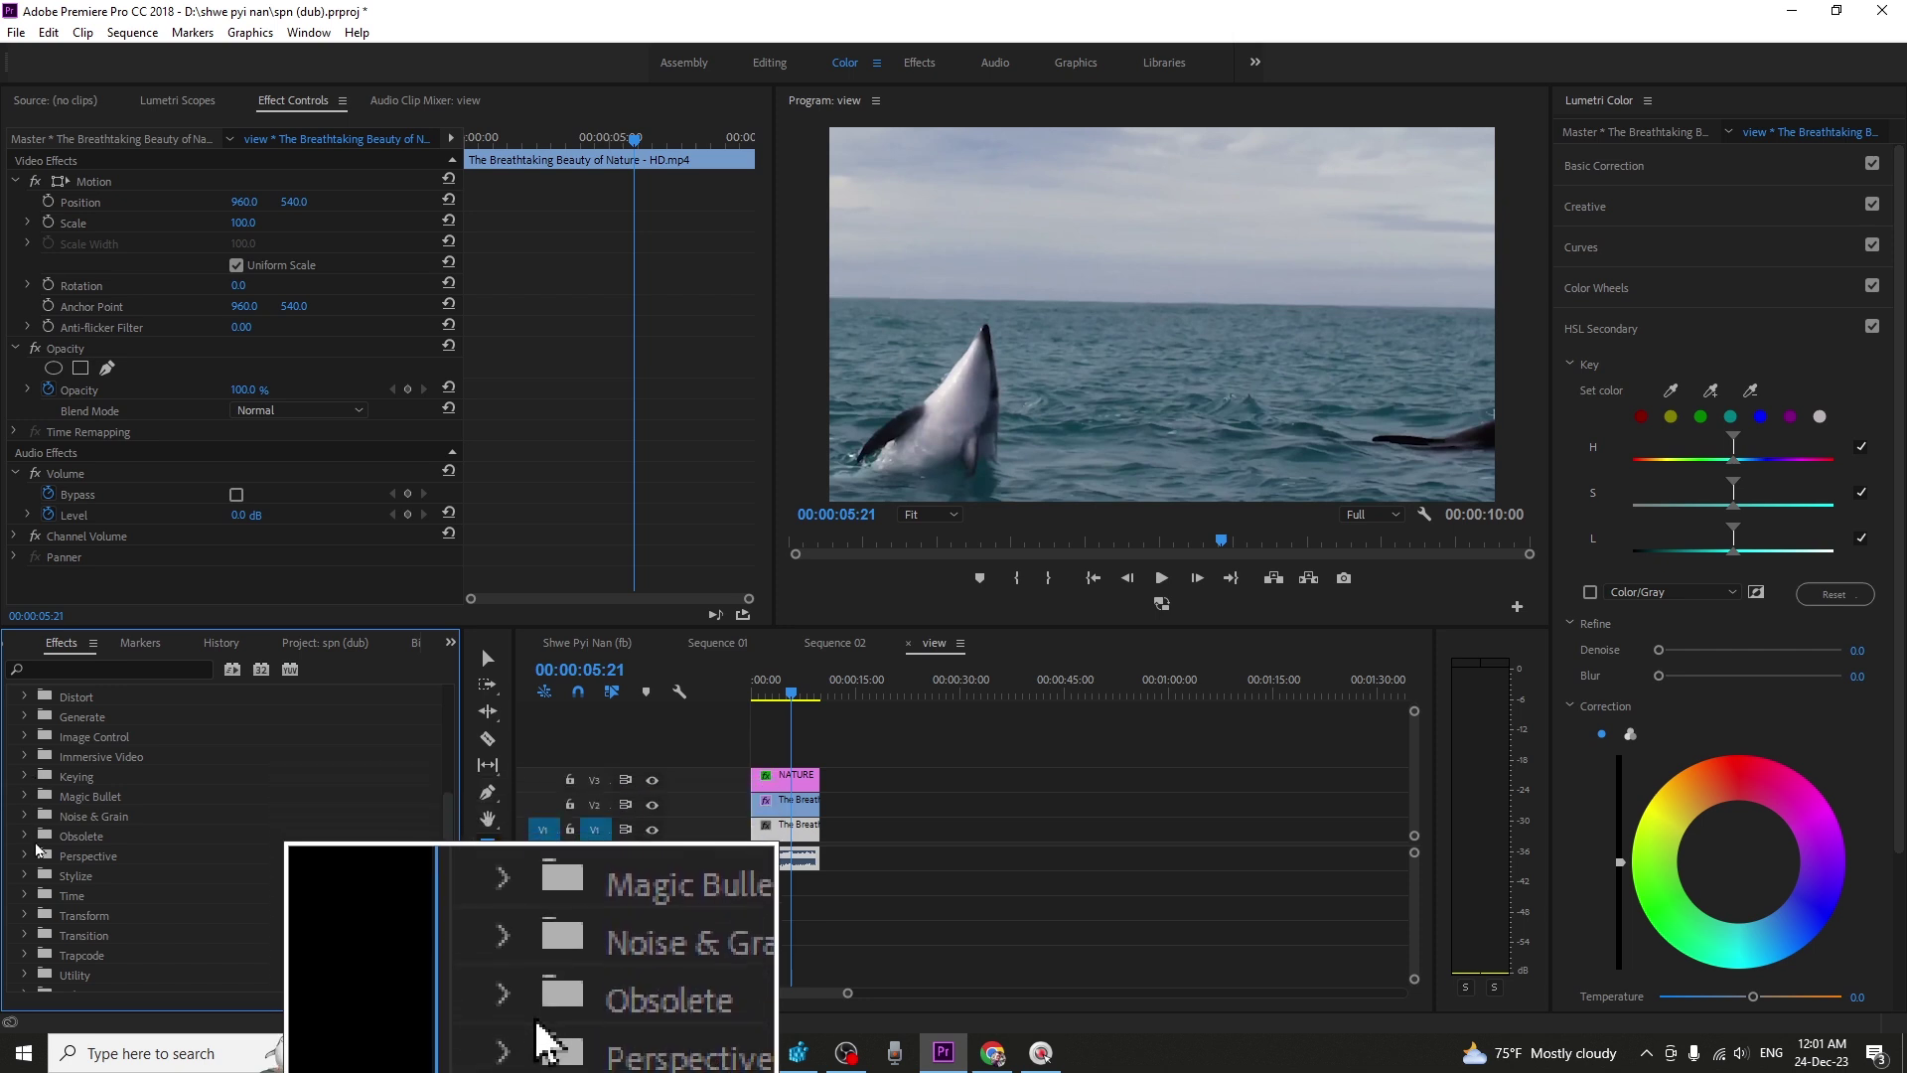
click(27, 738)
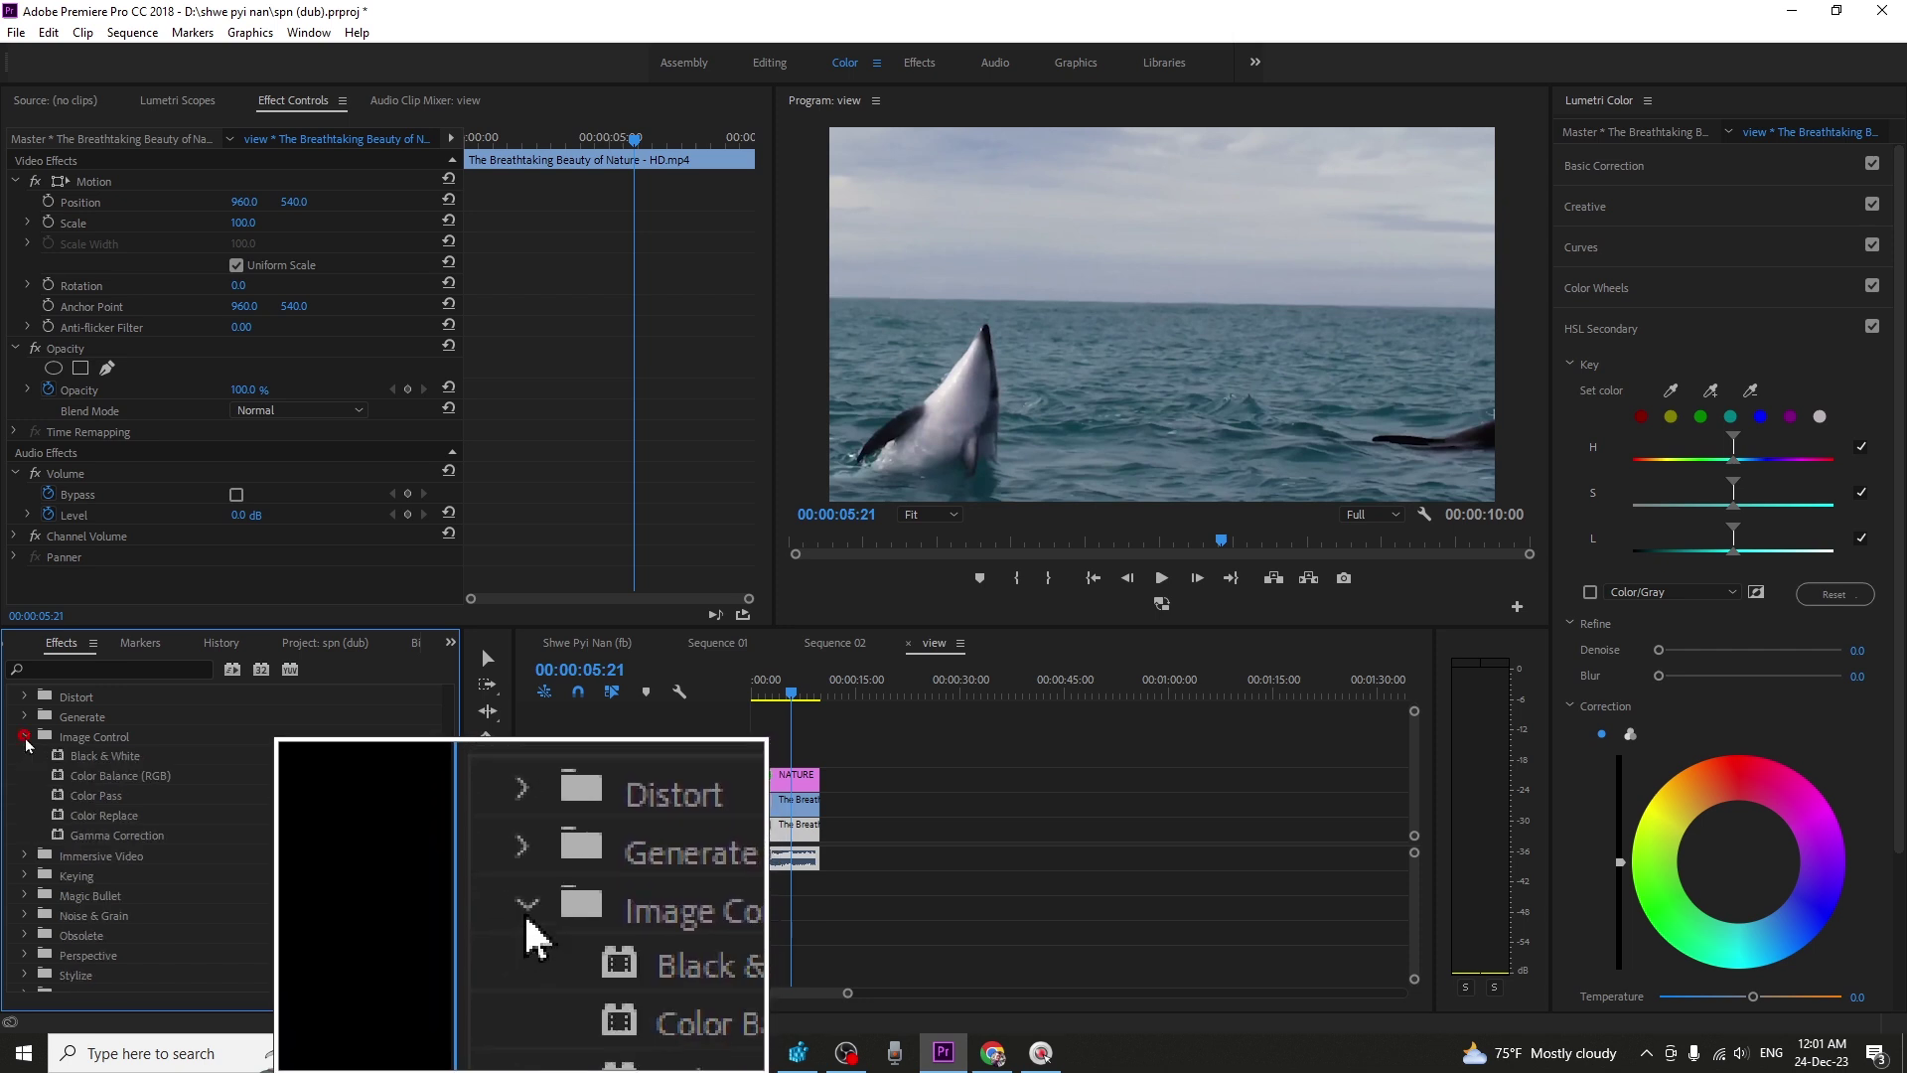
drag(45, 757, 787, 826)
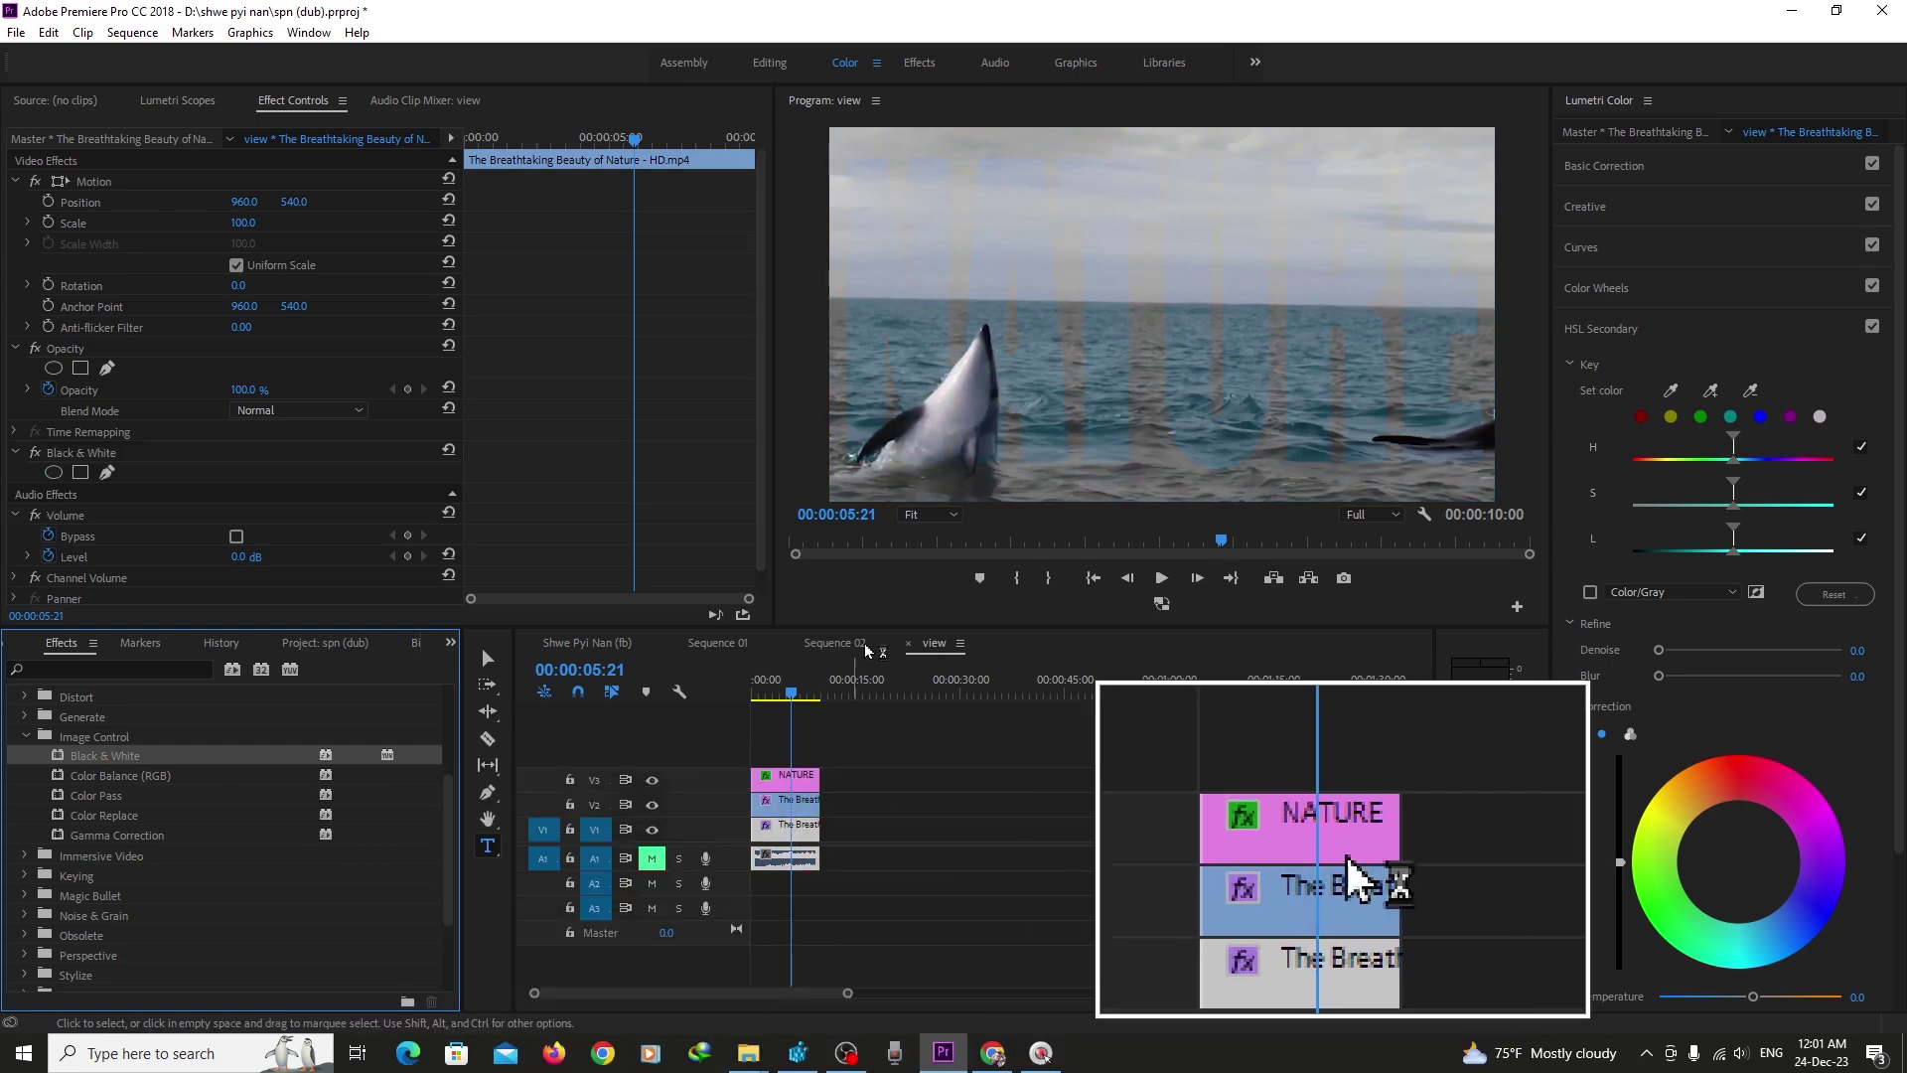
drag(791, 692, 810, 695)
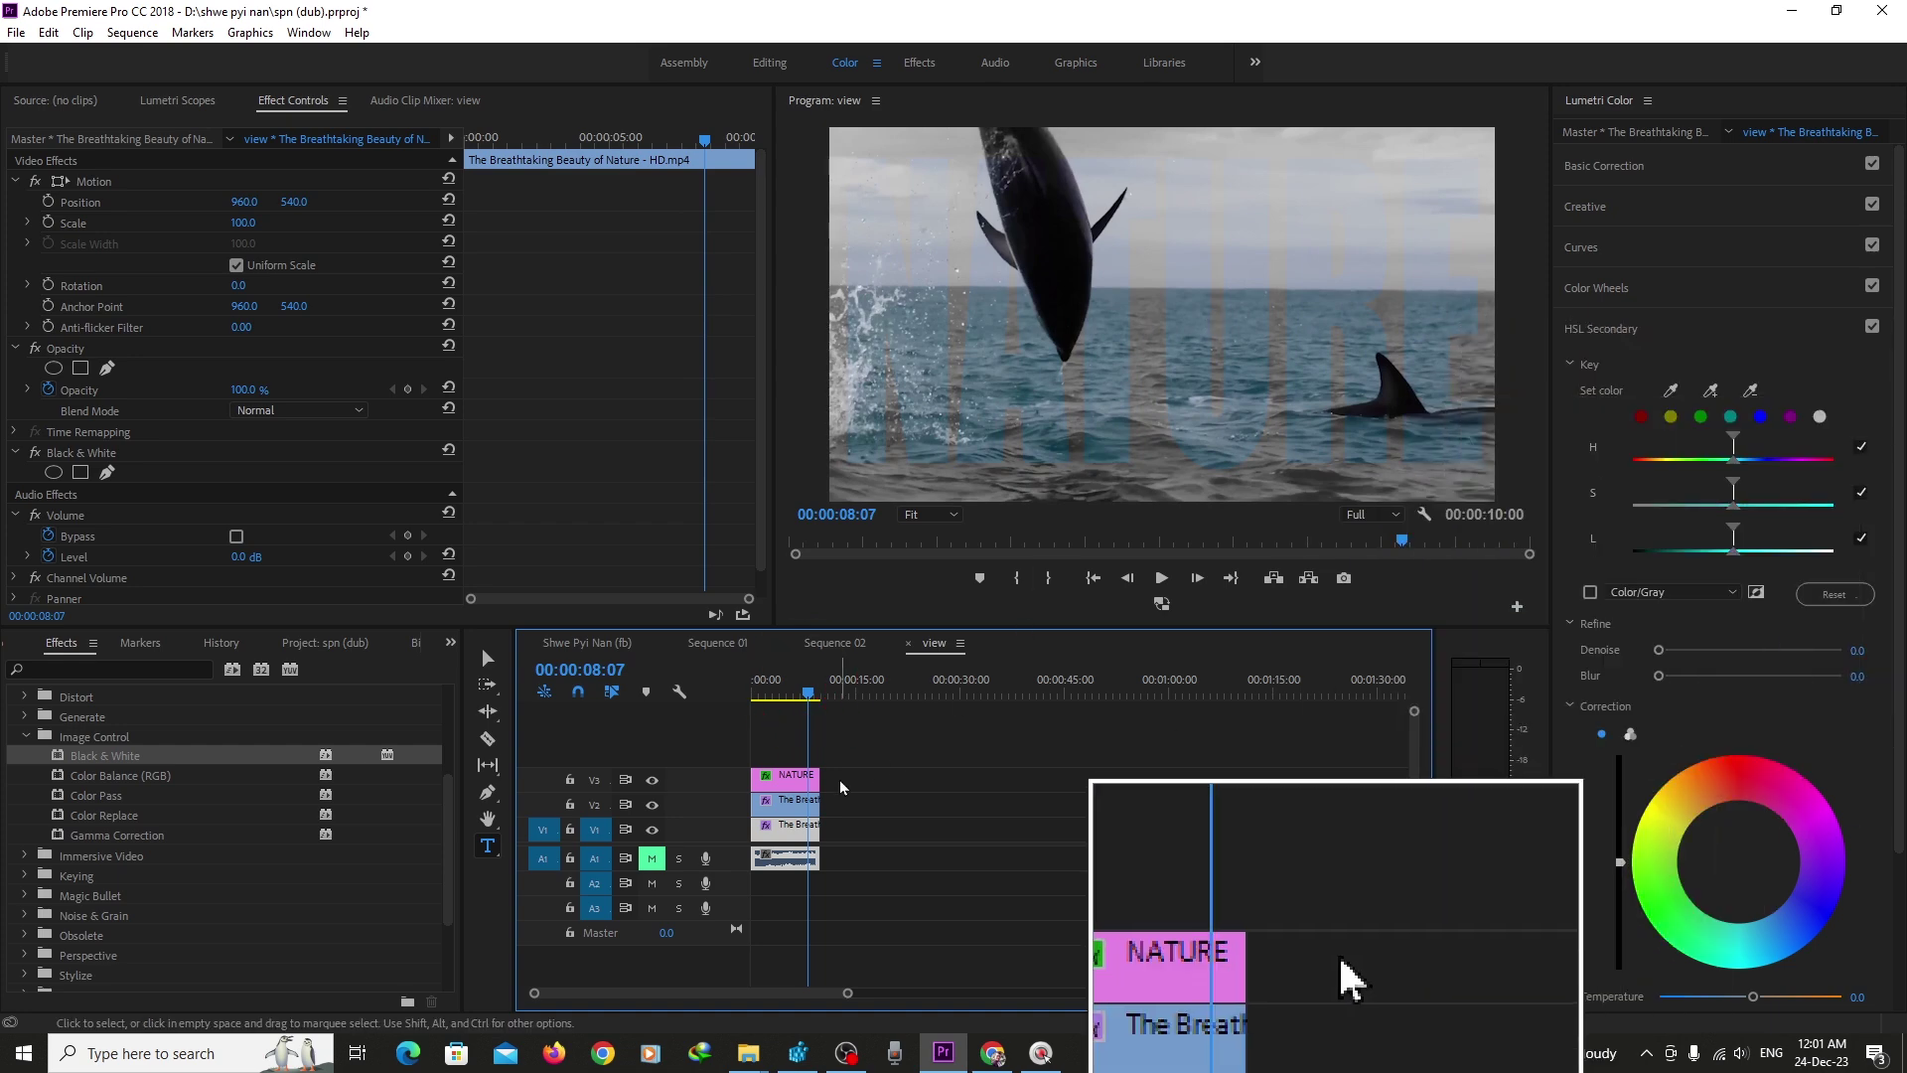
drag(791, 694, 785, 695)
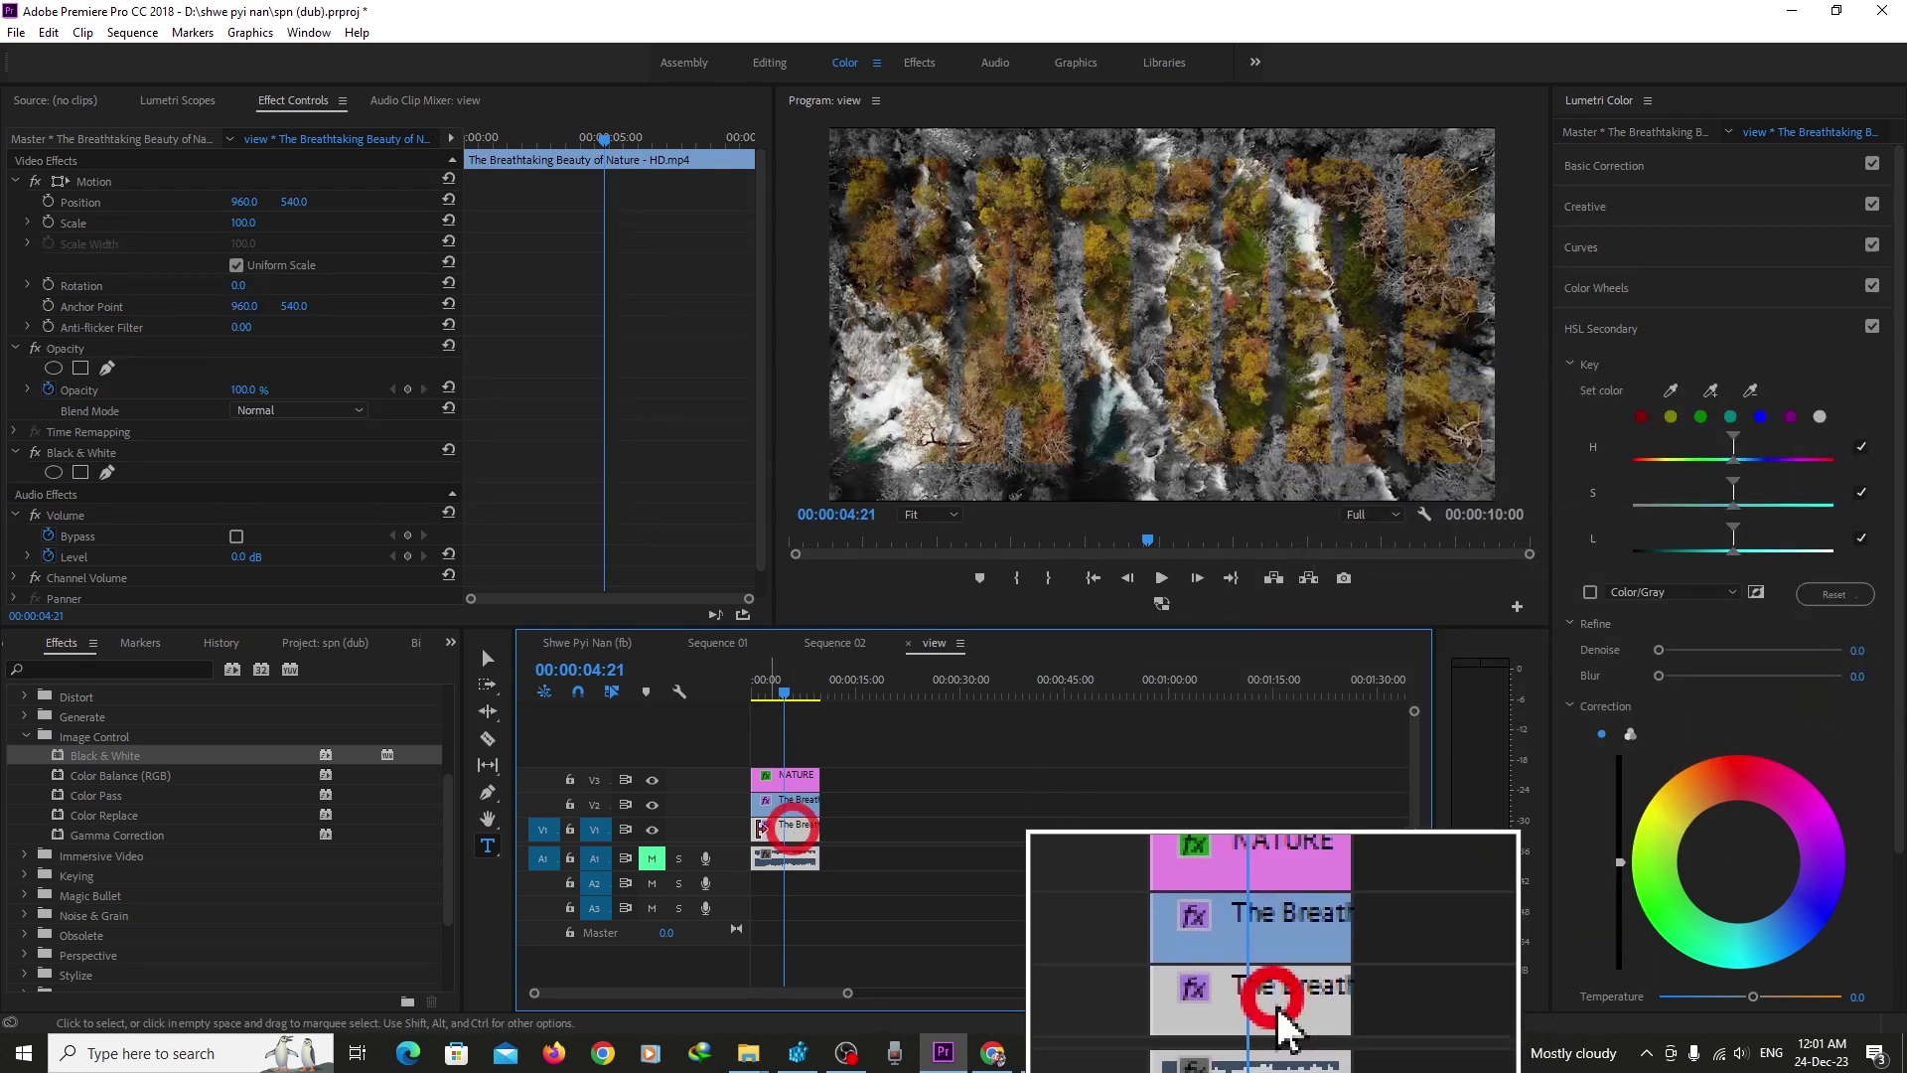
- Apply Gaussian Blur to the Breathtaking Beauty of Nature clip on V1 and set its Blurriness to 52
scroll(56, 842, up, 3)
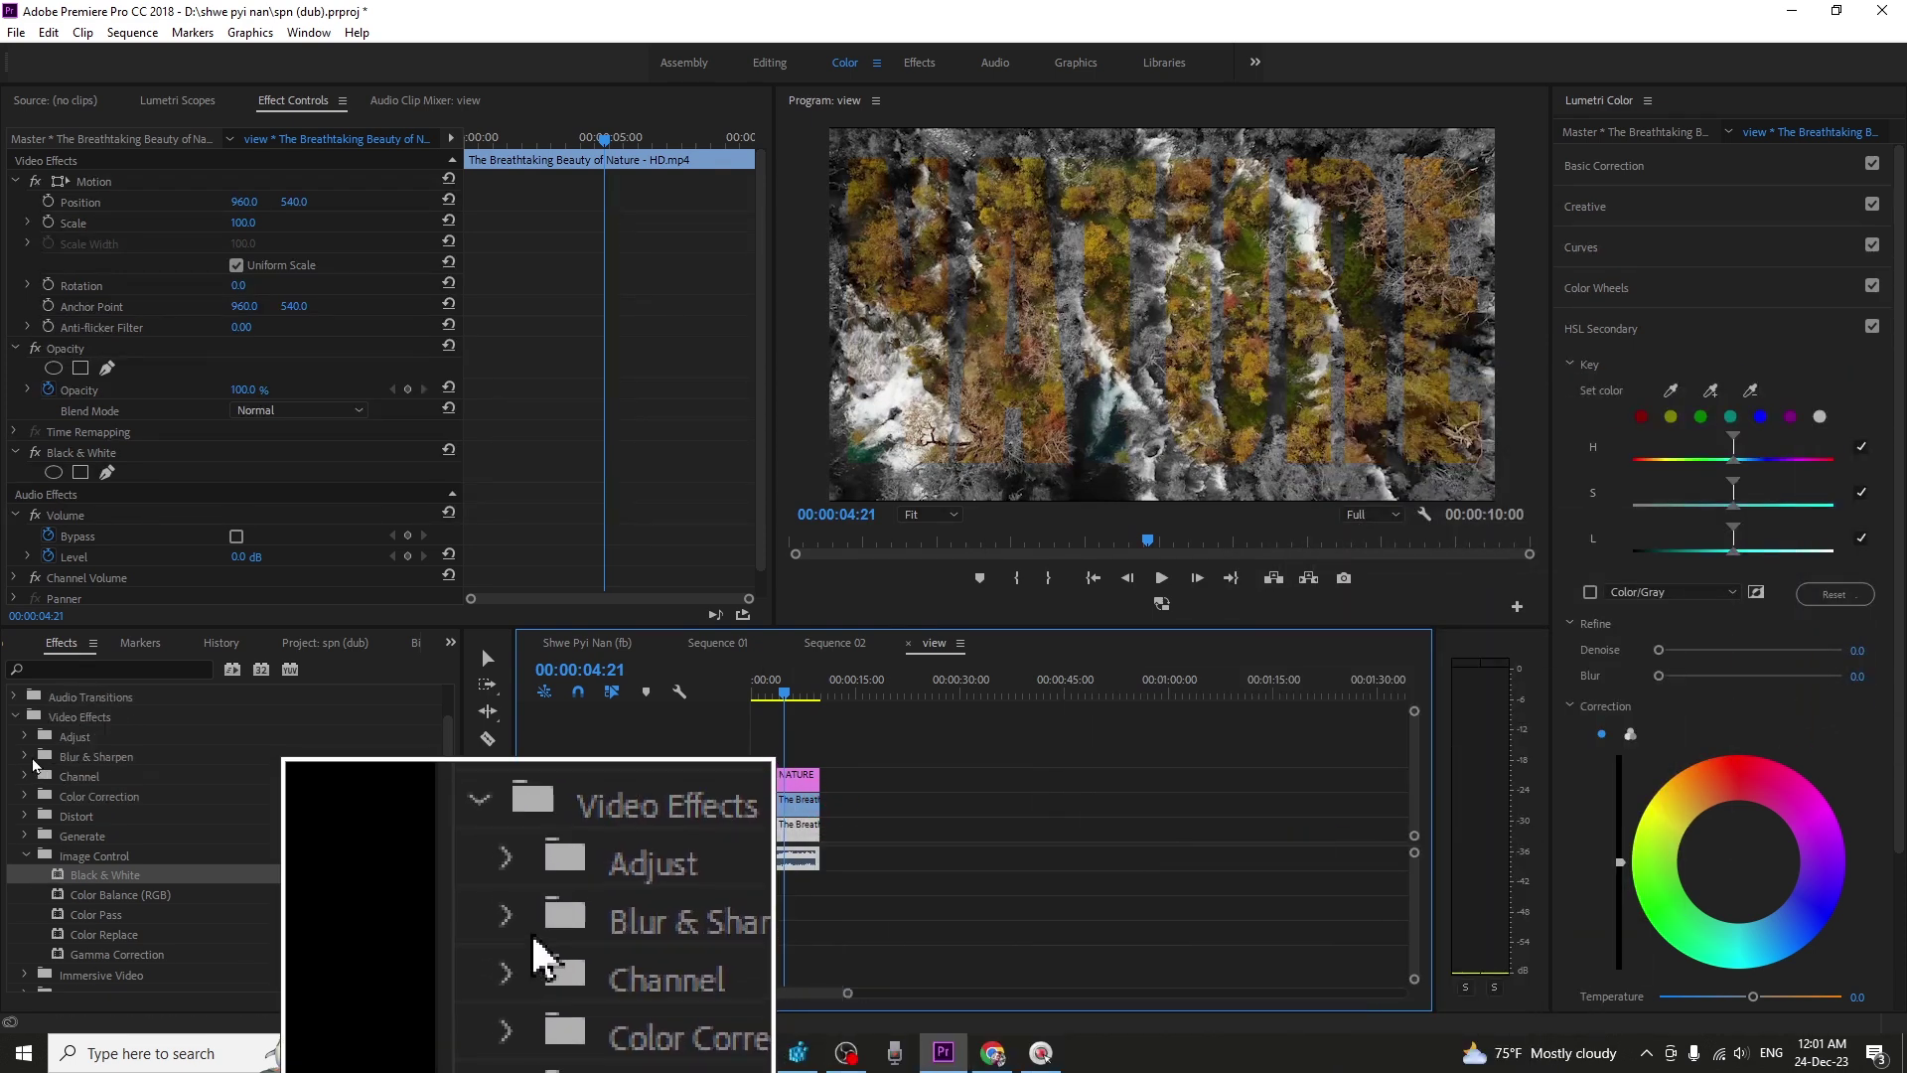
click(28, 757)
drag(58, 854, 782, 837)
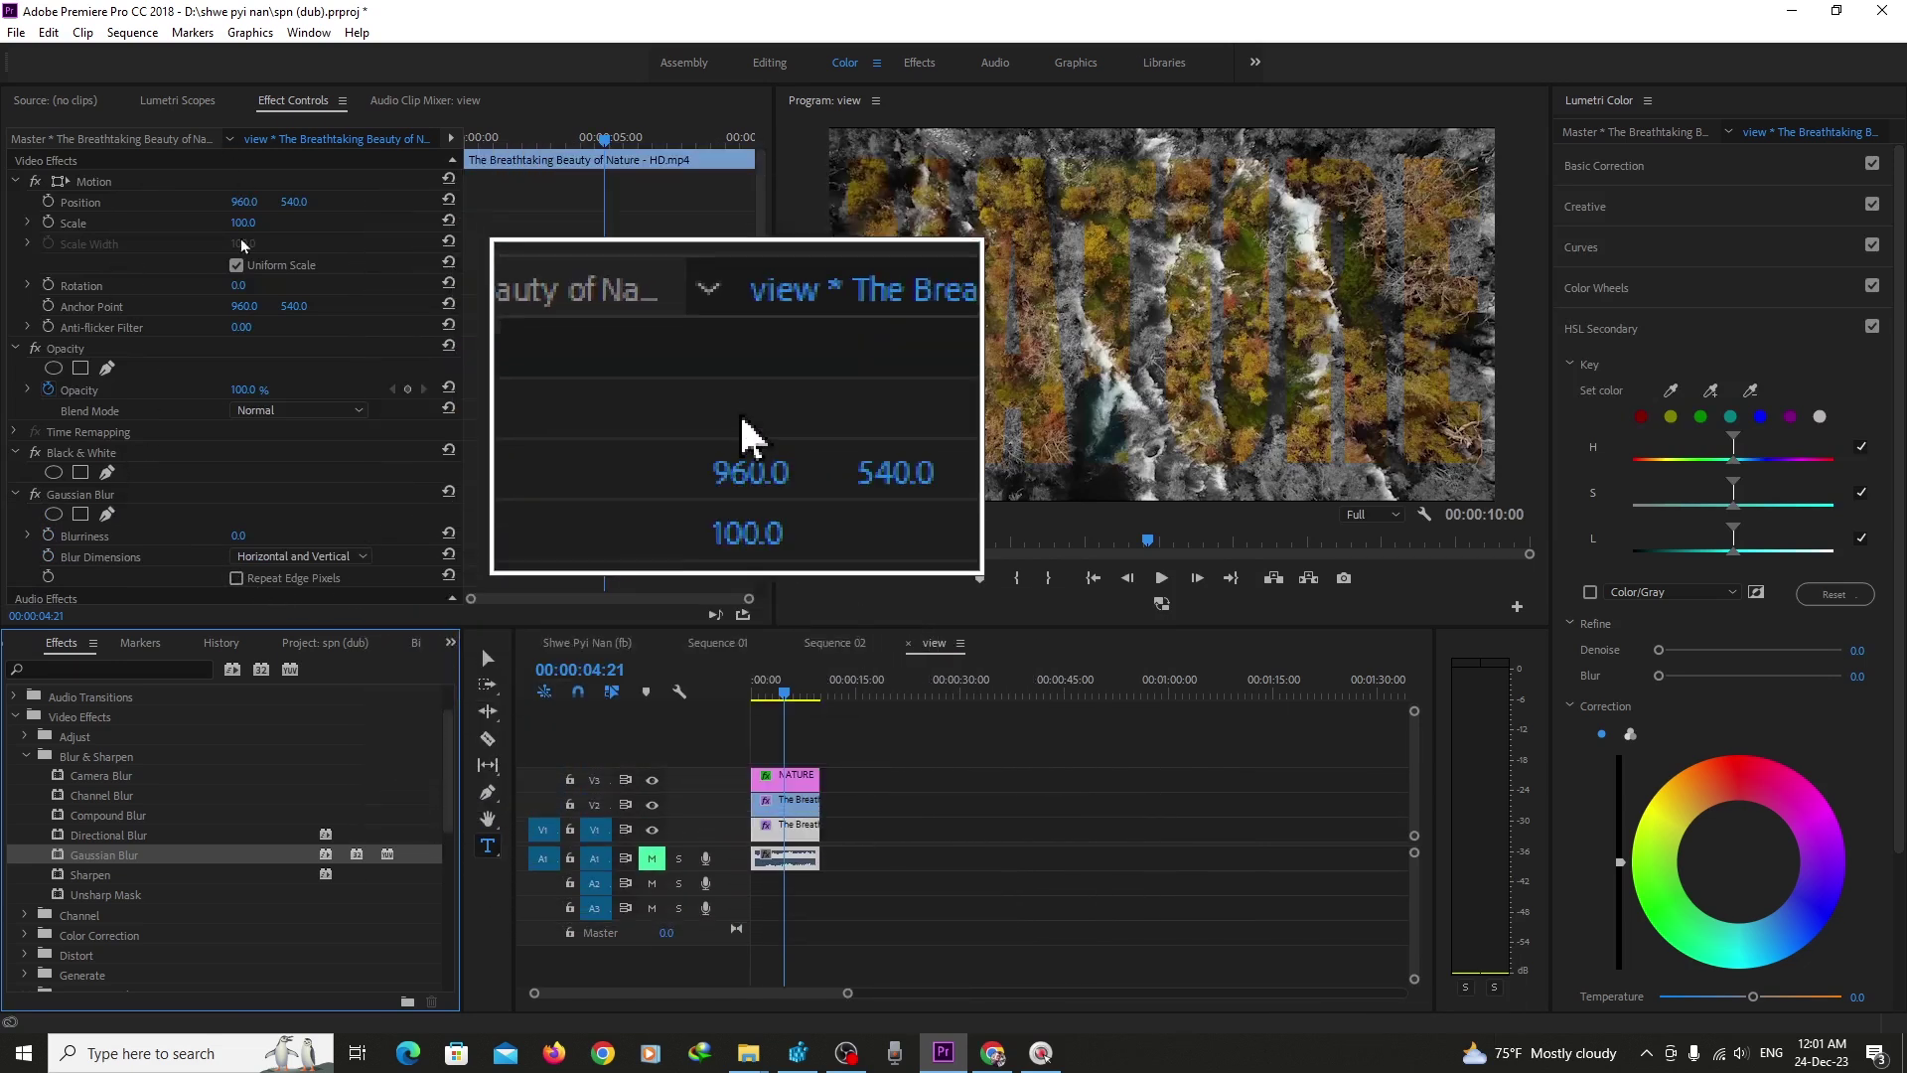
drag(238, 536, 286, 535)
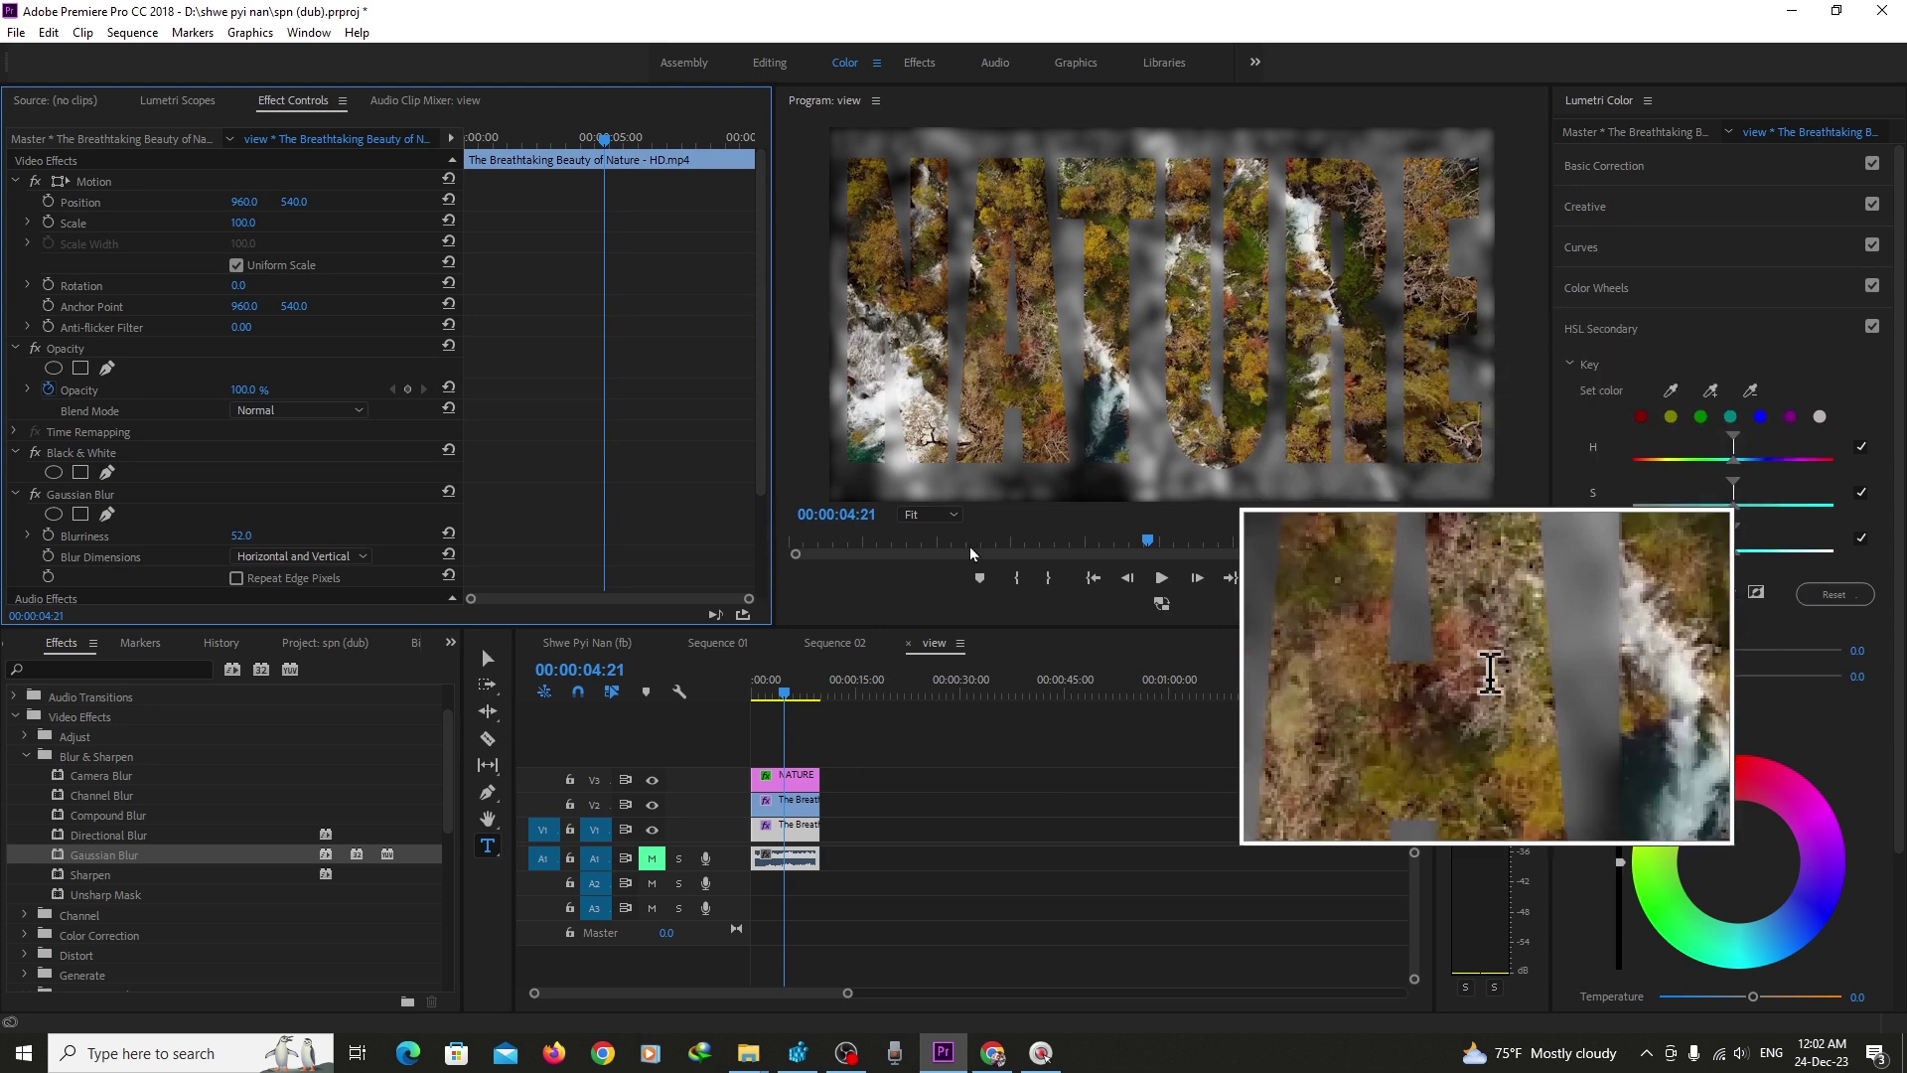
mouse_move(785, 693)
mouse_down()
mouse_move(801, 689)
mouse_move(781, 684)
mouse_move(789, 662)
mouse_up()
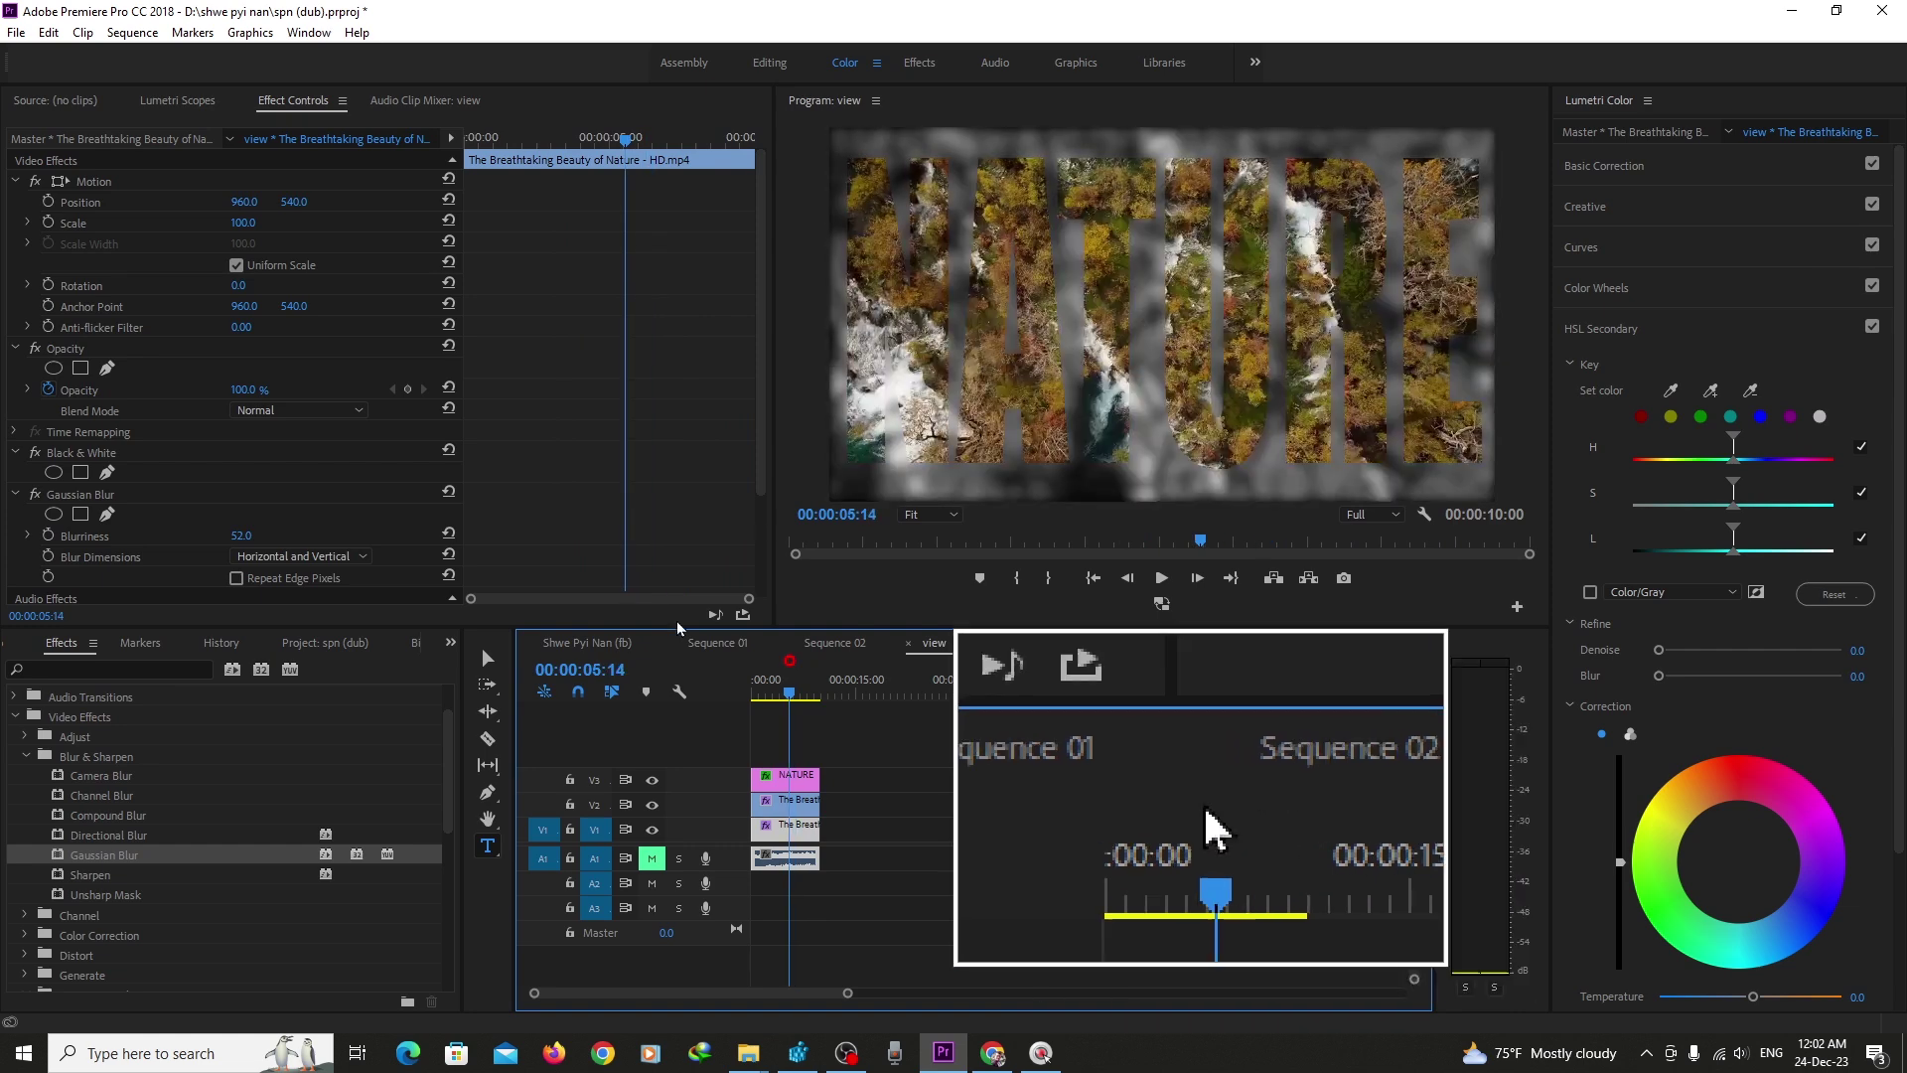
- Enable a white stroke on the NATURE text graphic on V3 and play the sequence briefly to check it
click(809, 775)
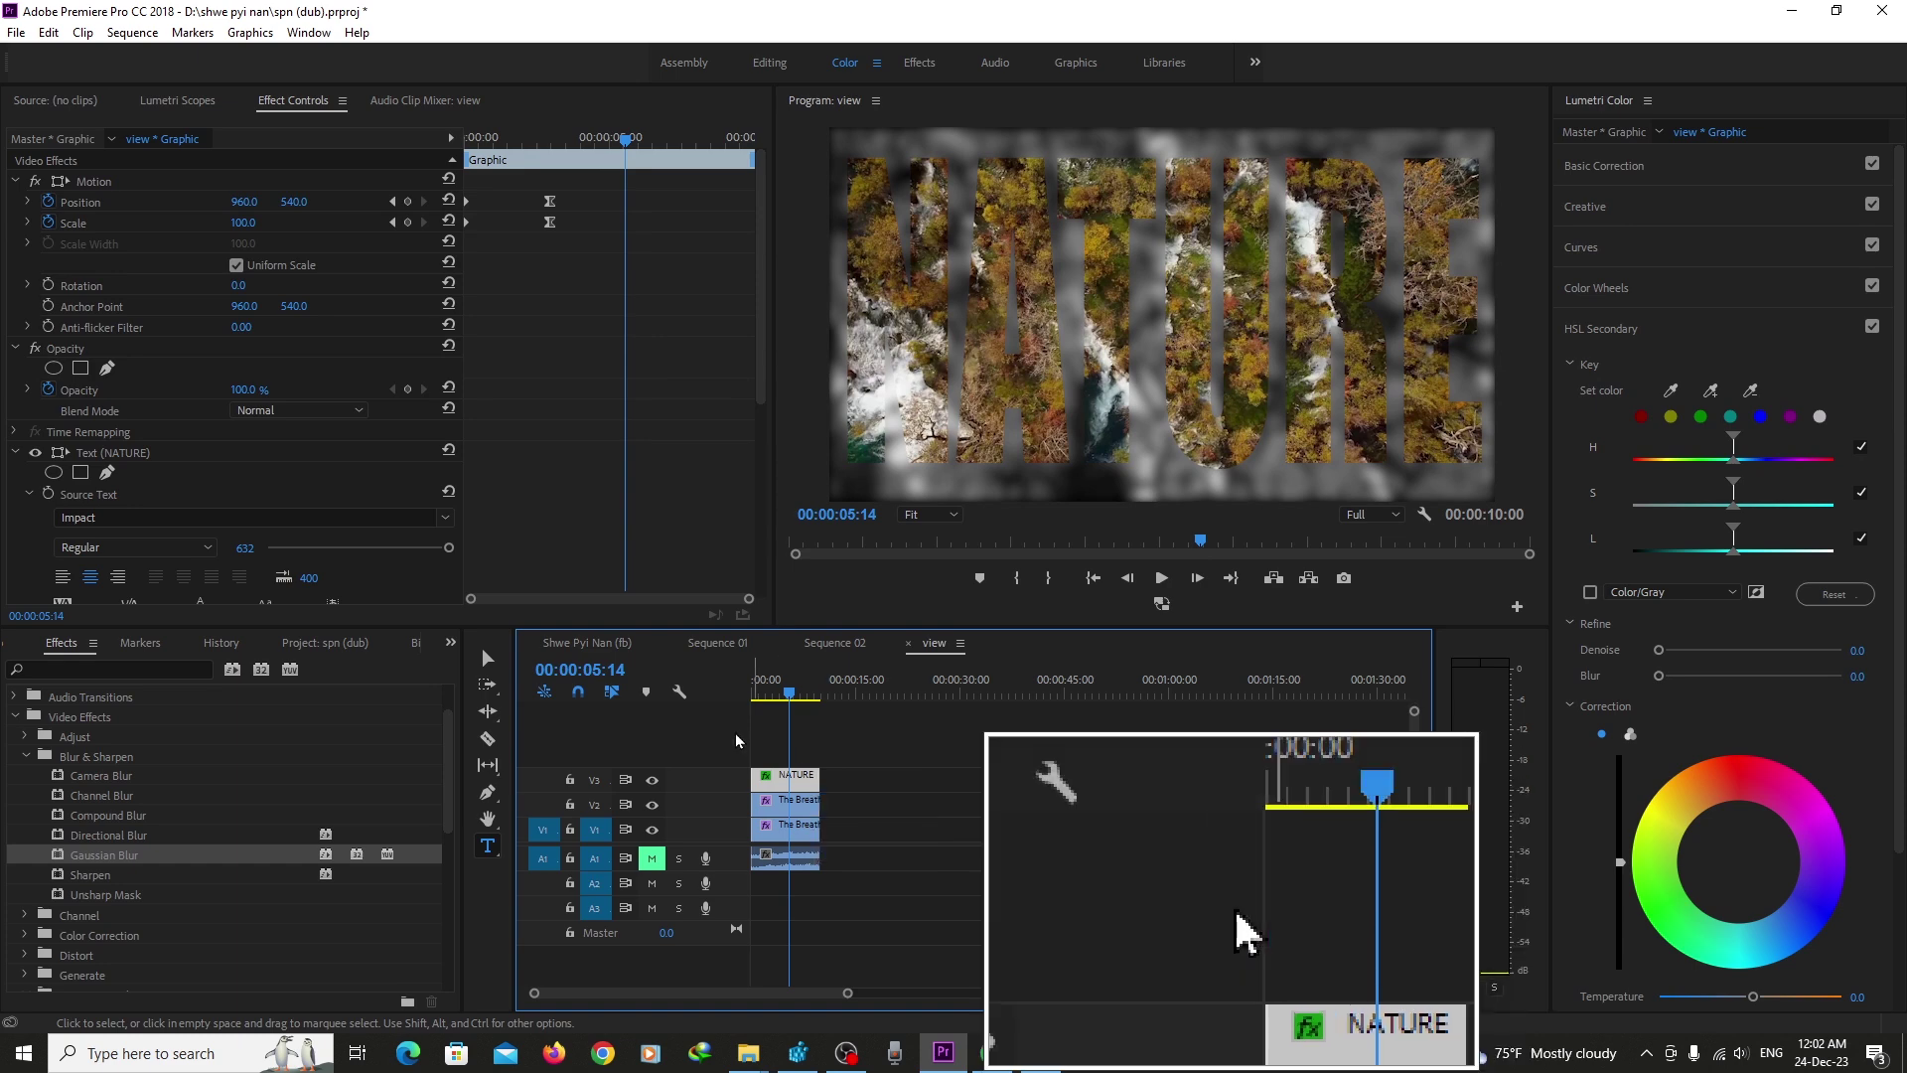
scroll(318, 466, down, 2)
scroll(361, 569, down, 2)
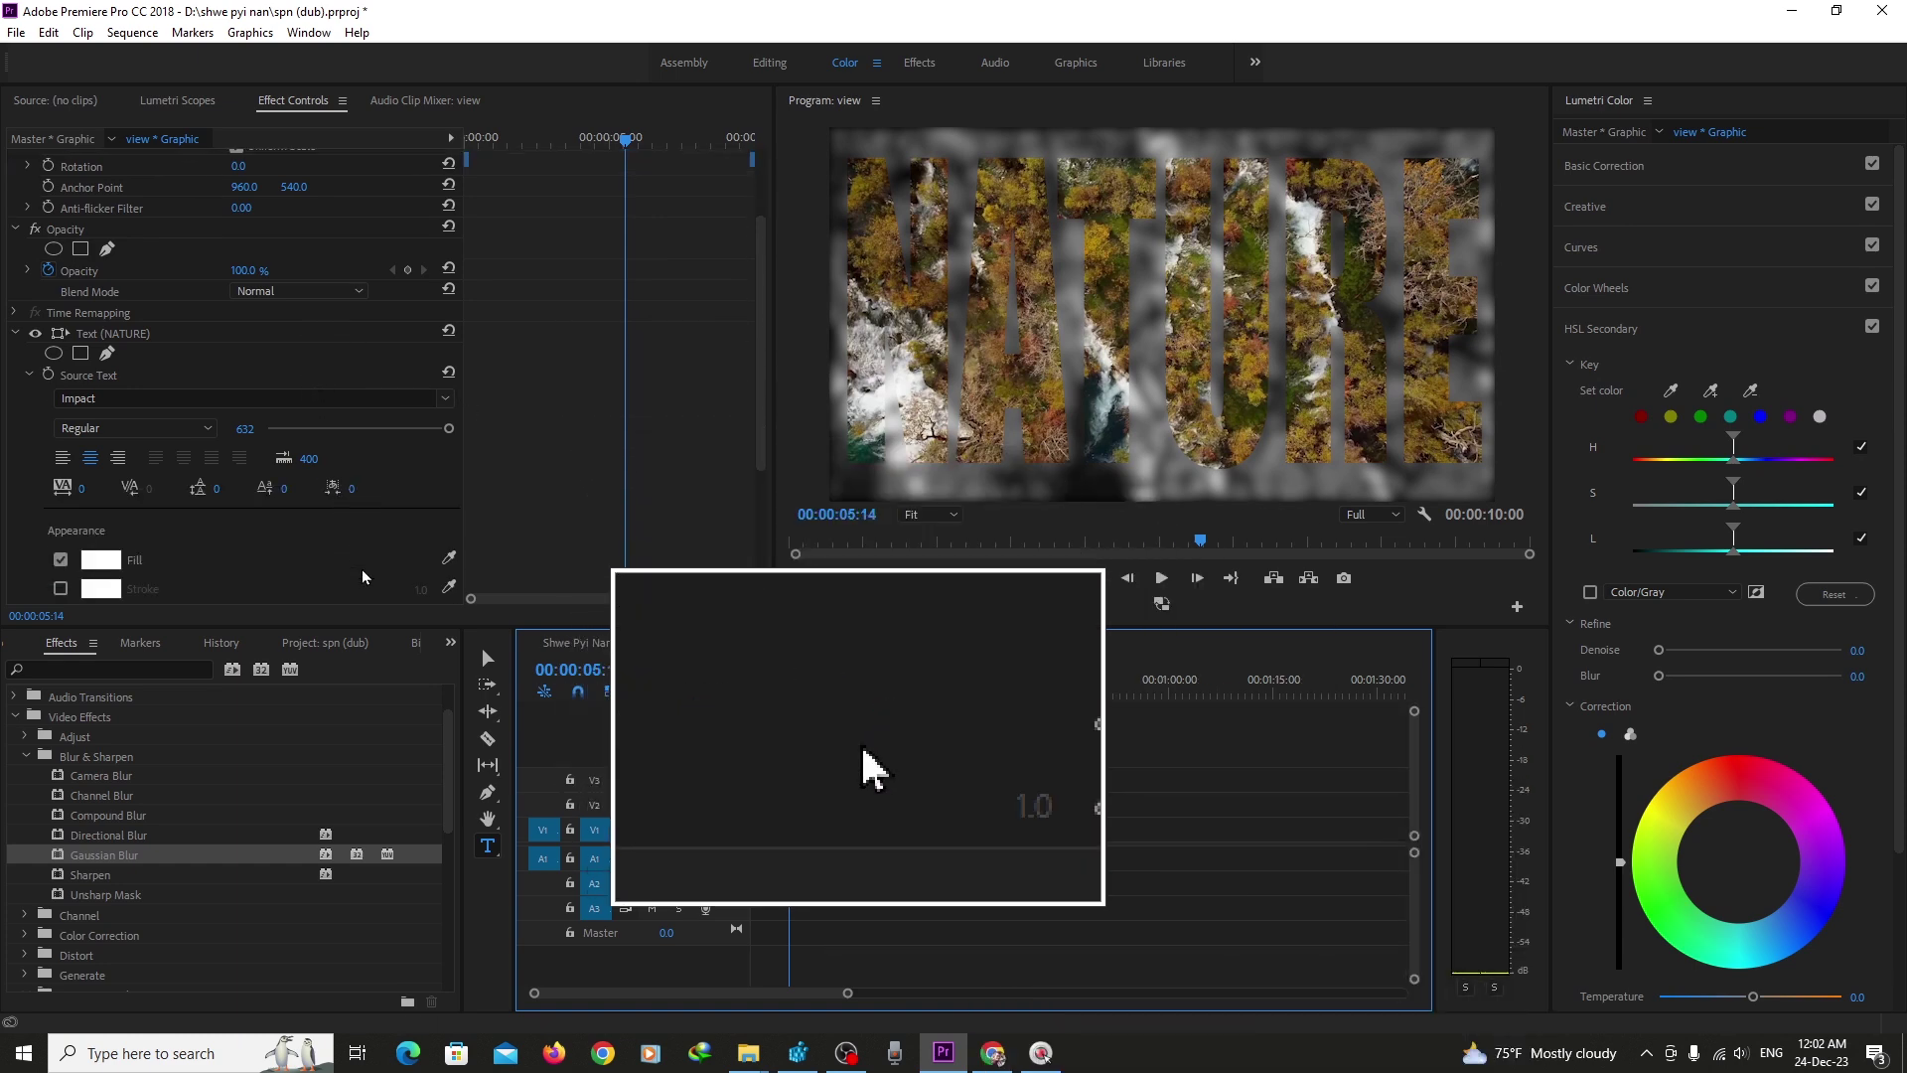
scroll(362, 570, down, 2)
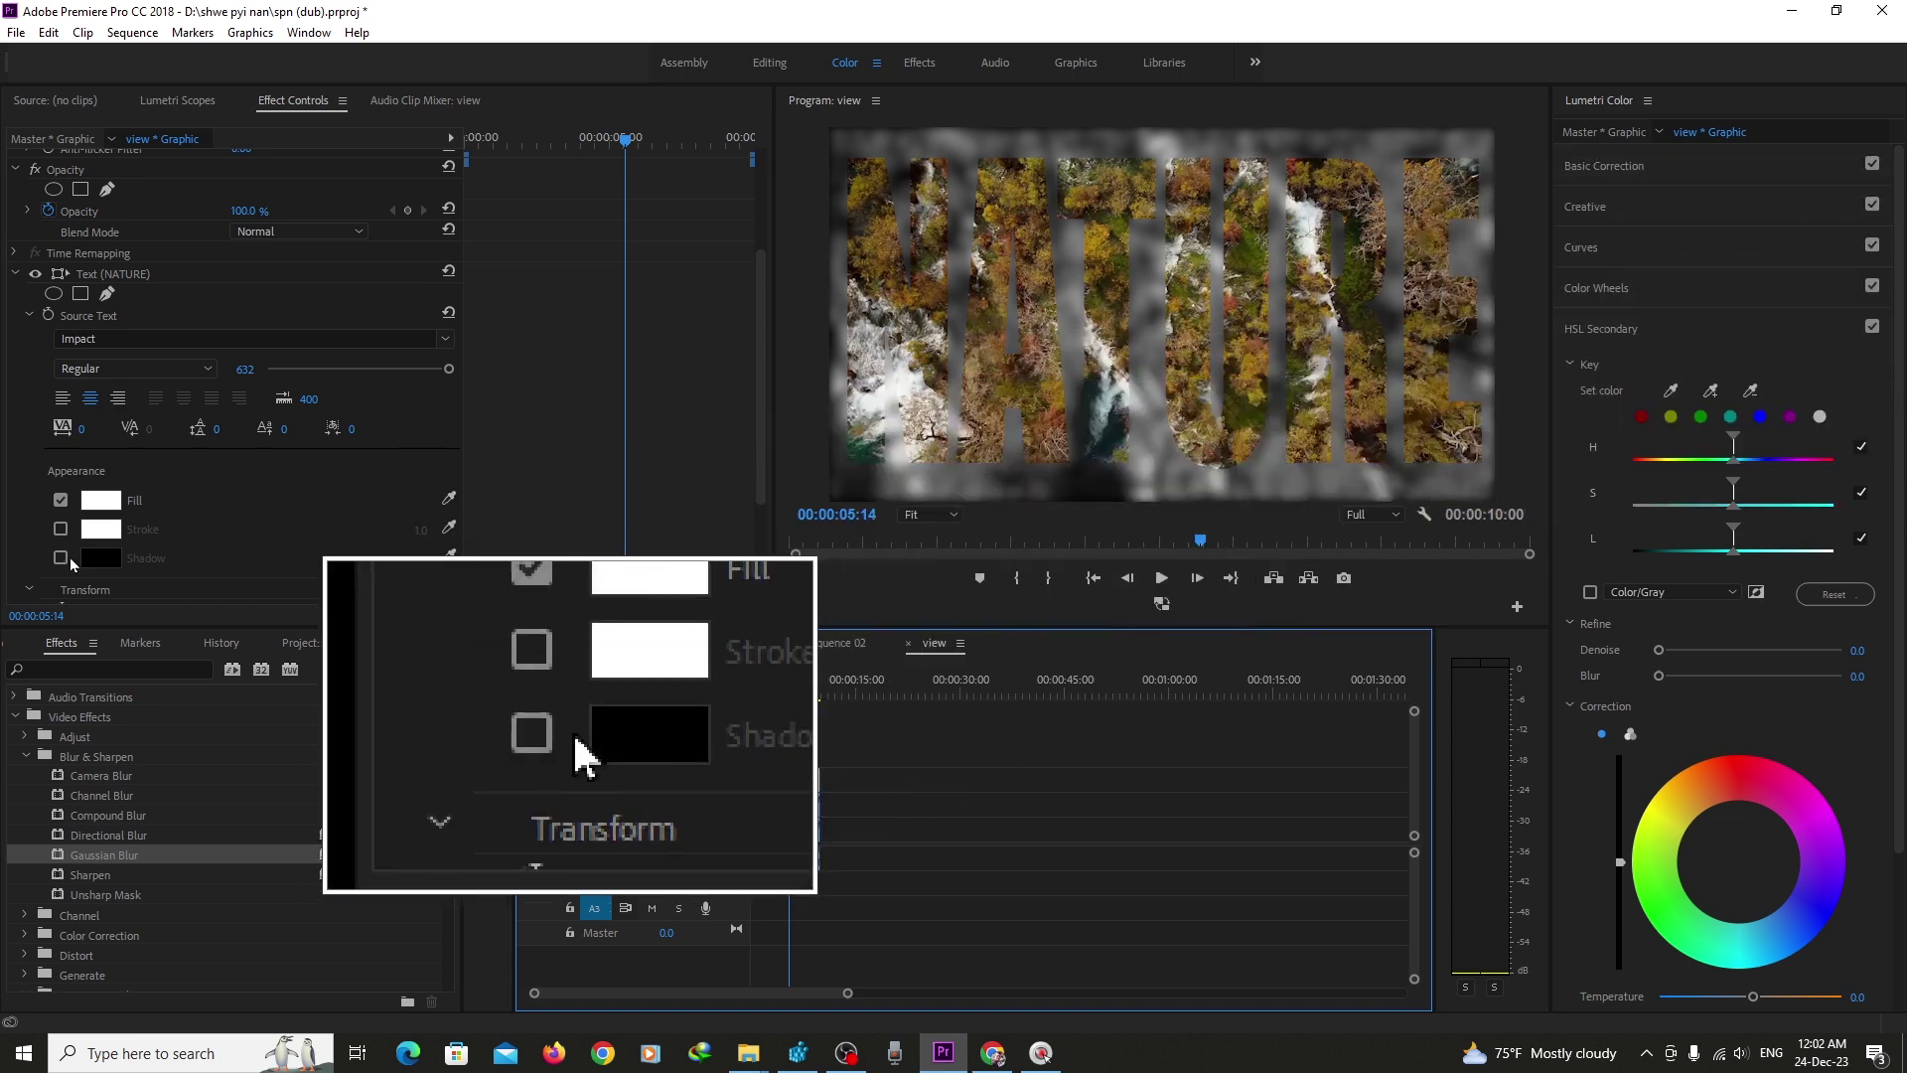
click(60, 528)
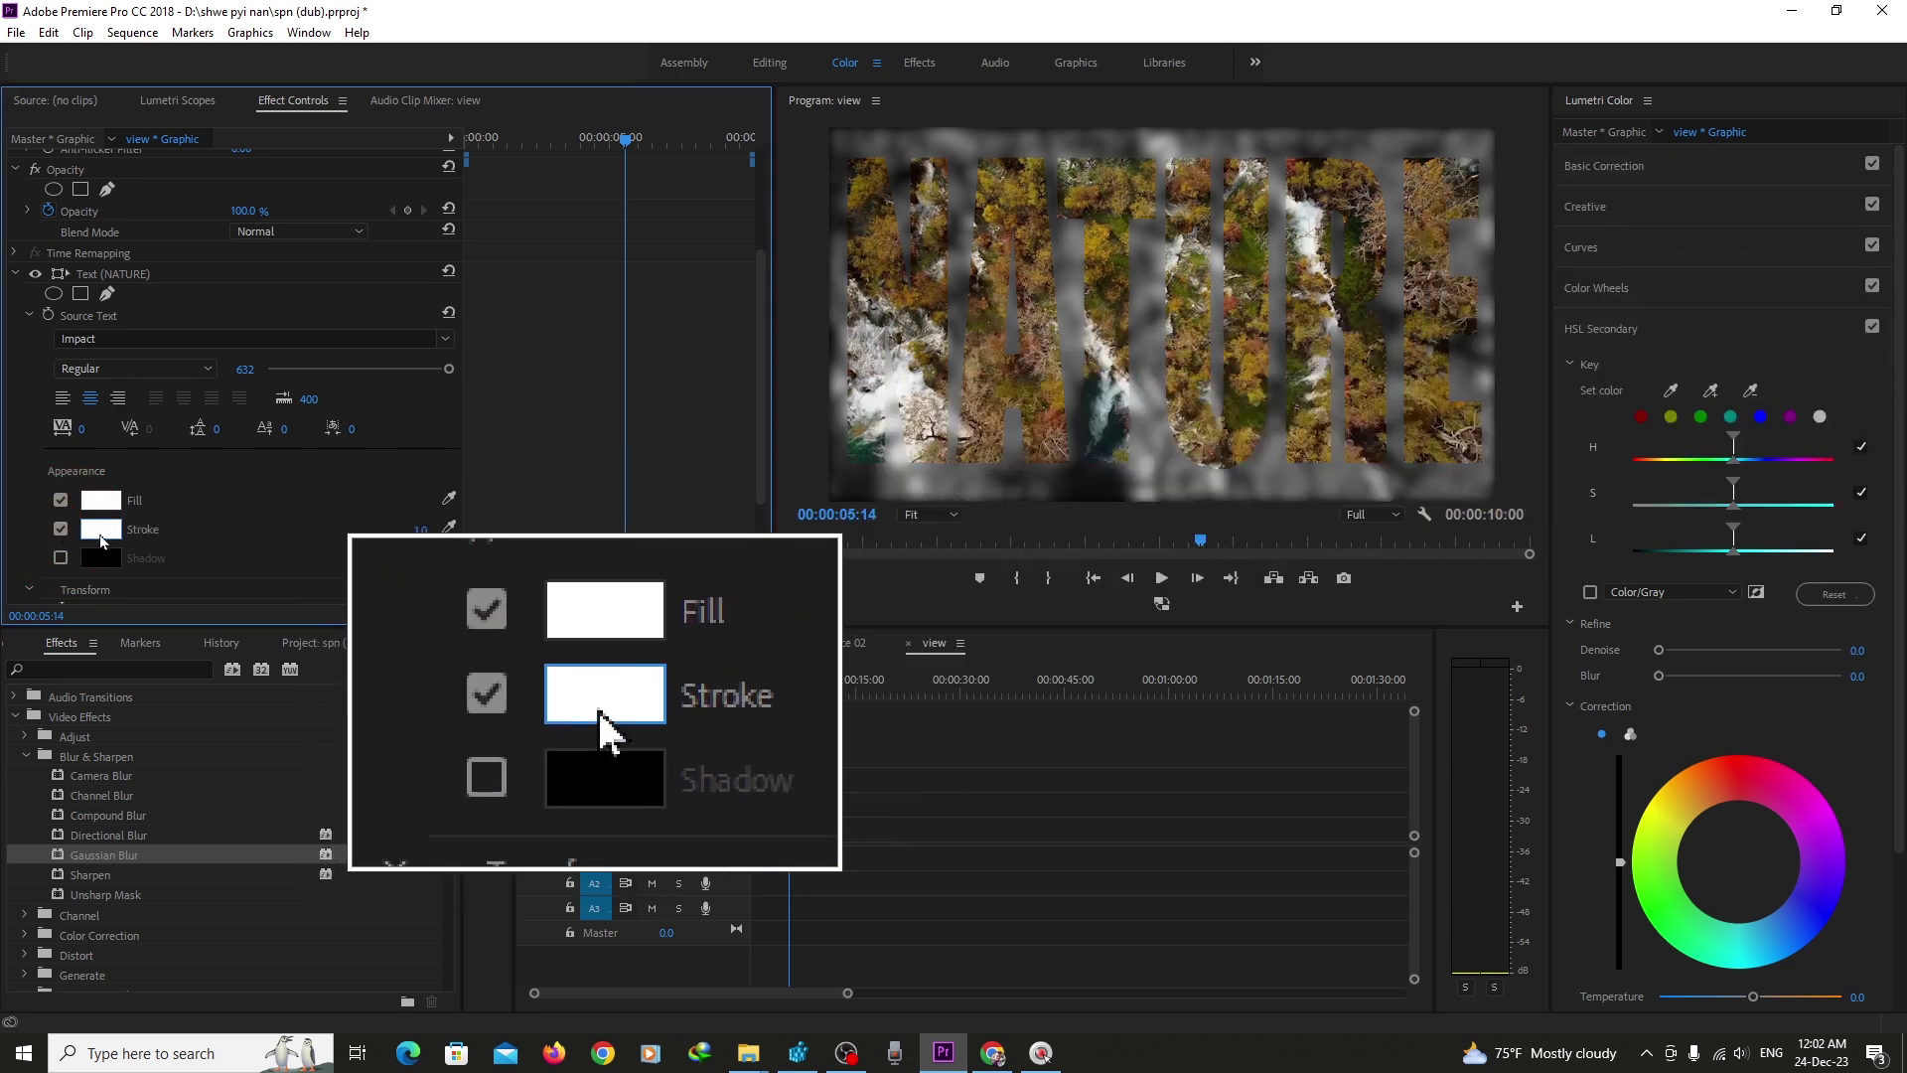
click(987, 801)
key(space)
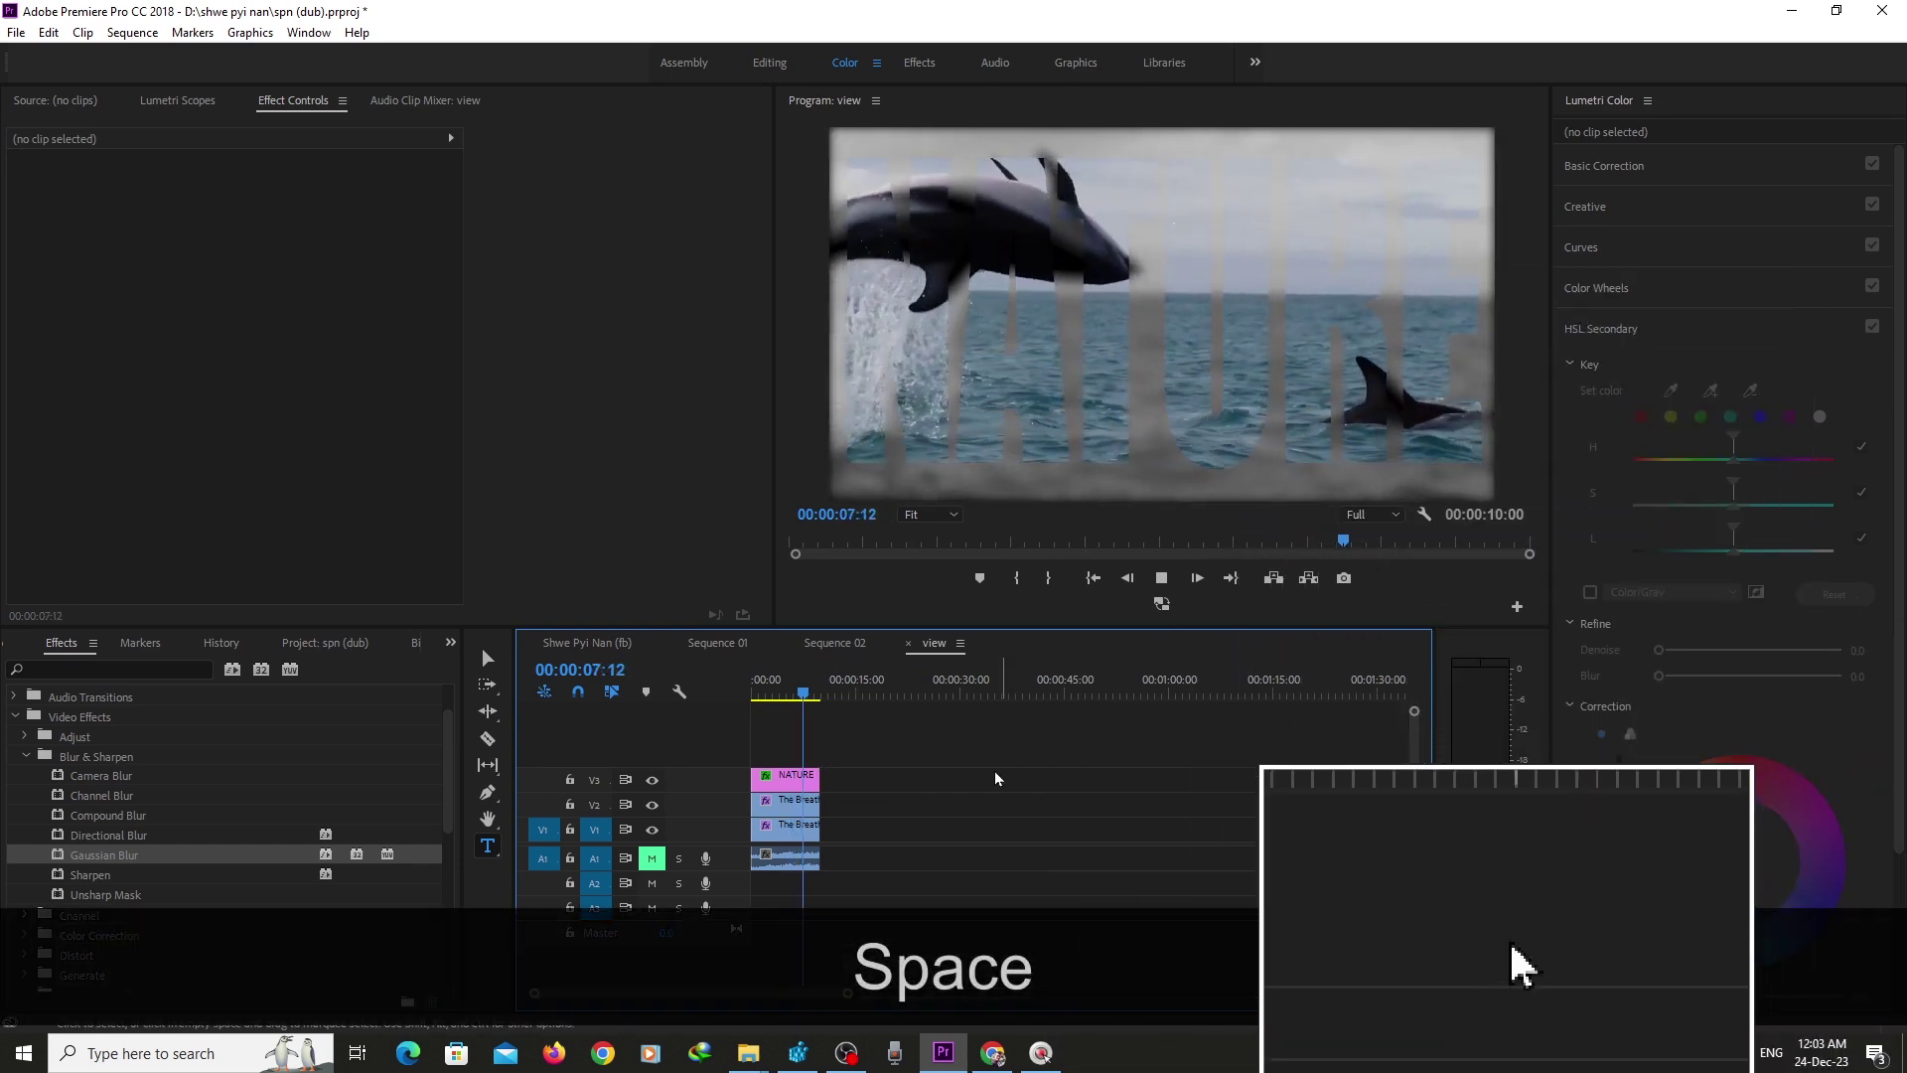
key(space)
- Adjust the Gaussian Blur of the V1 background clip, trying a Blurriness of 139 and settling on 74 at 00:00:03:14
click(803, 824)
scroll(155, 529, down, 3)
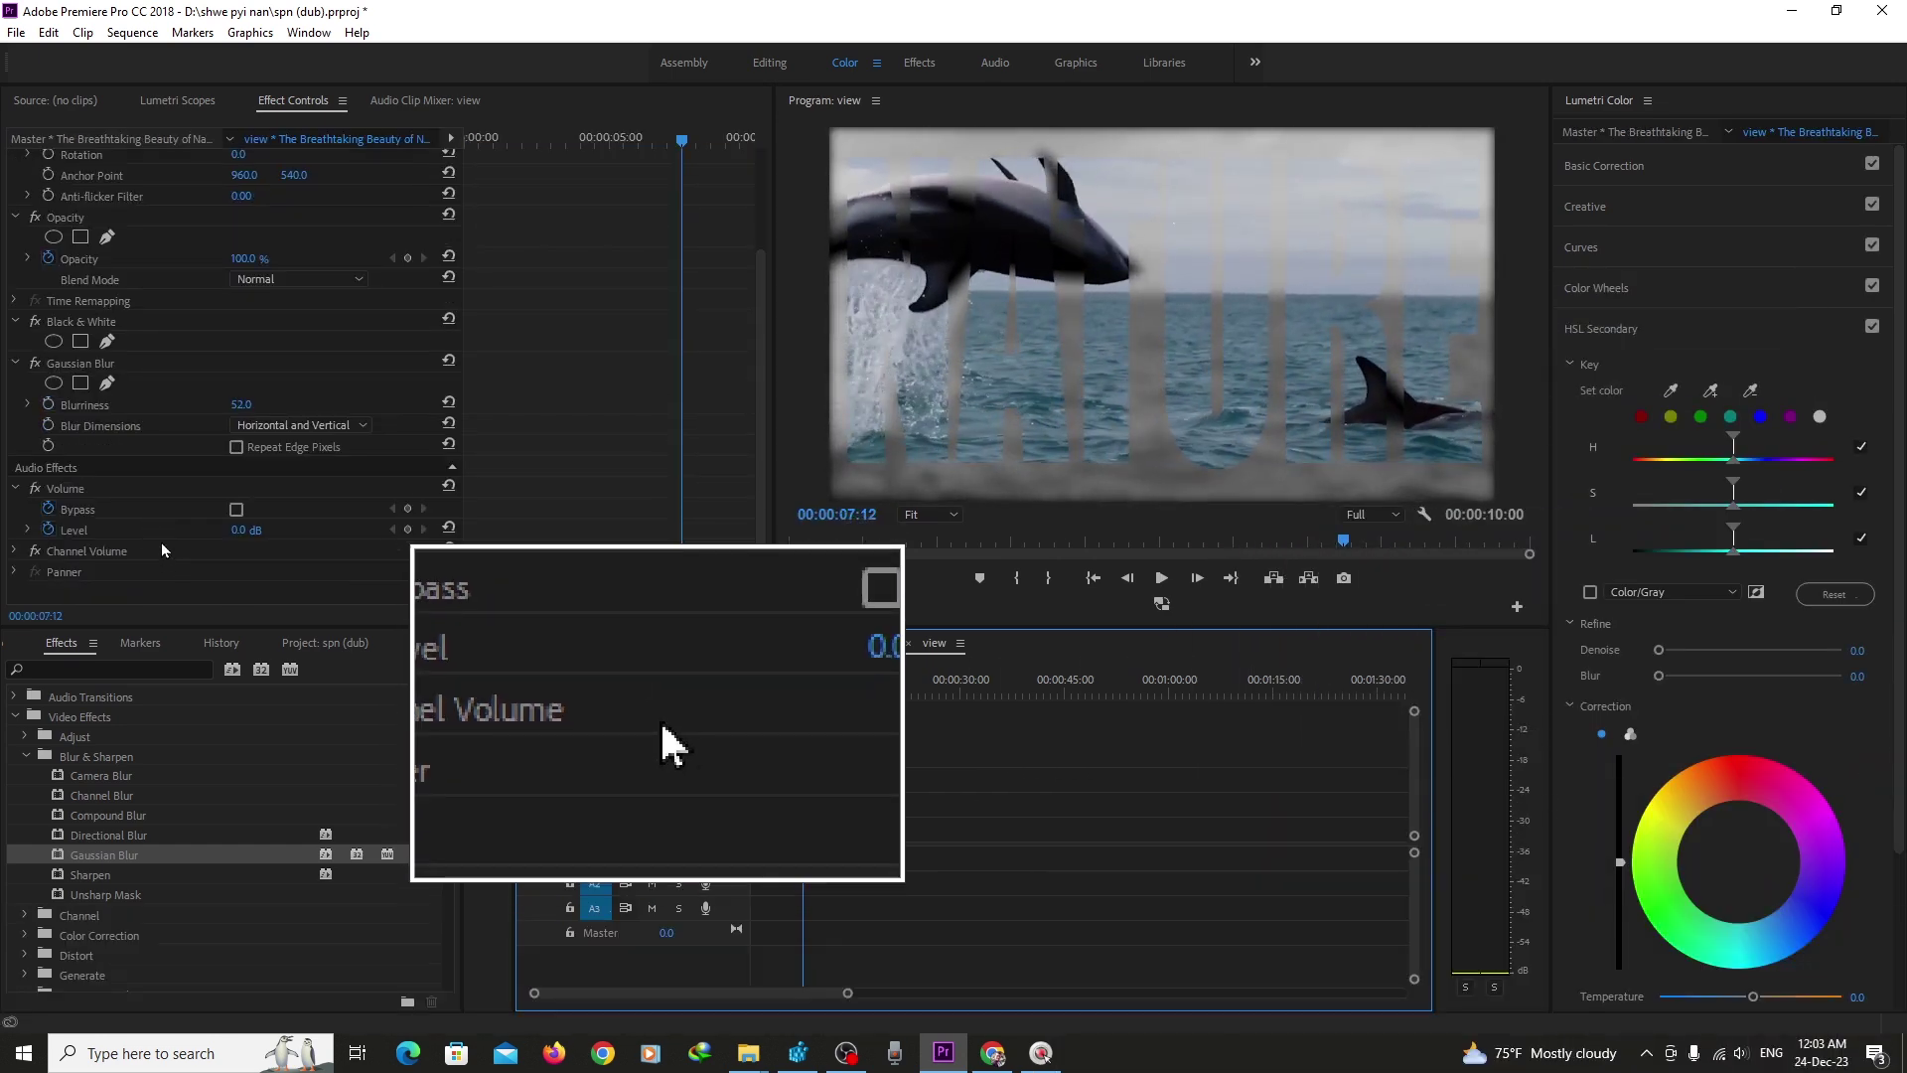
click(235, 415)
drag(234, 406, 326, 394)
click(797, 701)
drag(797, 700, 777, 708)
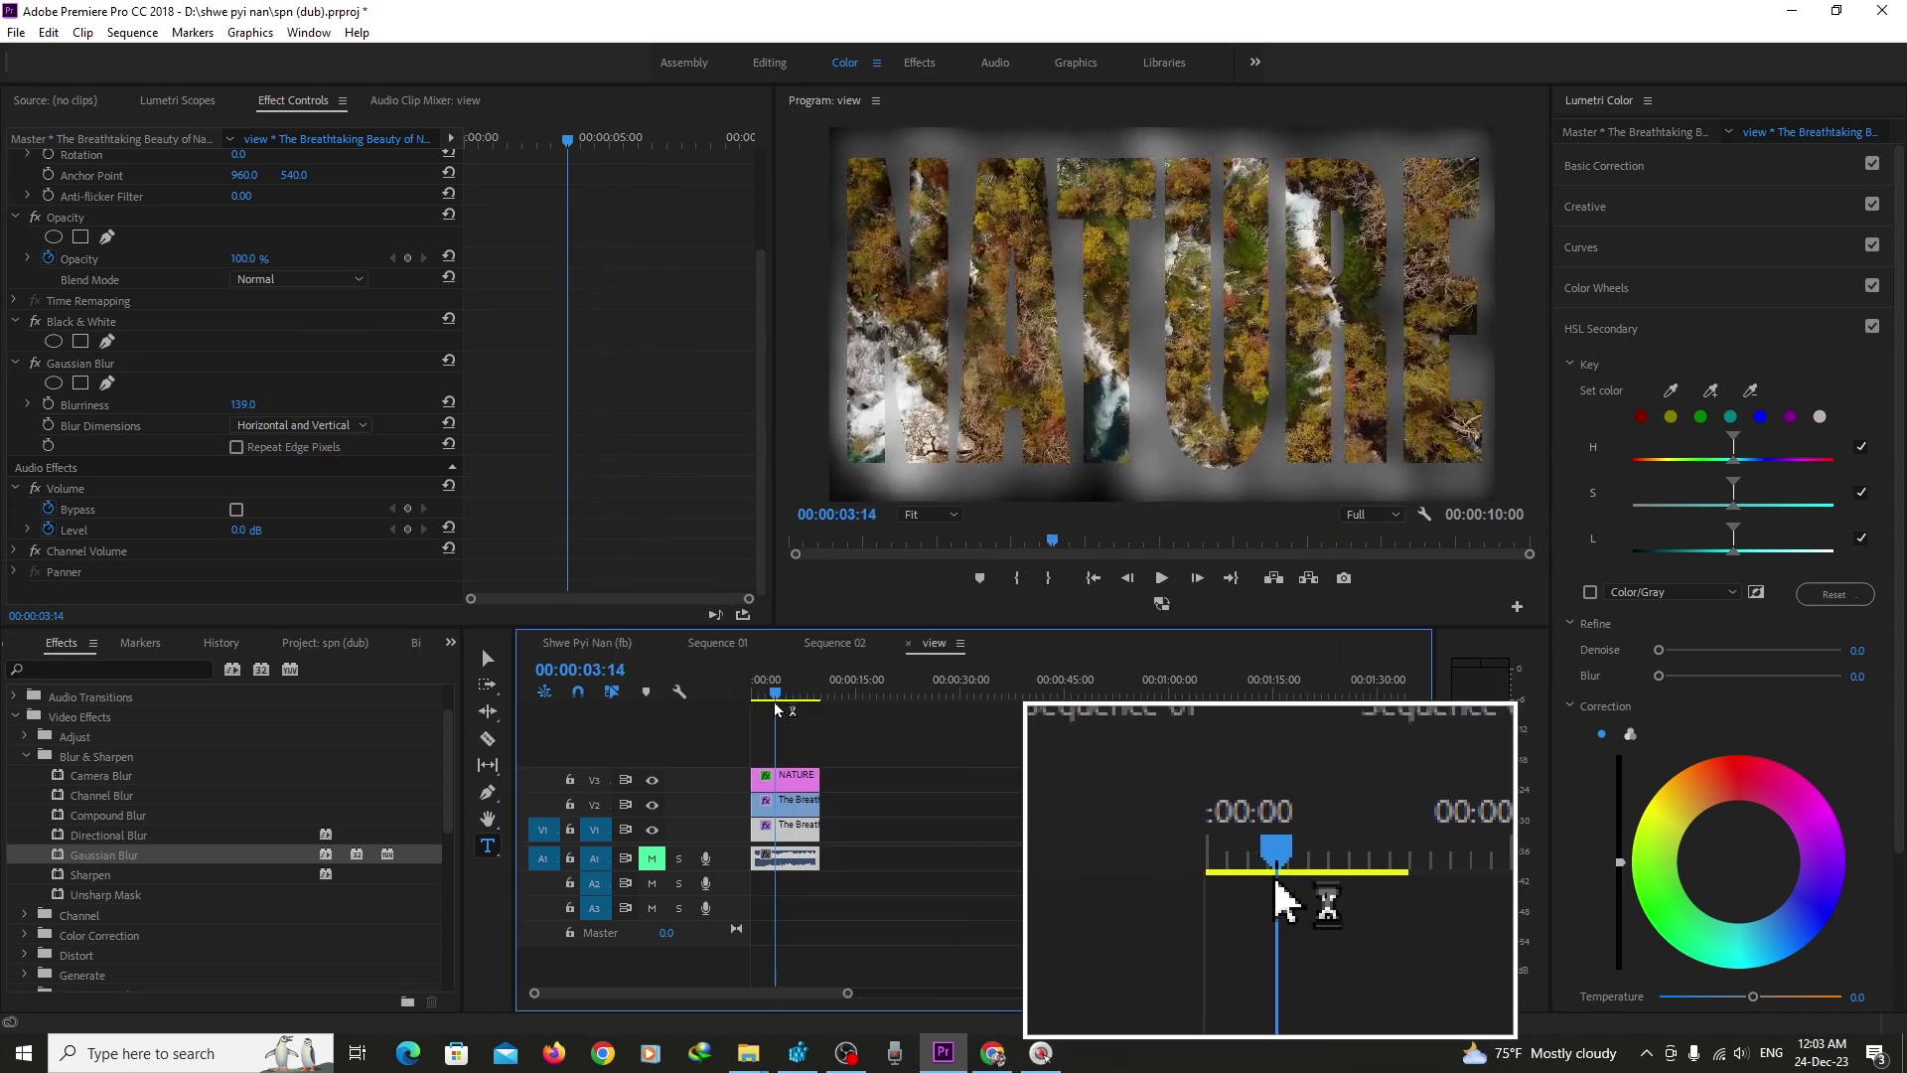
drag(253, 404, 198, 404)
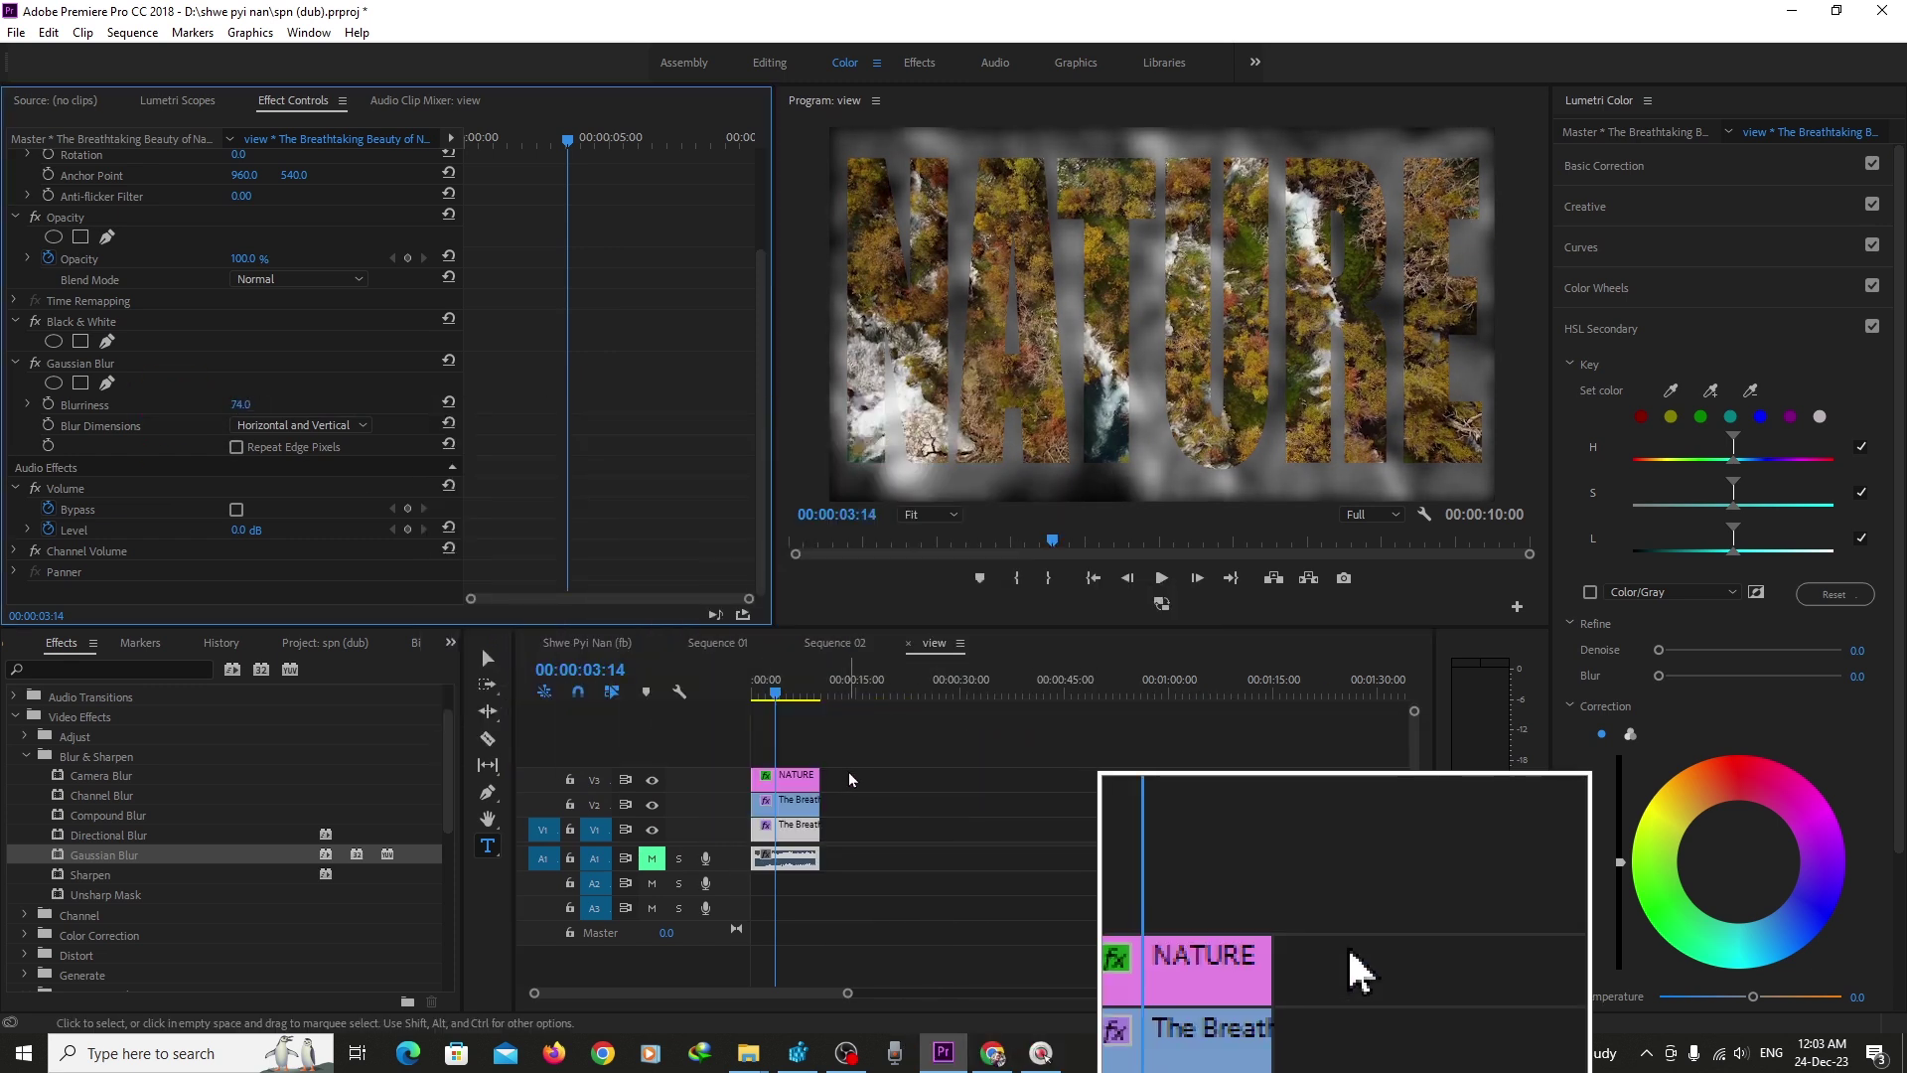
- Play the sequence from 00:00:00:00 to review the NATURE text over the blurred black-and-white background
key(space)
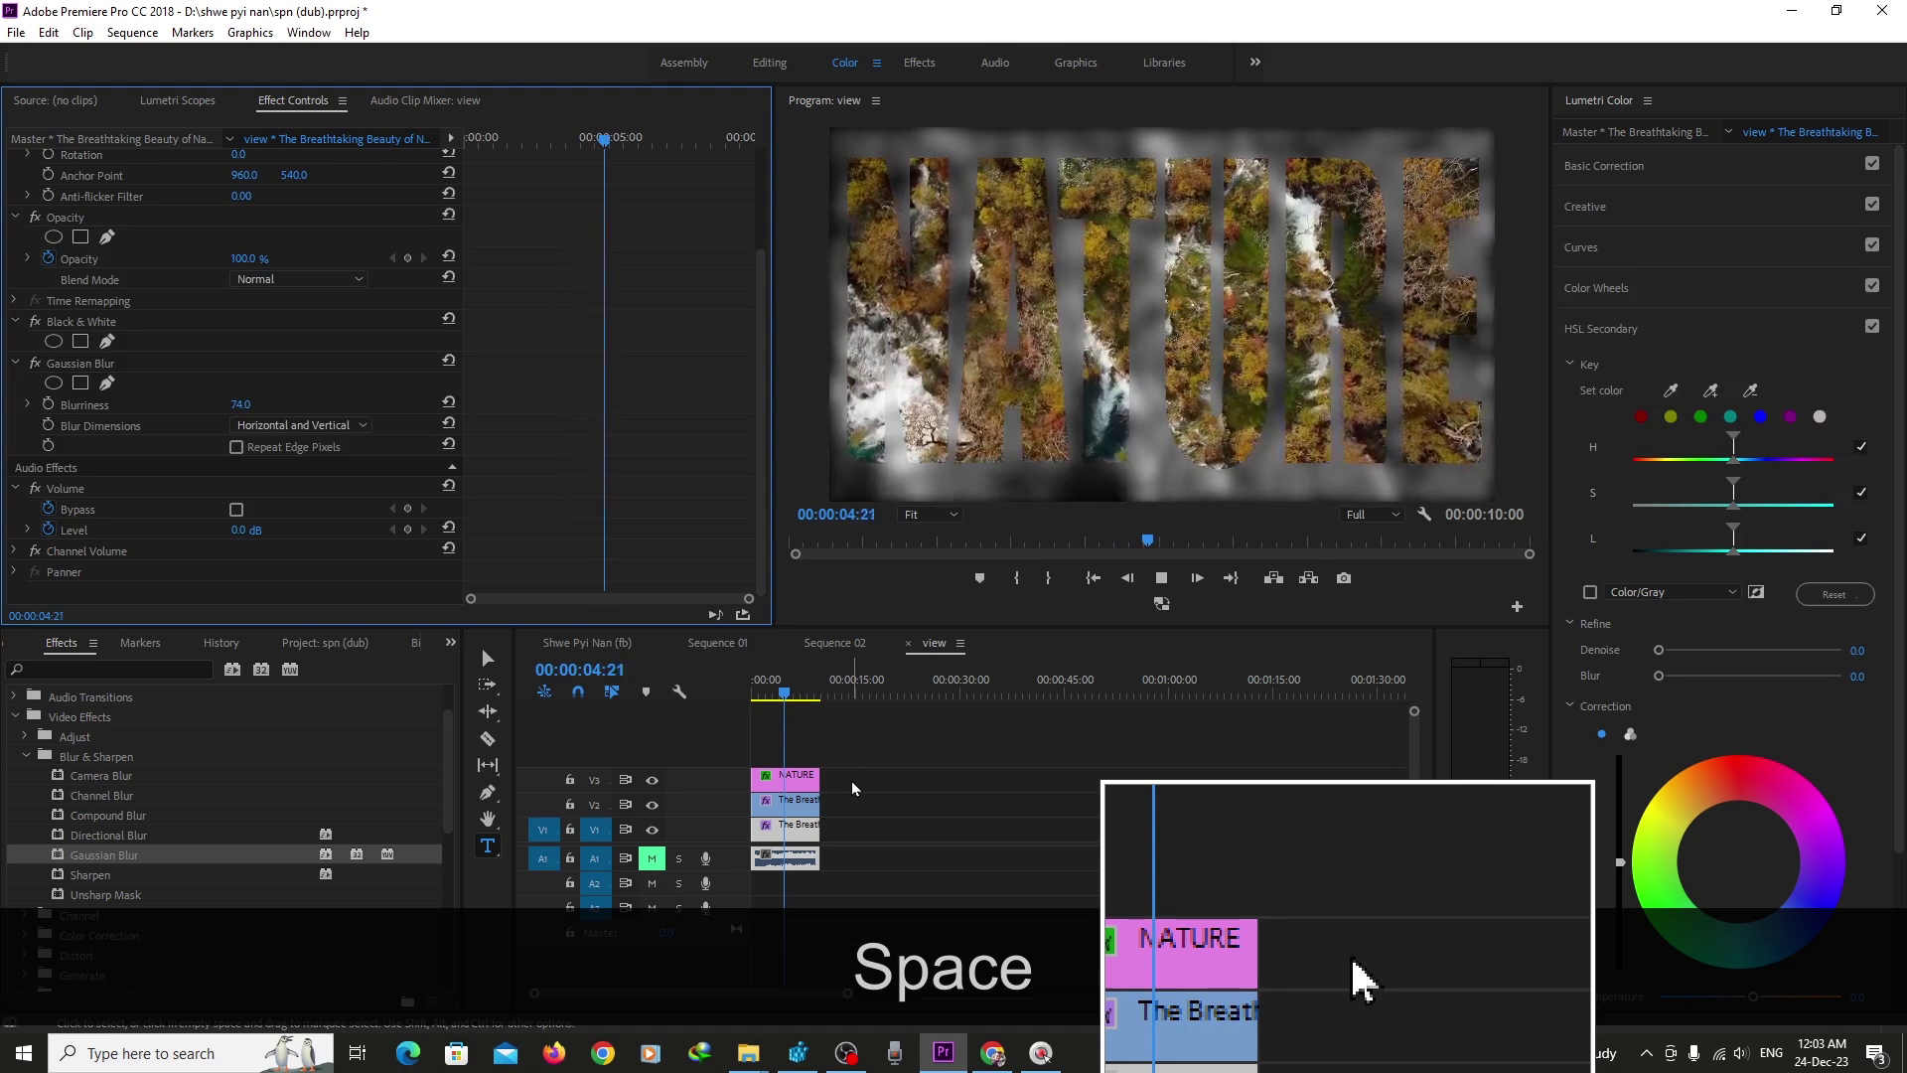
click(753, 692)
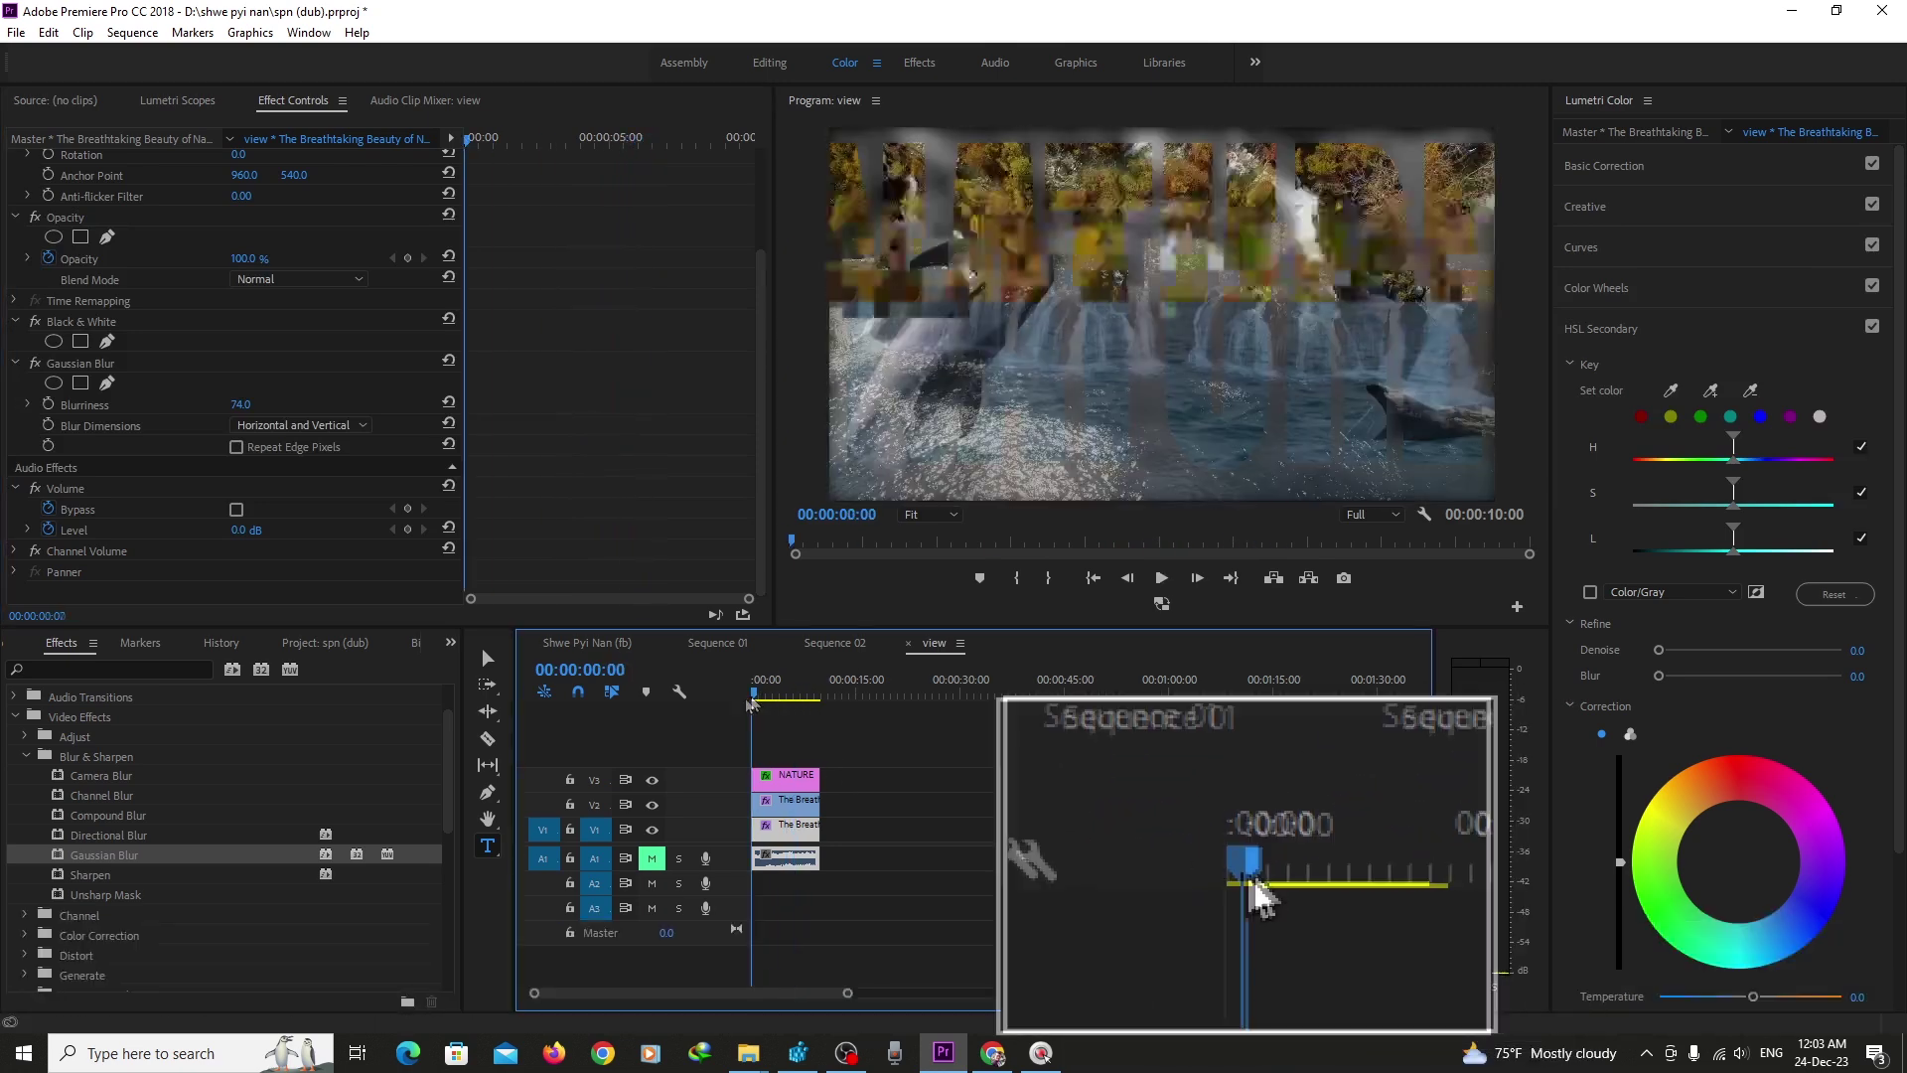
key(space)
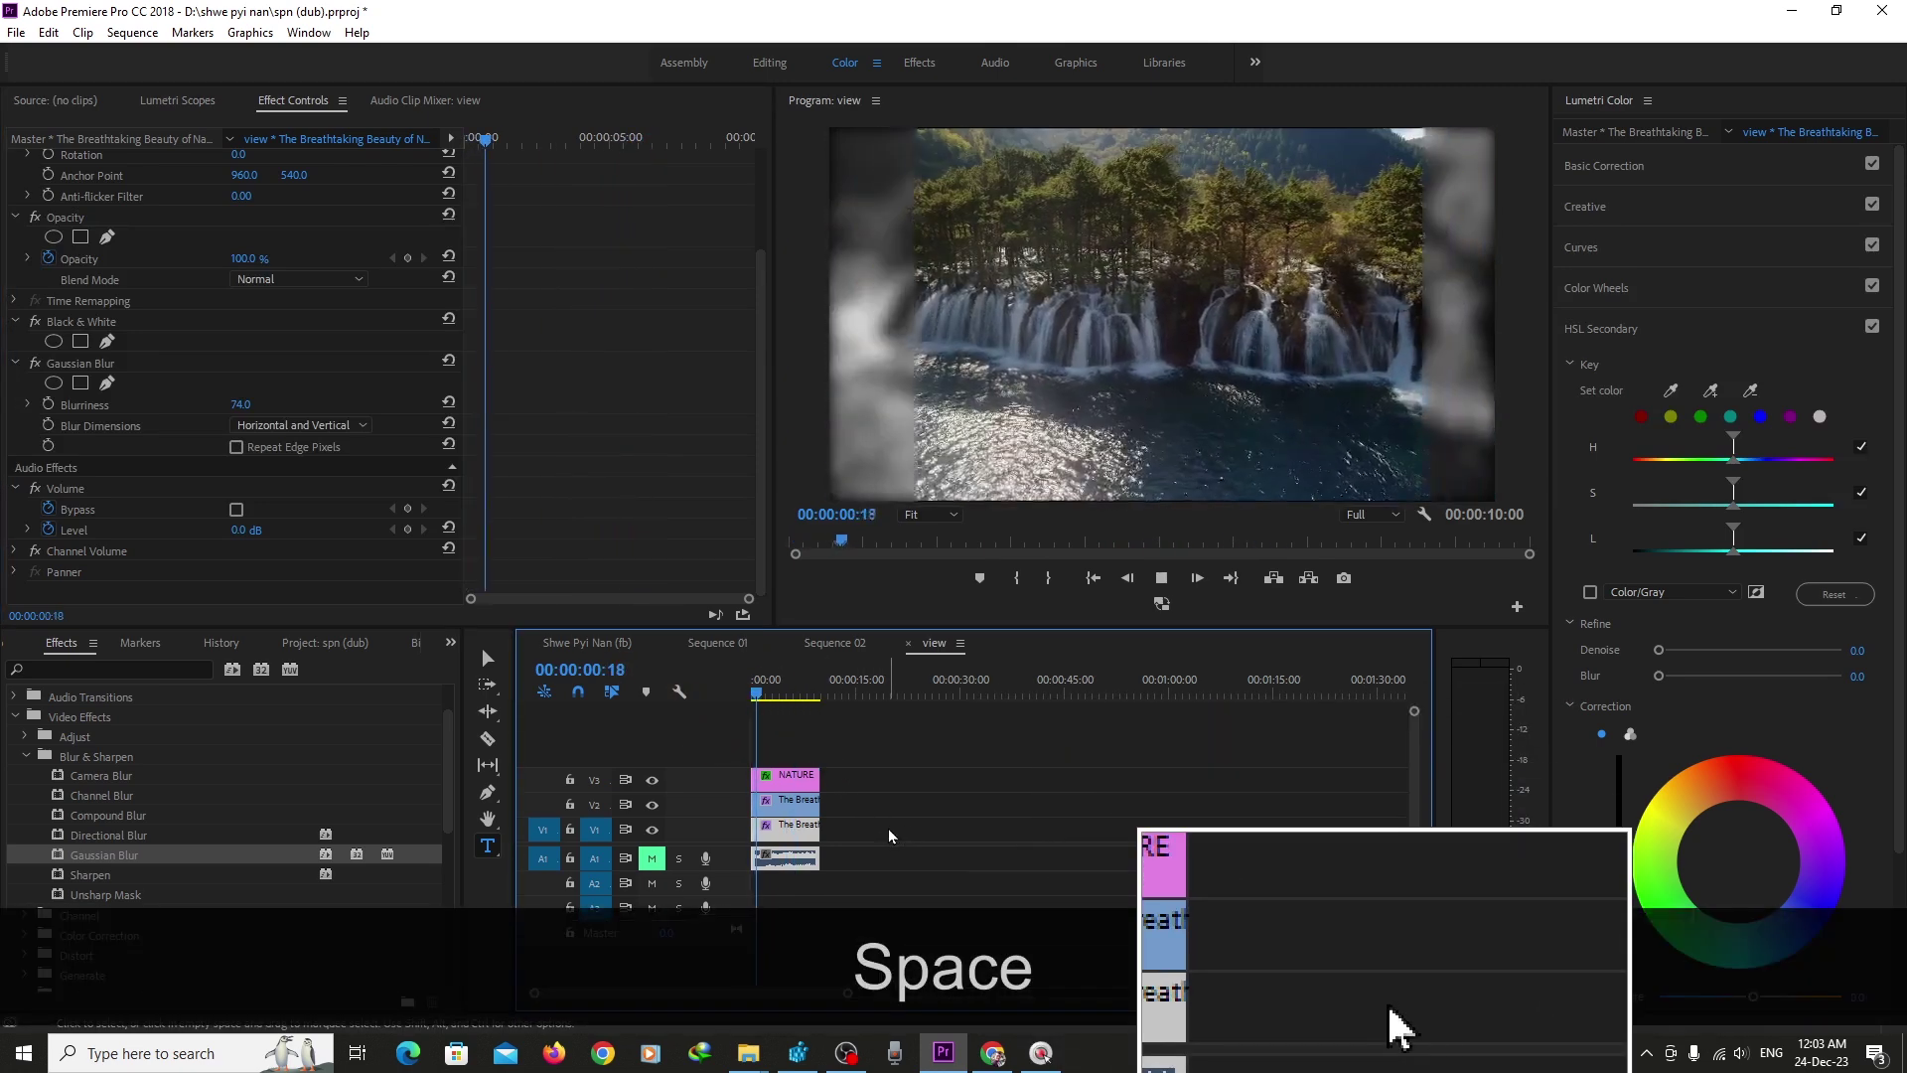